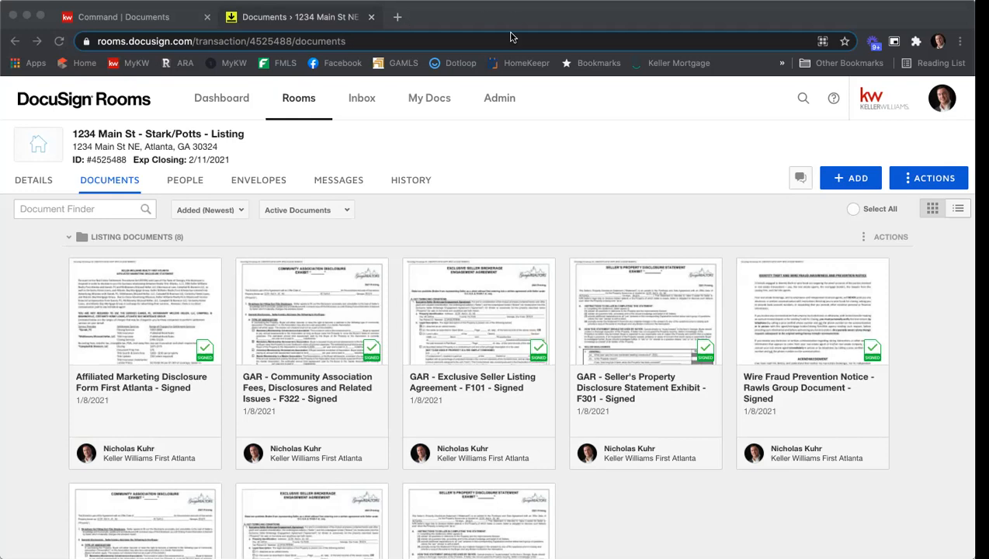
click(203, 24)
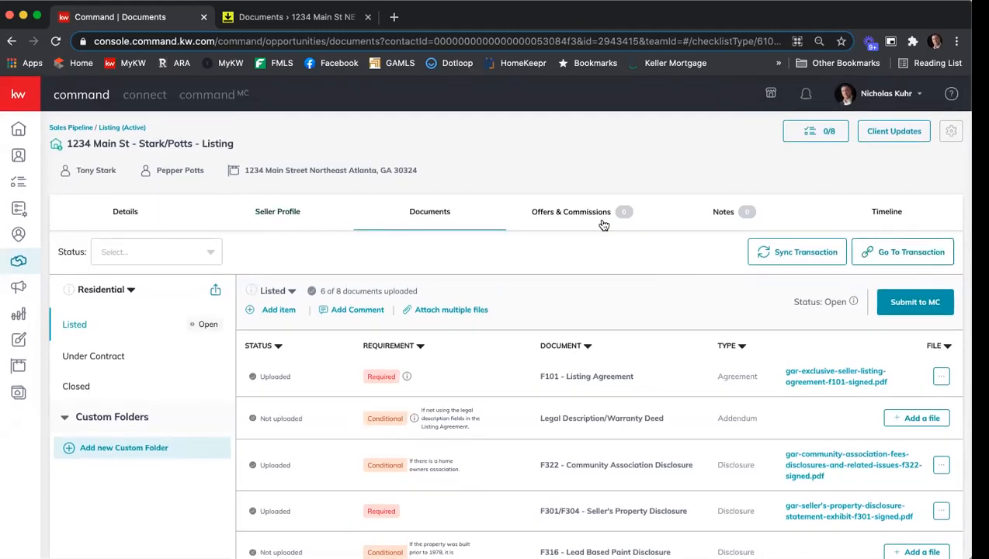
click(123, 214)
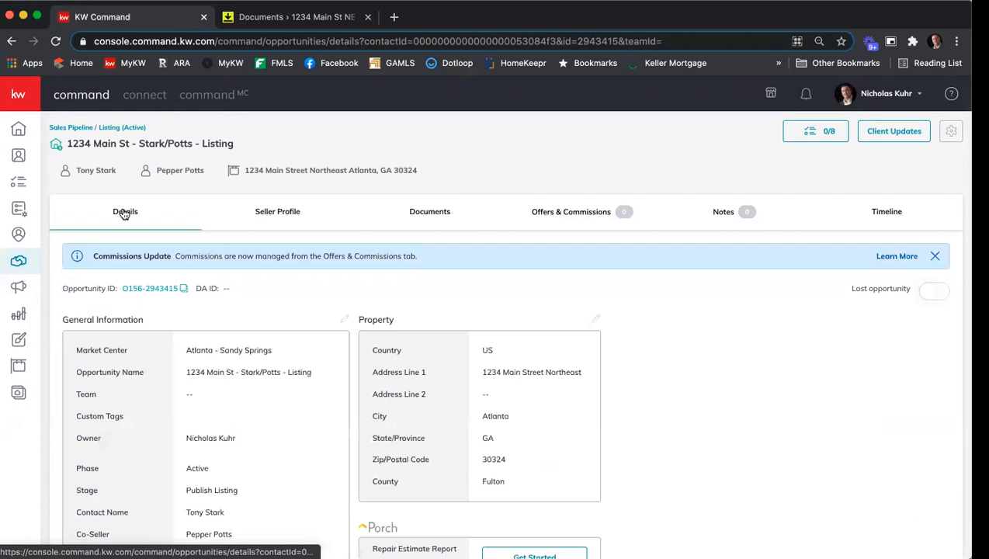
click(344, 319)
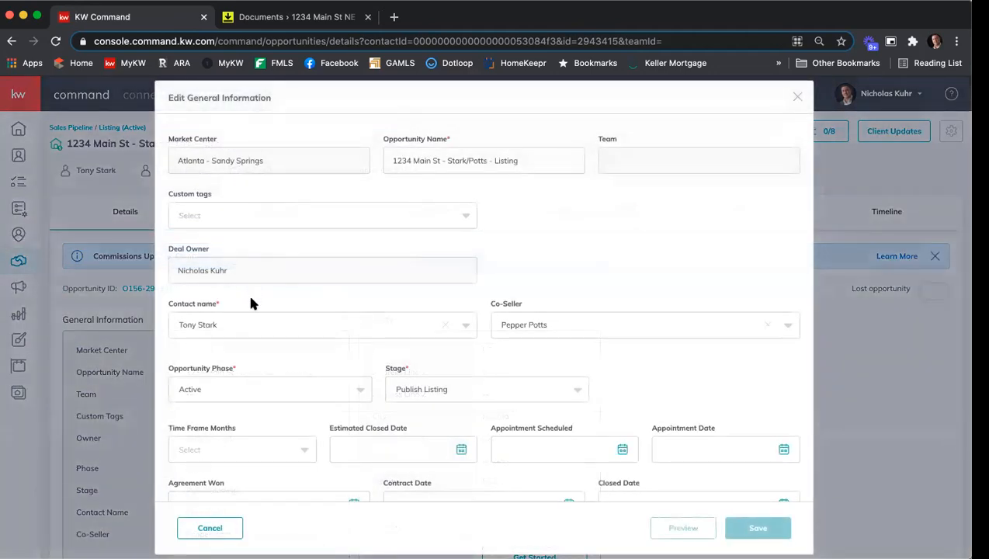
click(209, 527)
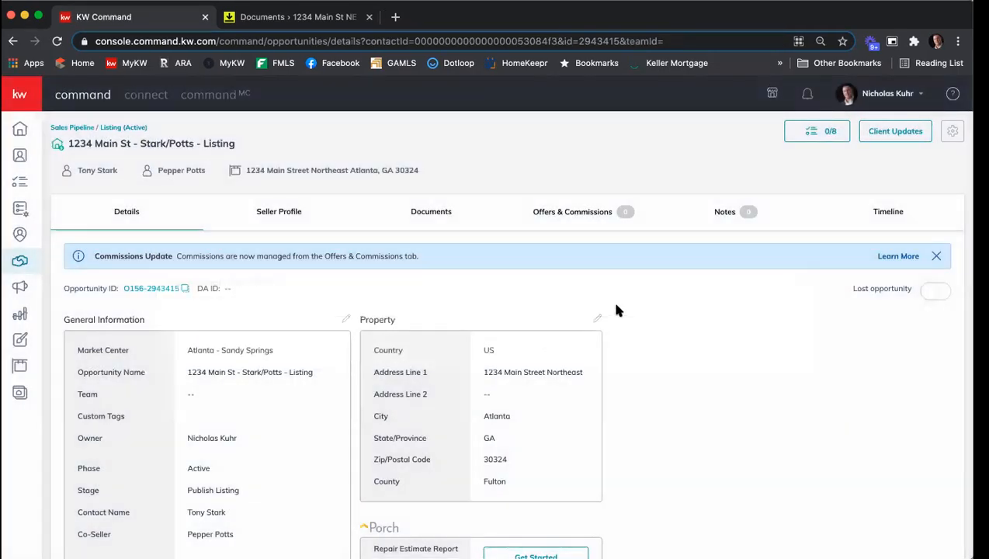
click(596, 318)
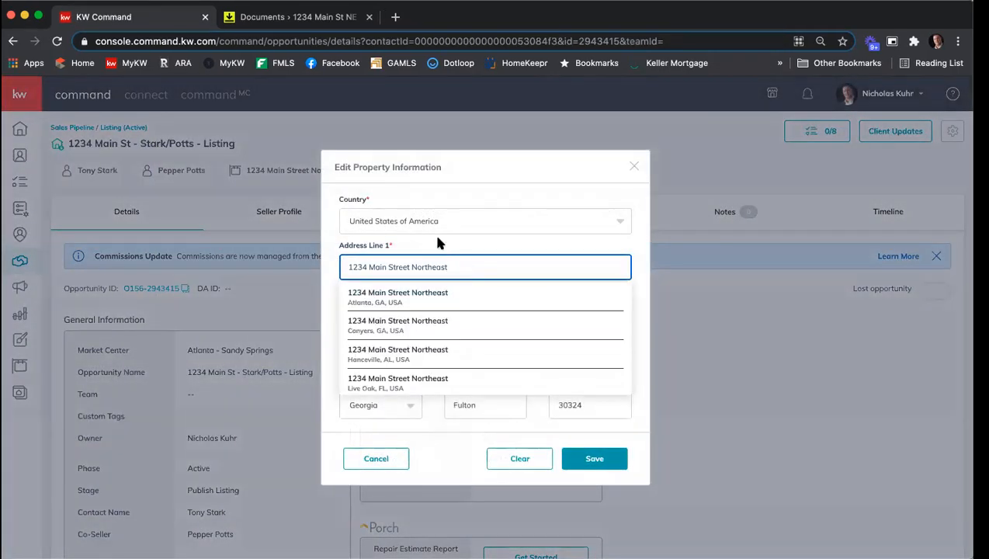
triple_click(456, 261)
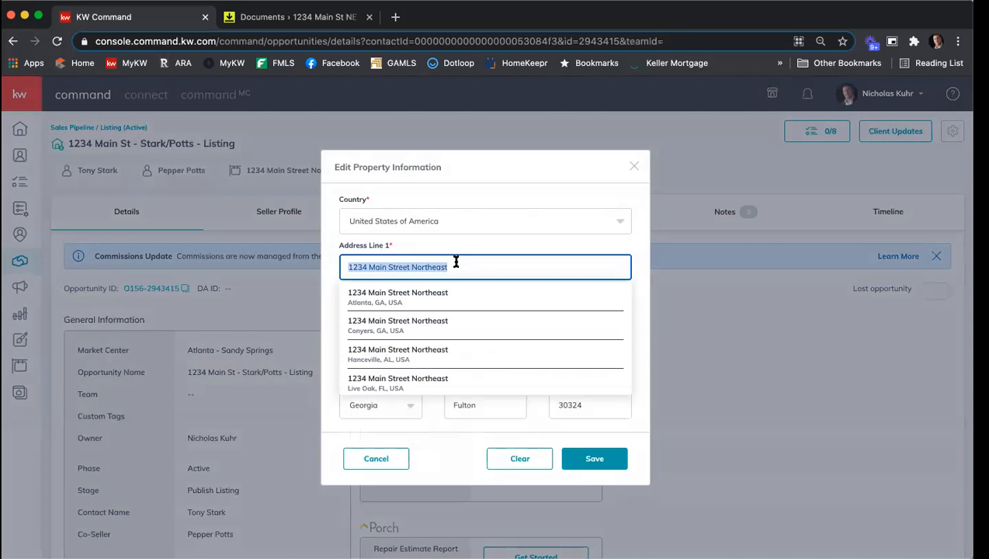
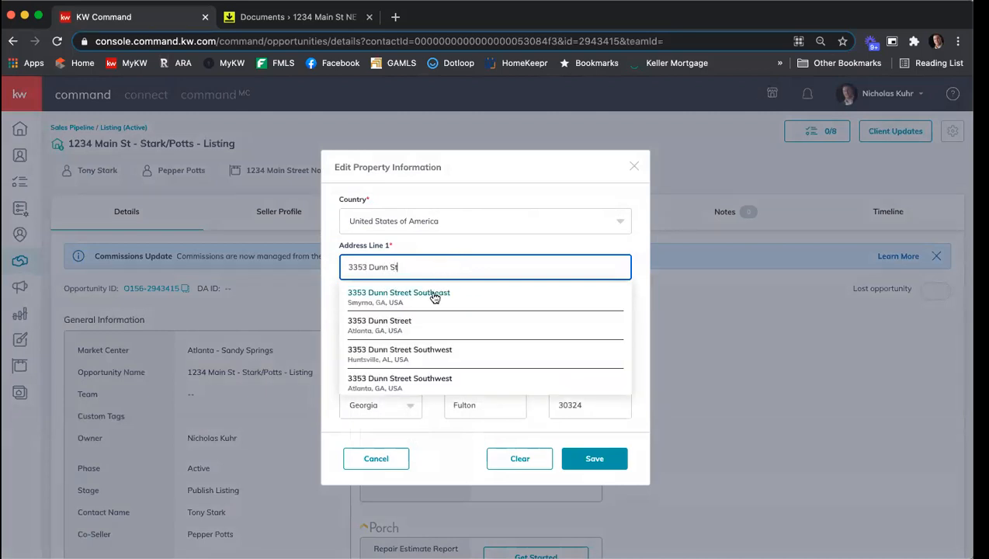
click(434, 292)
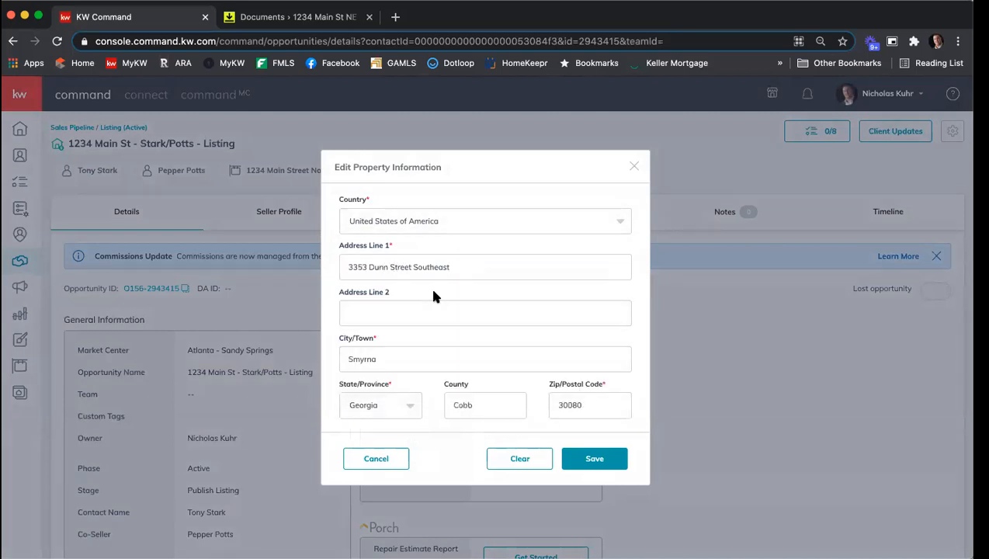
click(590, 461)
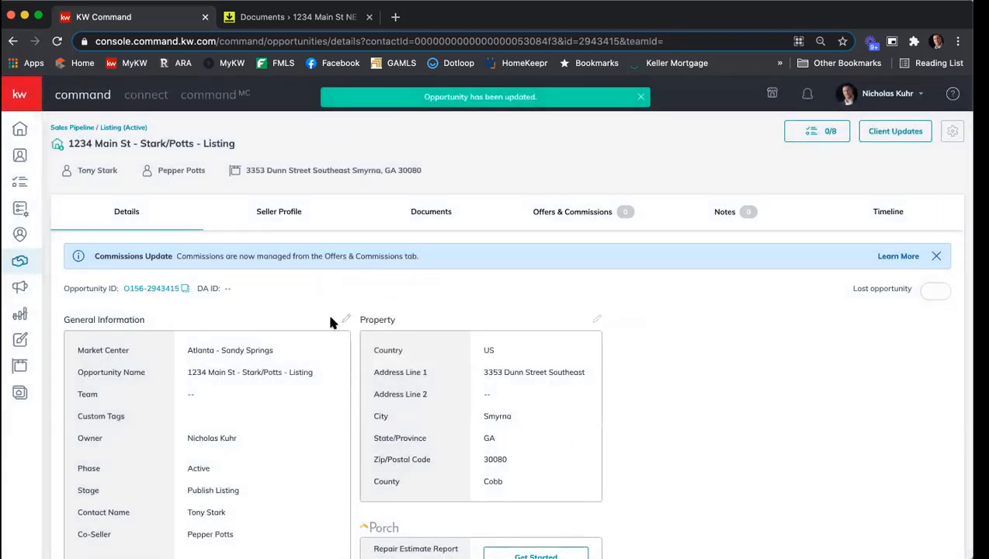
click(347, 320)
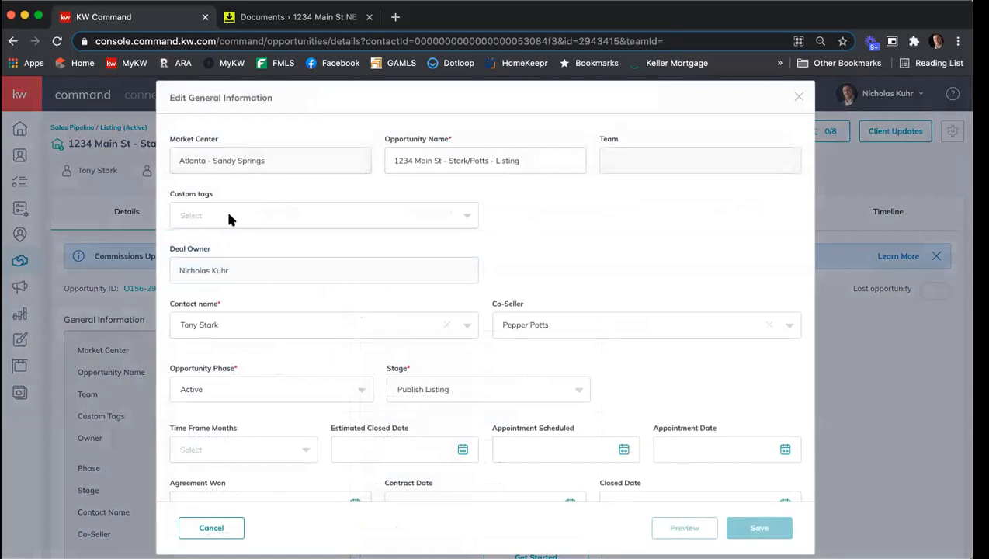
drag(440, 159, 336, 159)
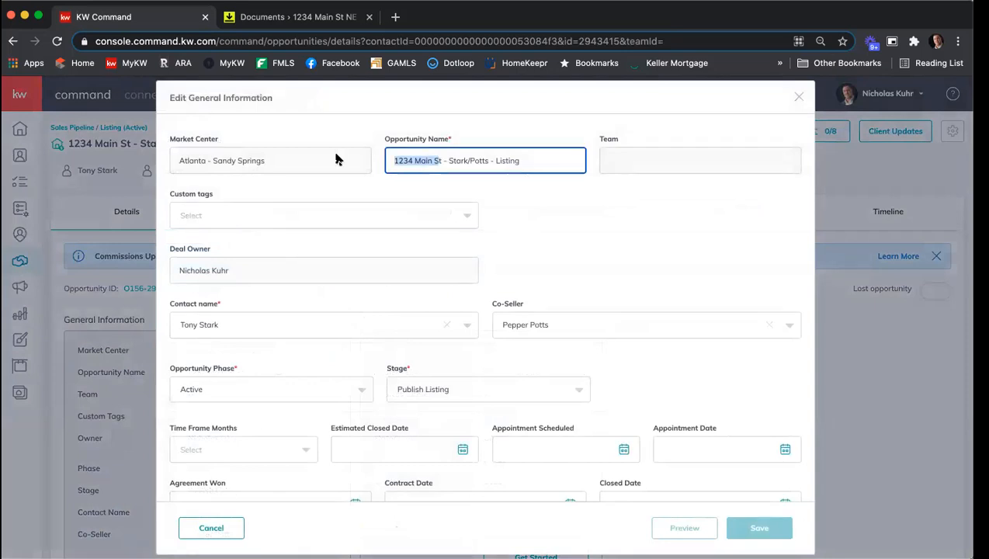
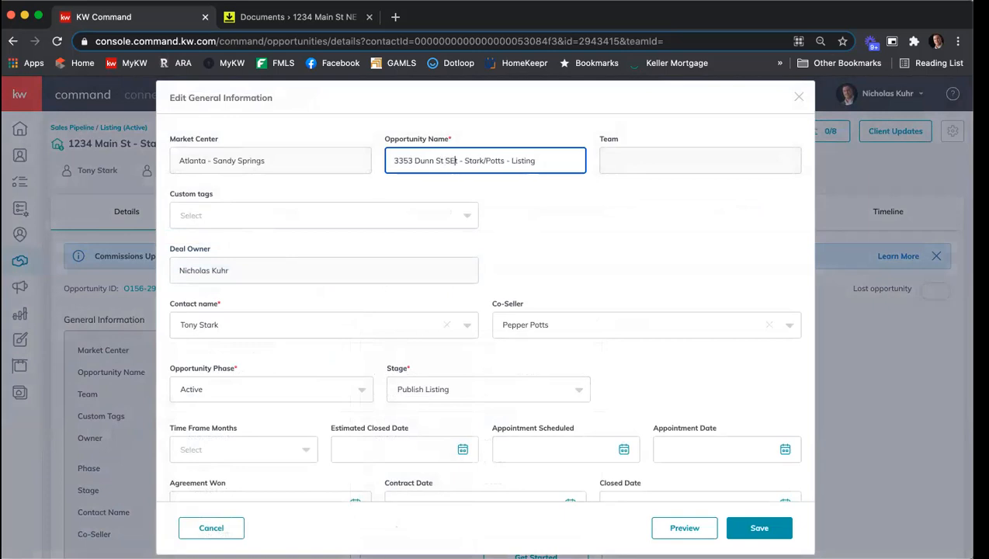
click(759, 528)
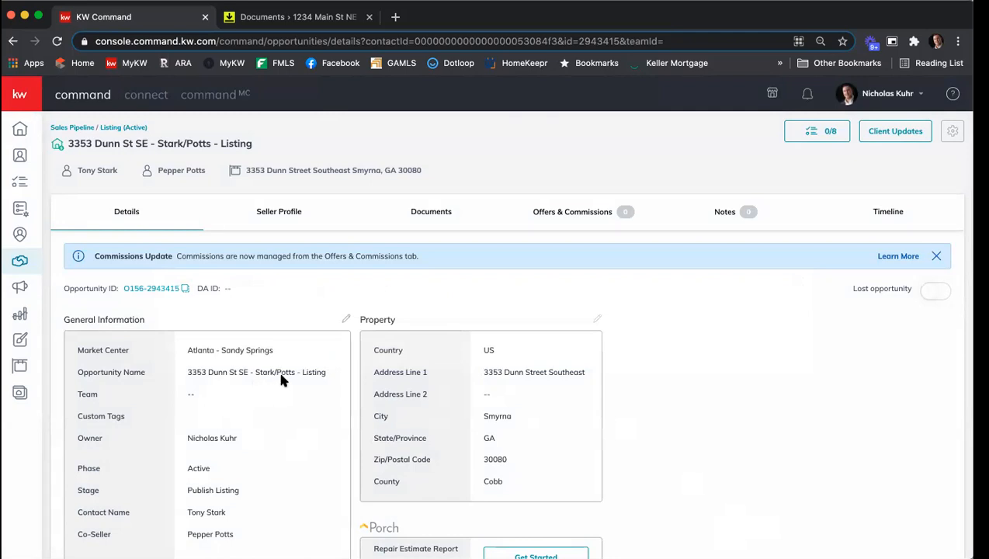
Sync the transaction information to the connected document manager from the Documents section
click(426, 210)
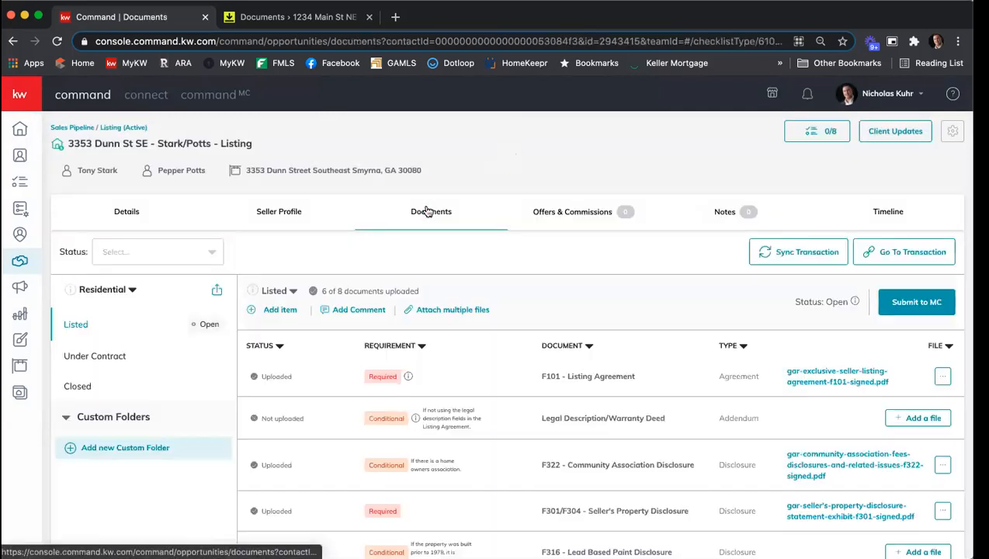
click(780, 255)
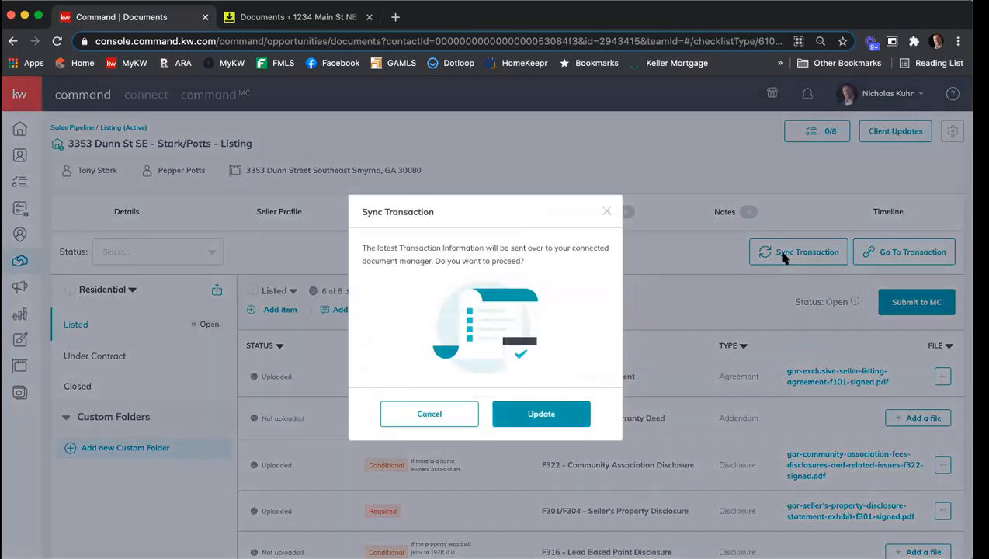
click(561, 412)
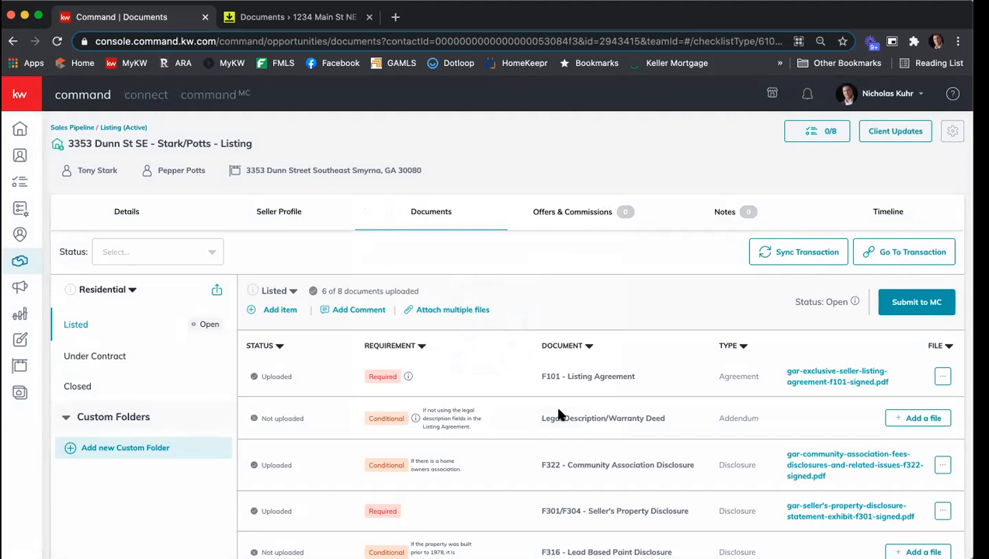
click(369, 16)
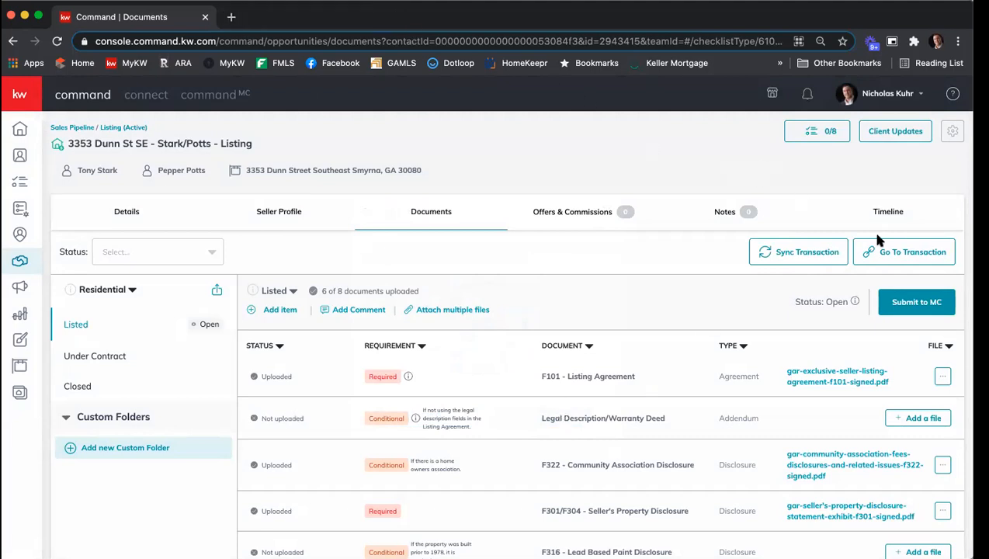
click(914, 261)
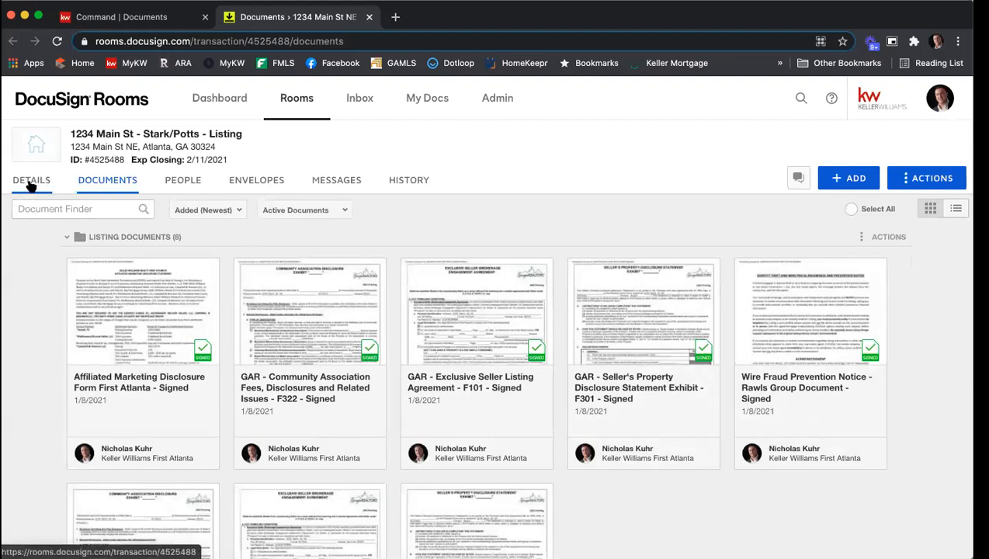
click(31, 181)
scroll(336, 233, down, 1)
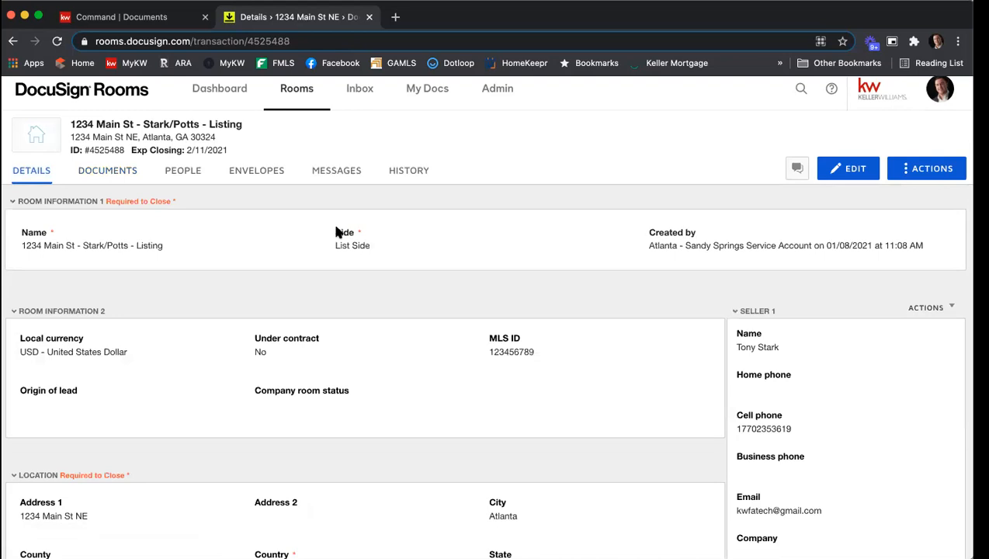
scroll(336, 232, down, 1)
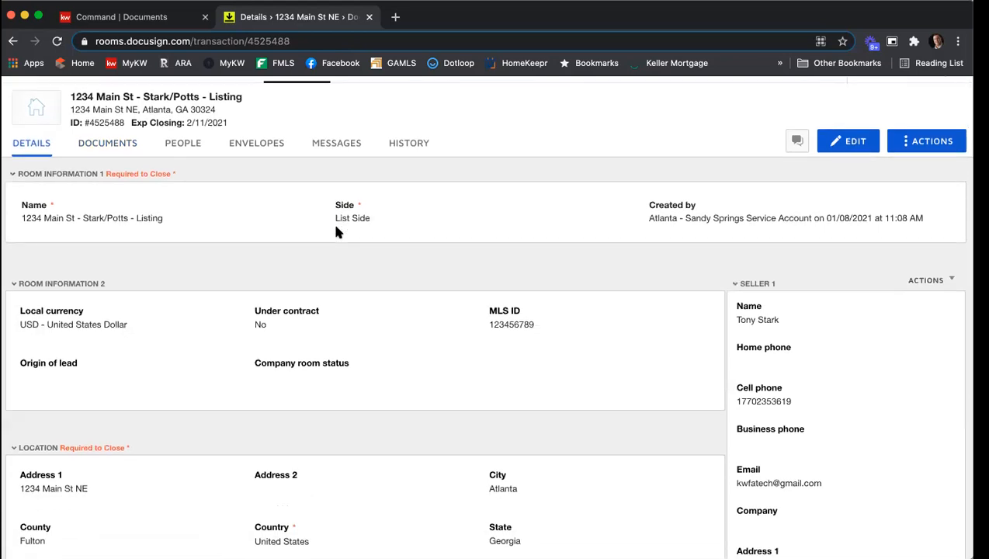
scroll(336, 226, up, 1)
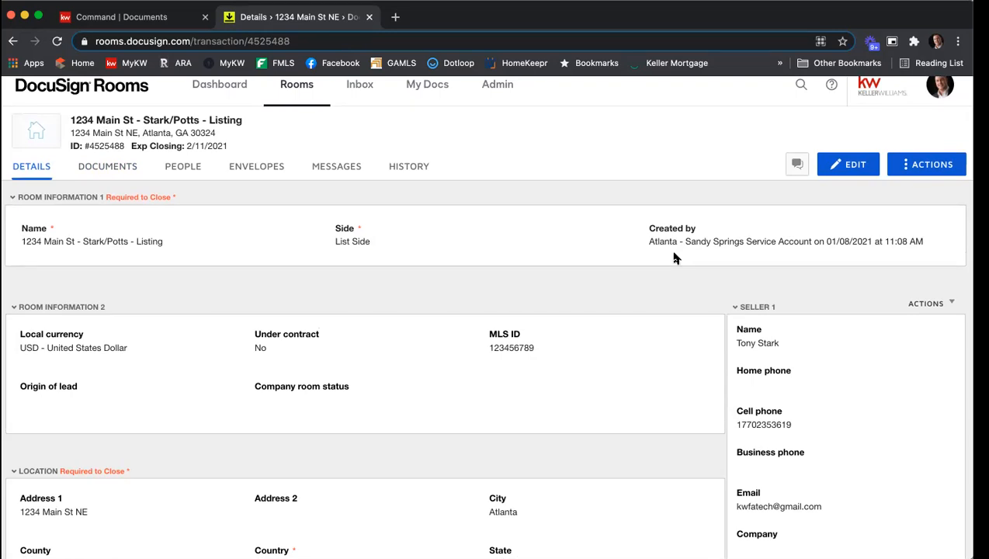
click(857, 164)
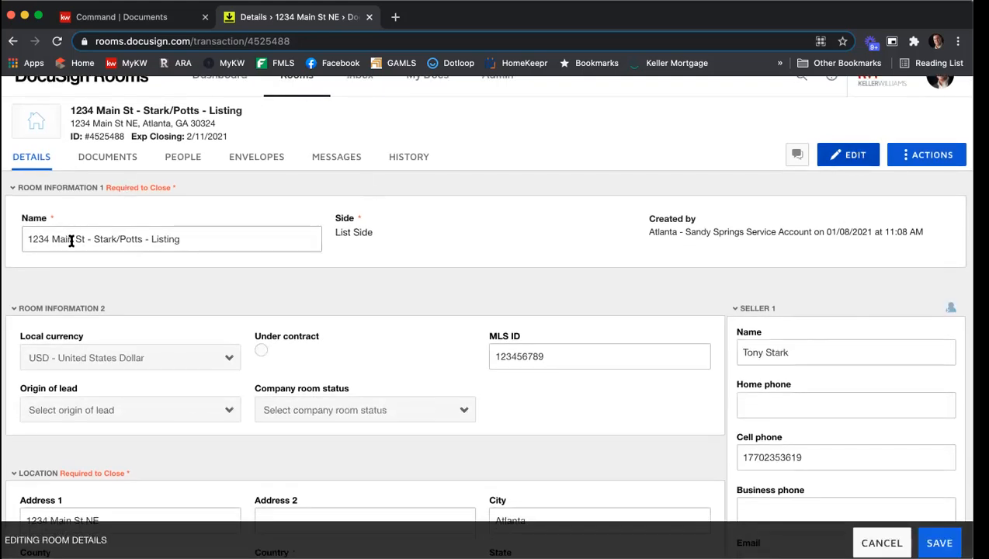
drag(85, 239, 11, 237)
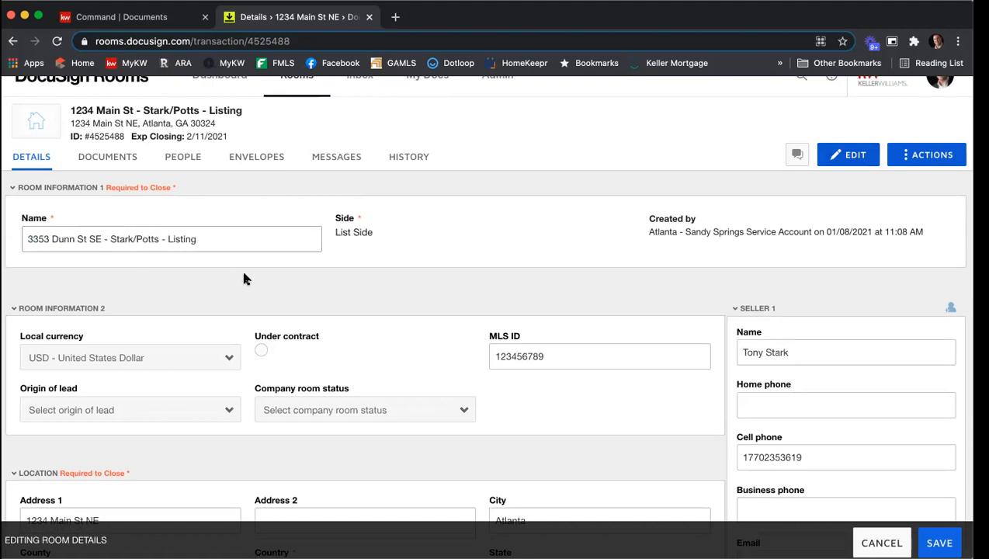
scroll(244, 276, down, 3)
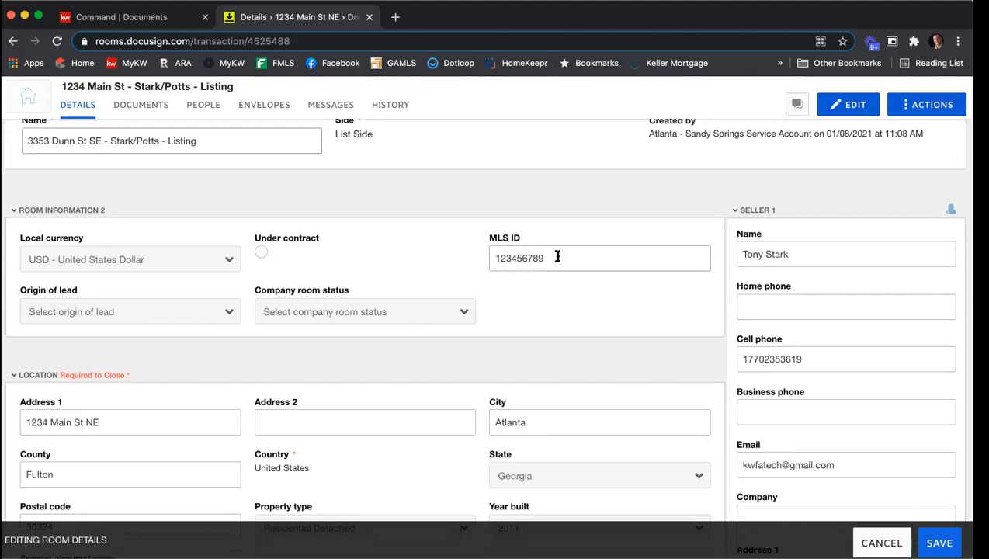
drag(554, 256, 447, 258)
text(23456789987)
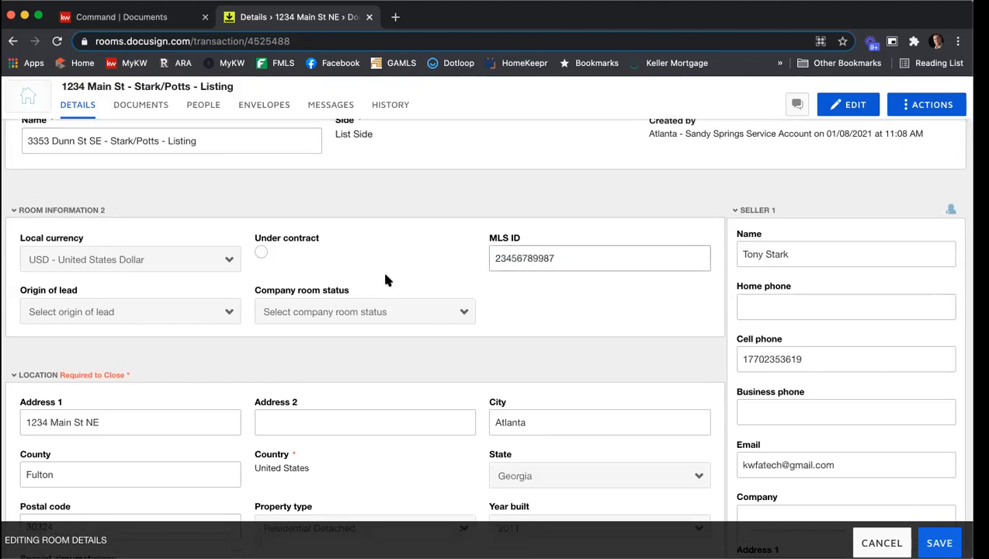
scroll(365, 291, down, 1)
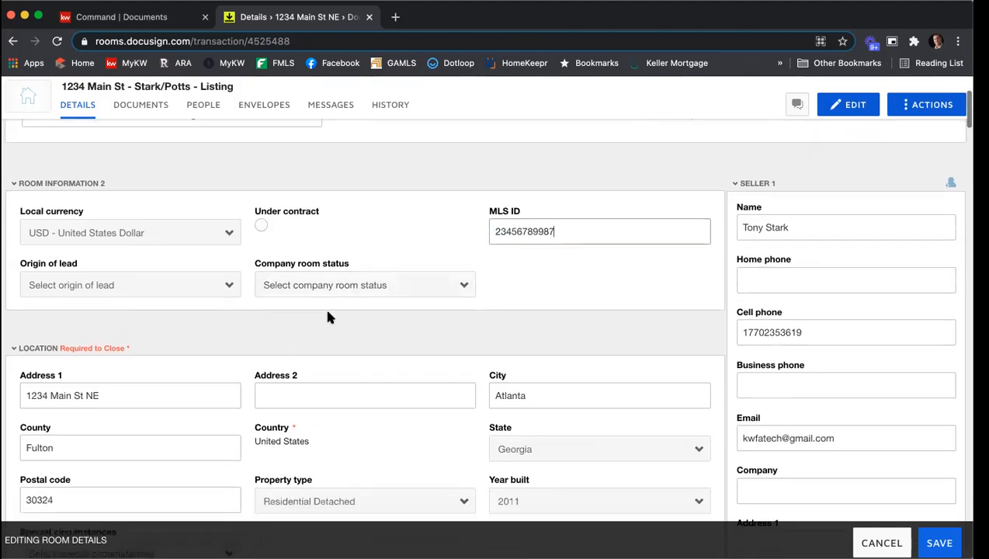
triple_click(135, 383)
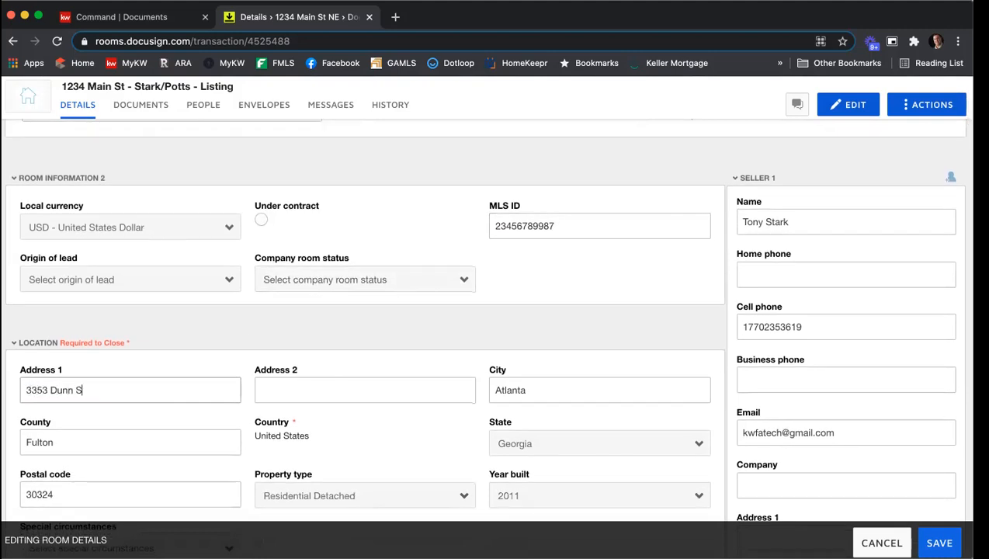
text(Smyrna)
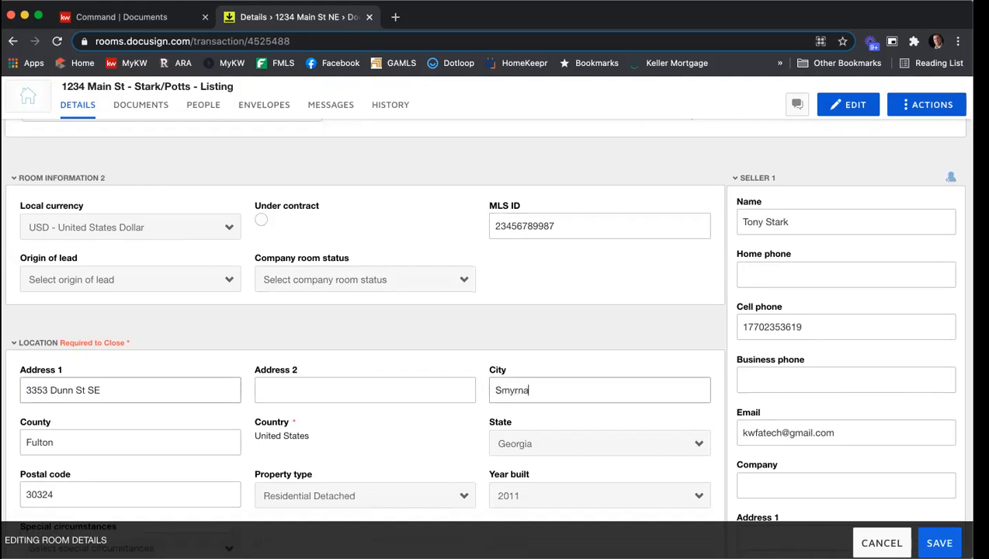
scroll(132, 385, down, 1)
scroll(132, 385, down, 2)
double_click(68, 340)
text(Cobb)
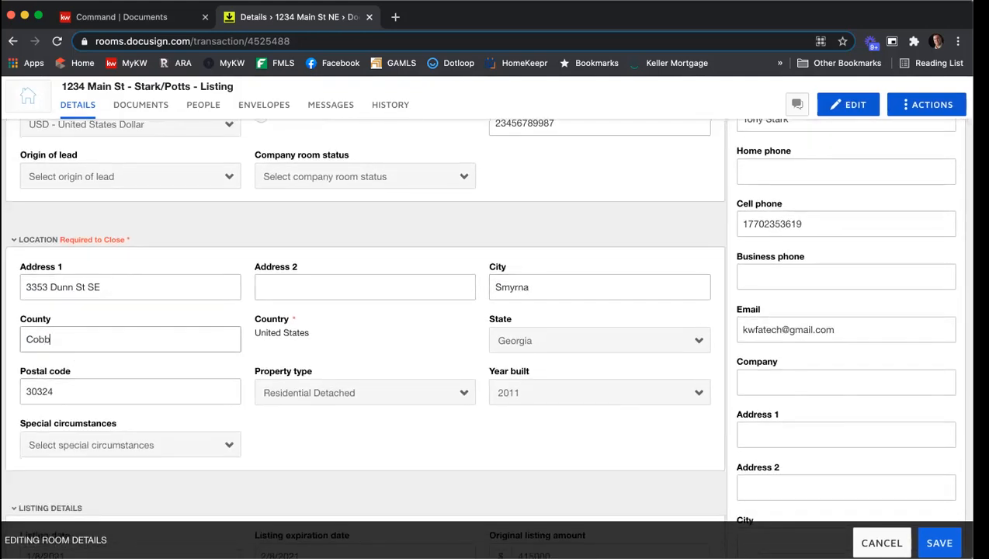
double_click(91, 384)
text(30080)
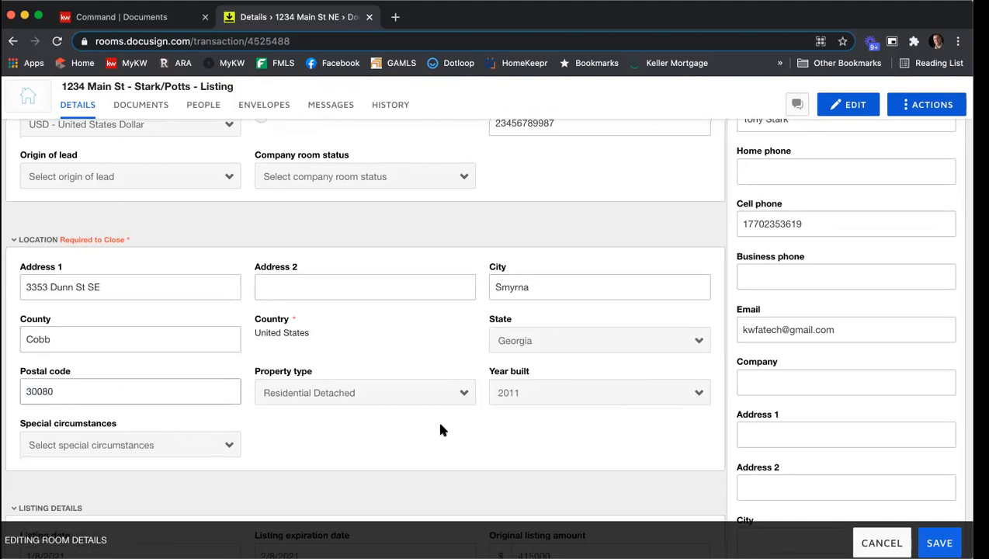
Set the property's year built to 1961
click(510, 393)
scroll(552, 348, up, 10)
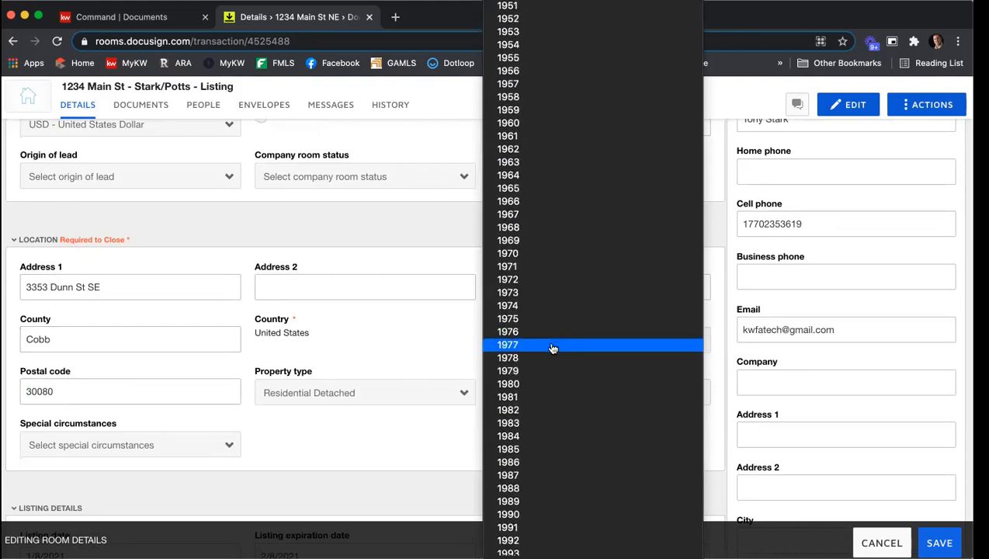
scroll(553, 342, down, 3)
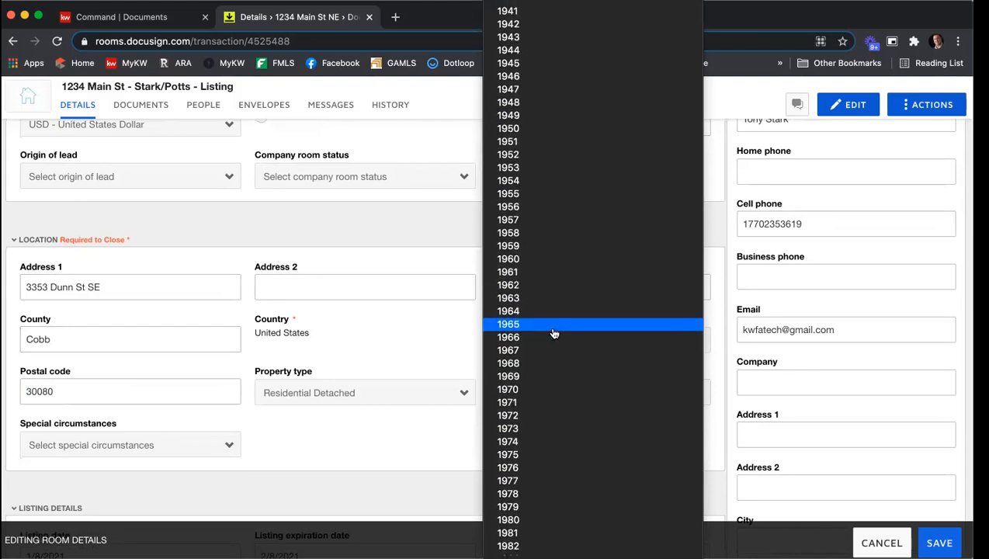
click(548, 276)
scroll(440, 342, down, 5)
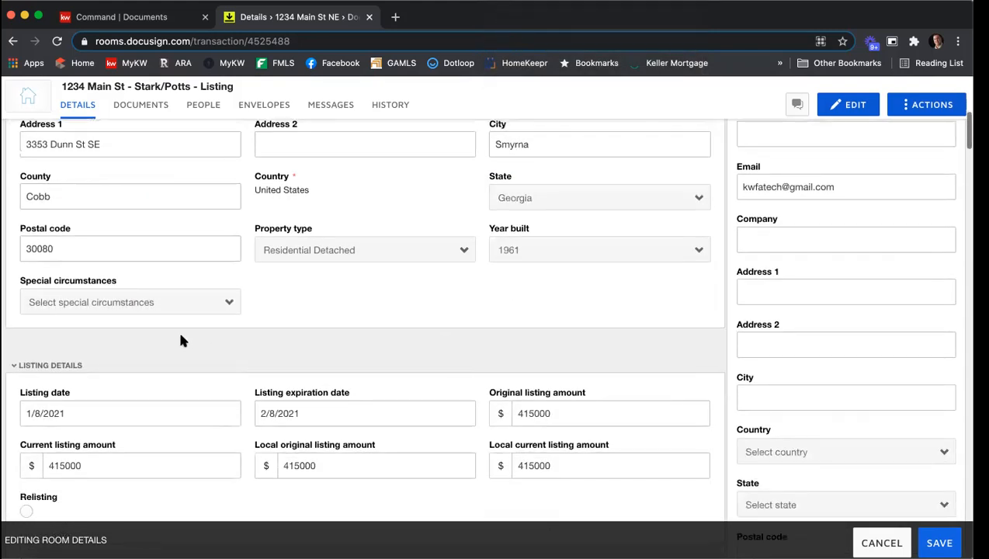
scroll(357, 330, down, 3)
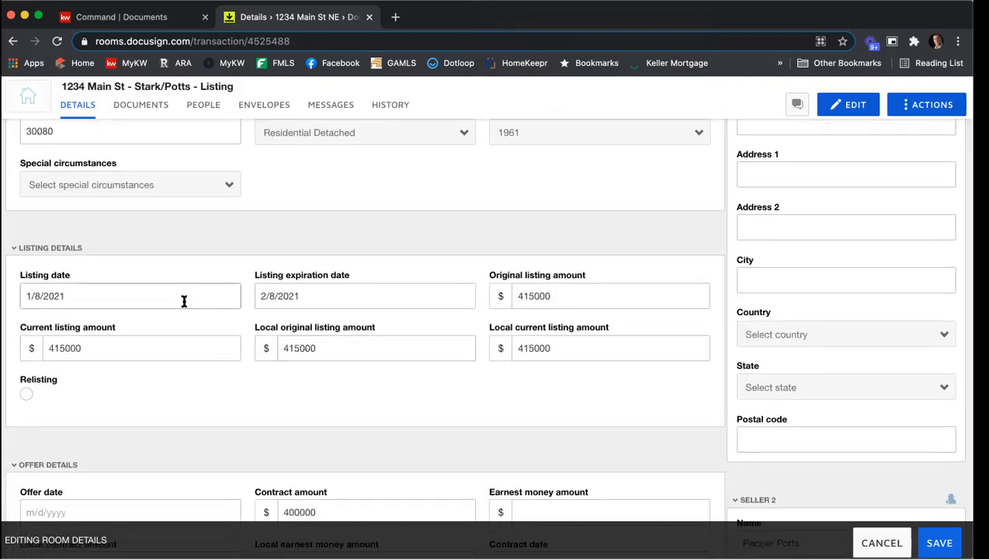
Clear the listing date, listing expiration date, and all four listing amount fields in the room's listing details
click(152, 301)
key(BackSpace)
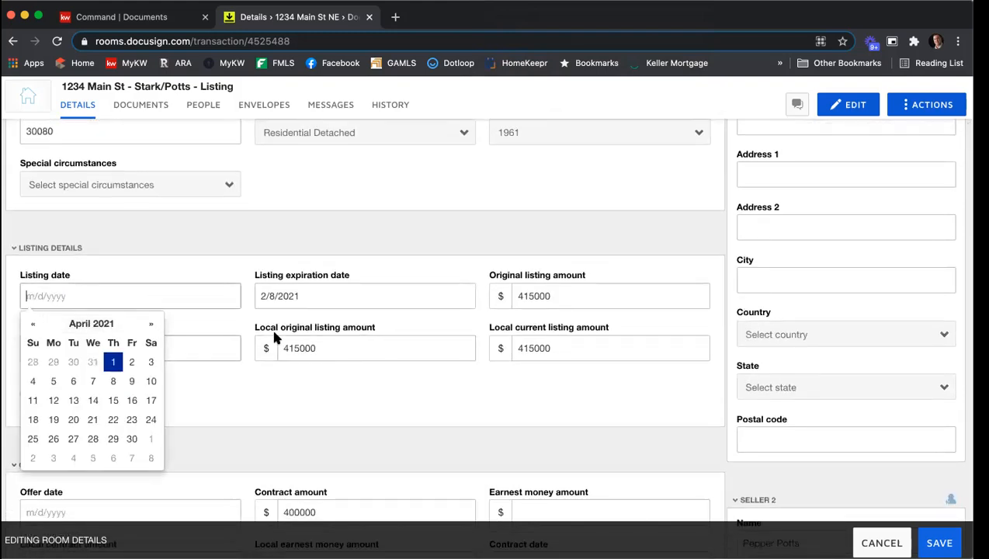
click(360, 411)
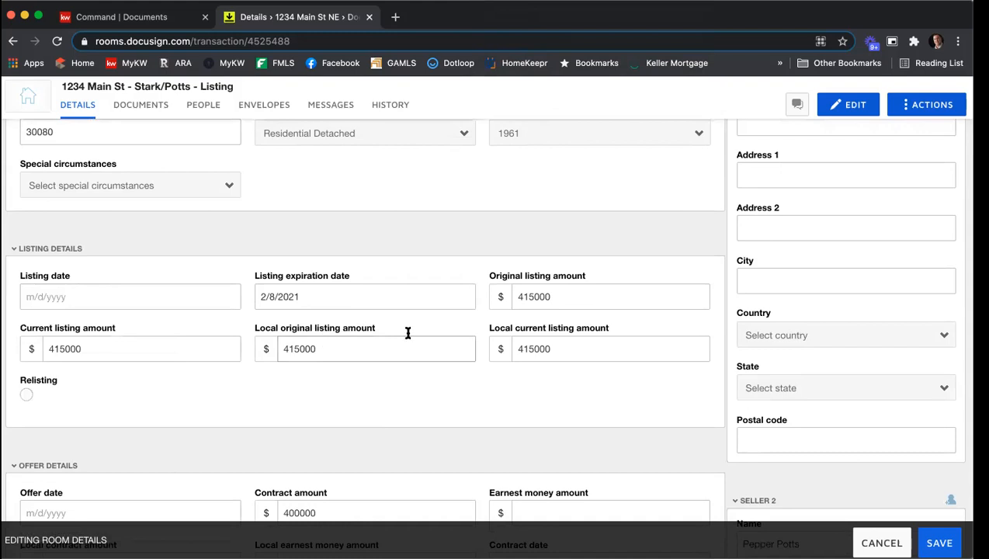
double_click(531, 296)
key(BackSpace)
double_click(548, 348)
key(BackSpace)
double_click(384, 342)
key(BackSpace)
double_click(126, 346)
key(BackSpace)
triple_click(309, 296)
key(BackSpace)
click(393, 233)
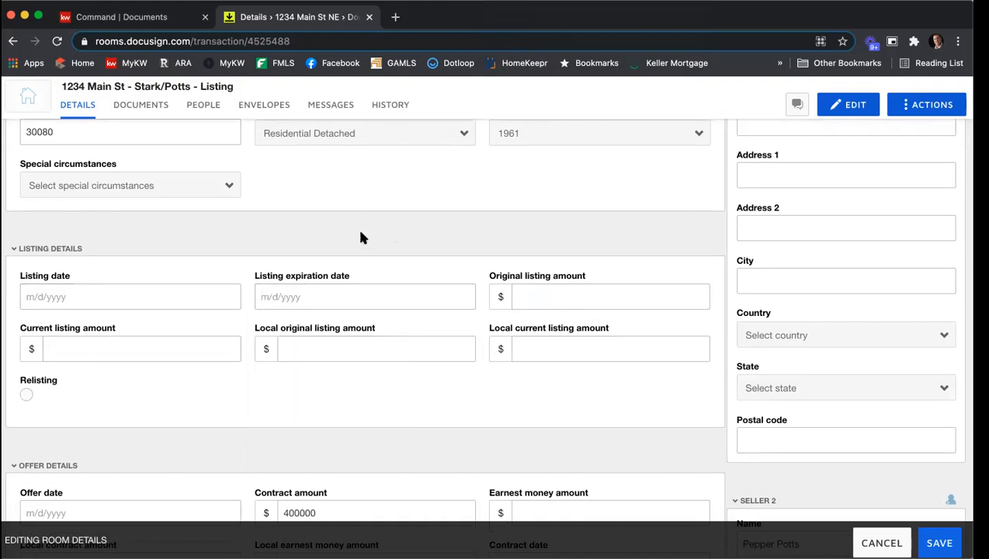
Clear the contract amount and the entity holding earnest money fields in the offer details
scroll(362, 232, down, 2)
scroll(337, 326, up, 1)
drag(329, 403, 264, 399)
key(BackSpace)
scroll(467, 261, down, 3)
drag(105, 377, 26, 386)
key(BackSpace)
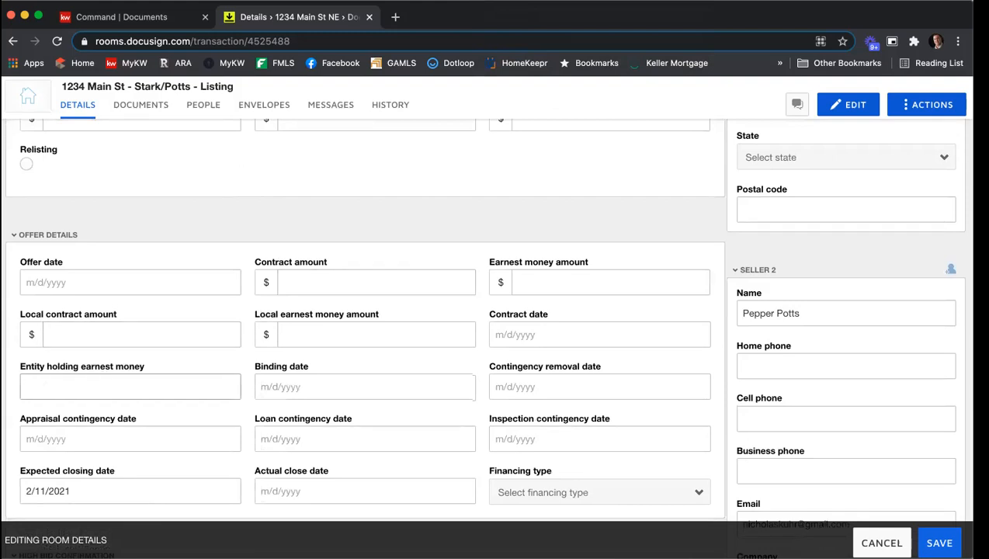
Save the edited room details
scroll(450, 214, up, 6)
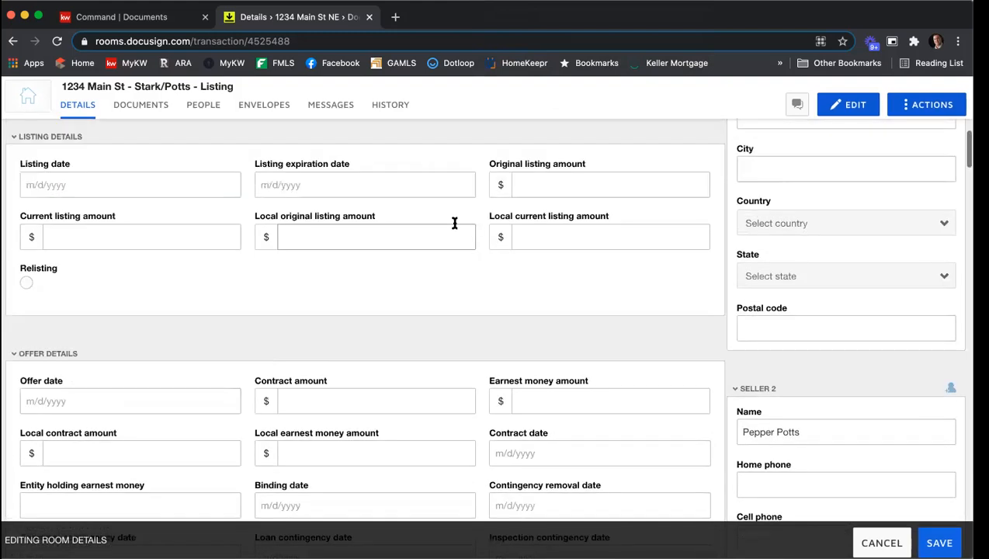
scroll(454, 231, up, 5)
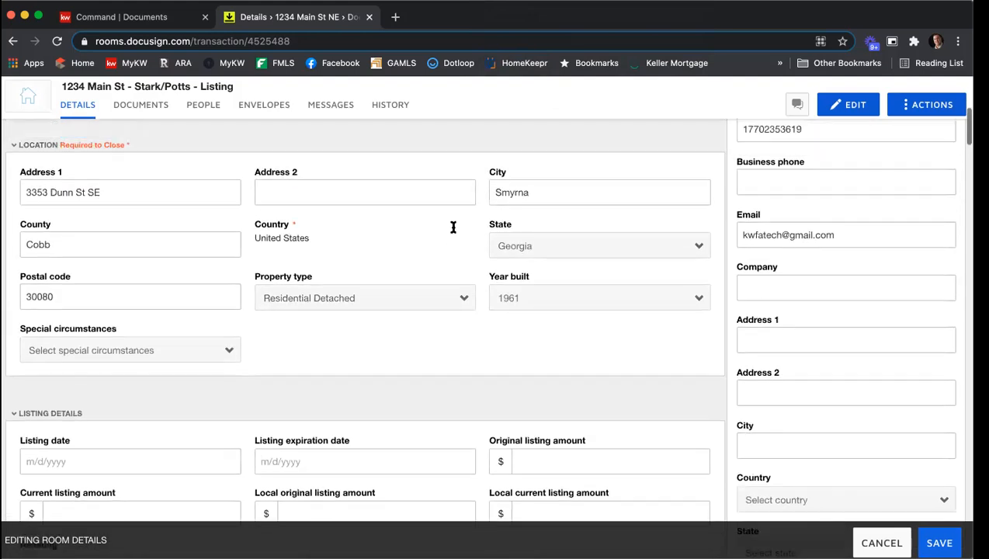
scroll(588, 279, up, 1)
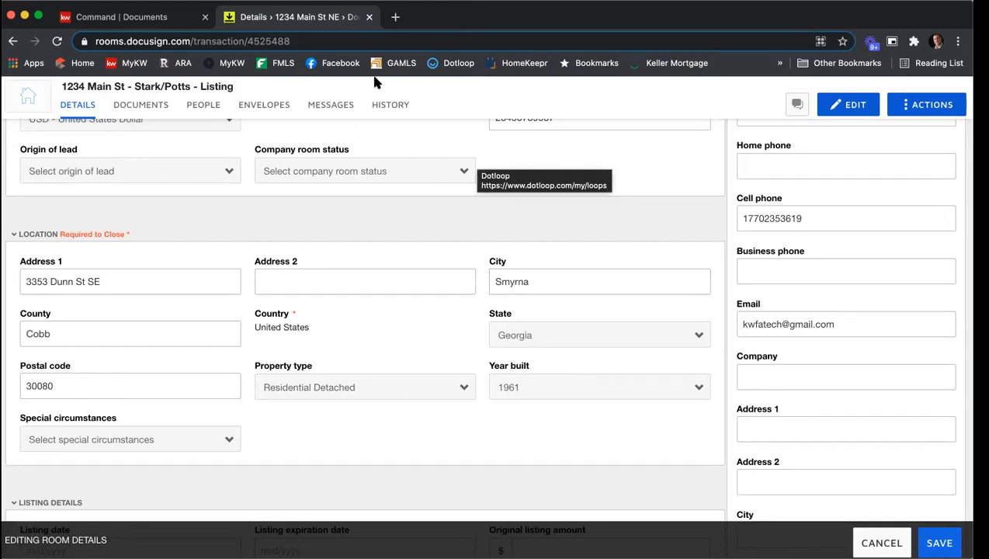
click(144, 19)
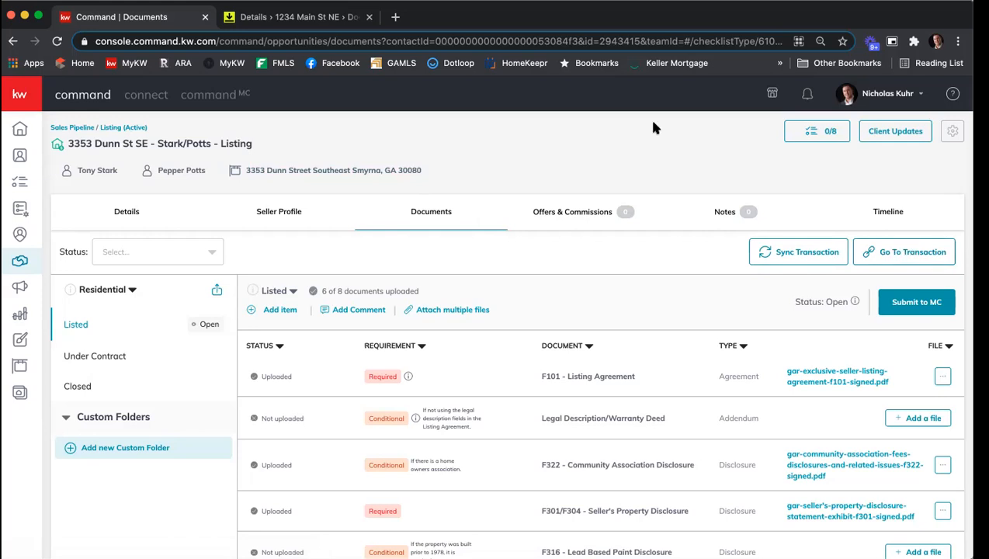
click(335, 22)
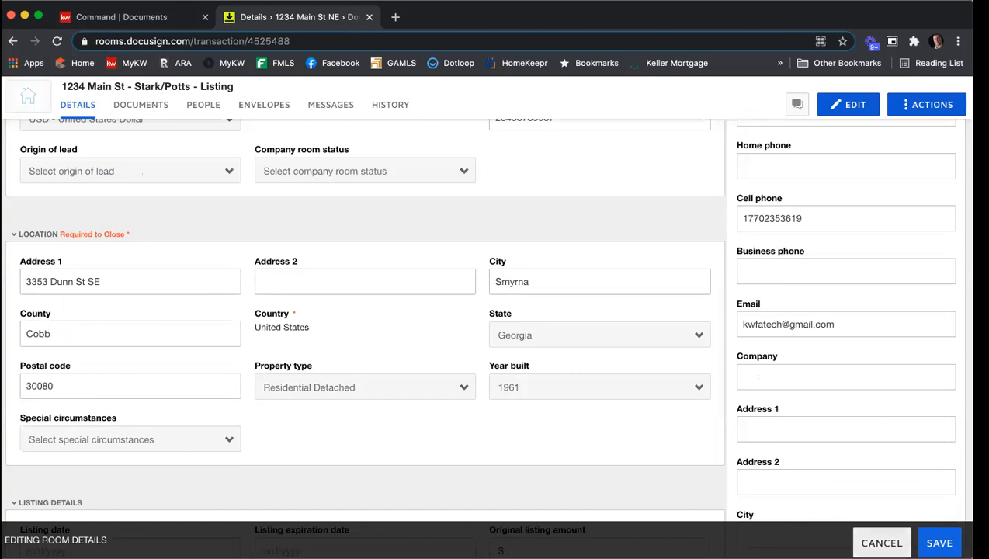
click(939, 543)
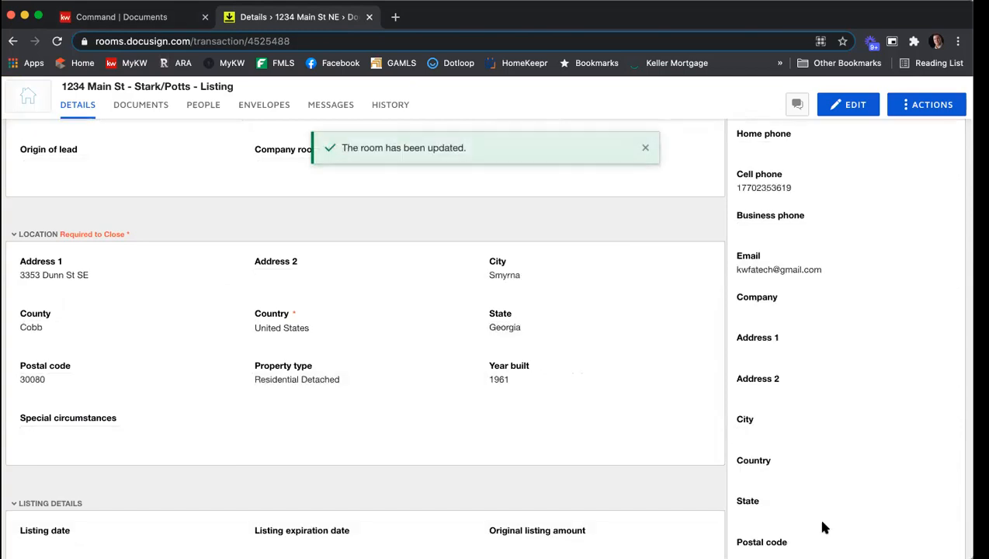
Open the room's documents and review the unsigned GAR - Purchase and Sale Agreement - F201 form
scroll(609, 454, up, 5)
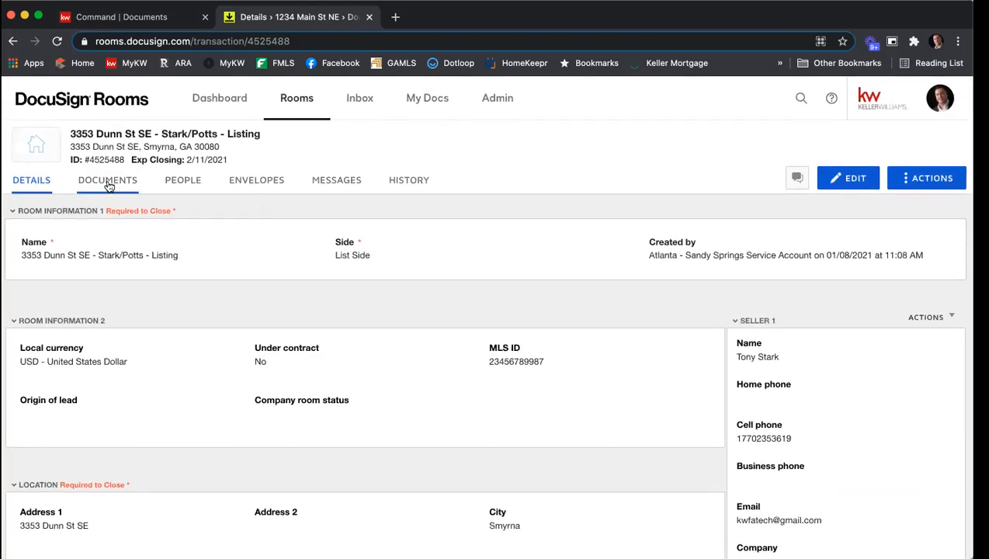
click(108, 181)
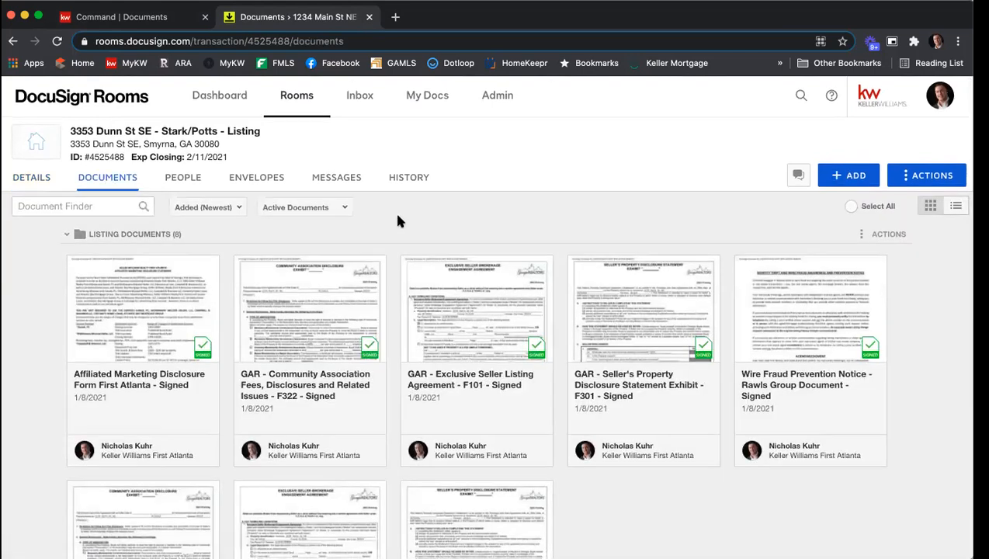
scroll(398, 221, down, 8)
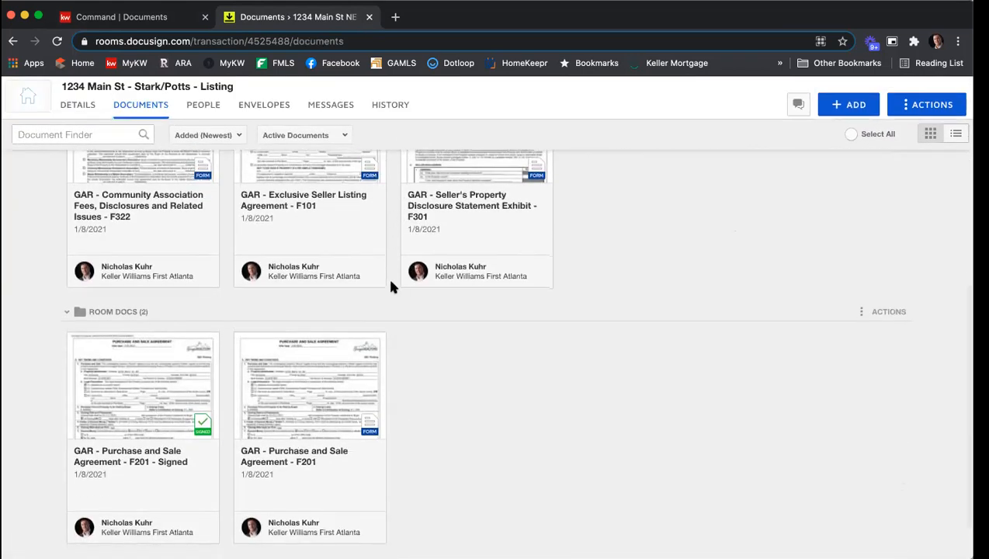
click(318, 400)
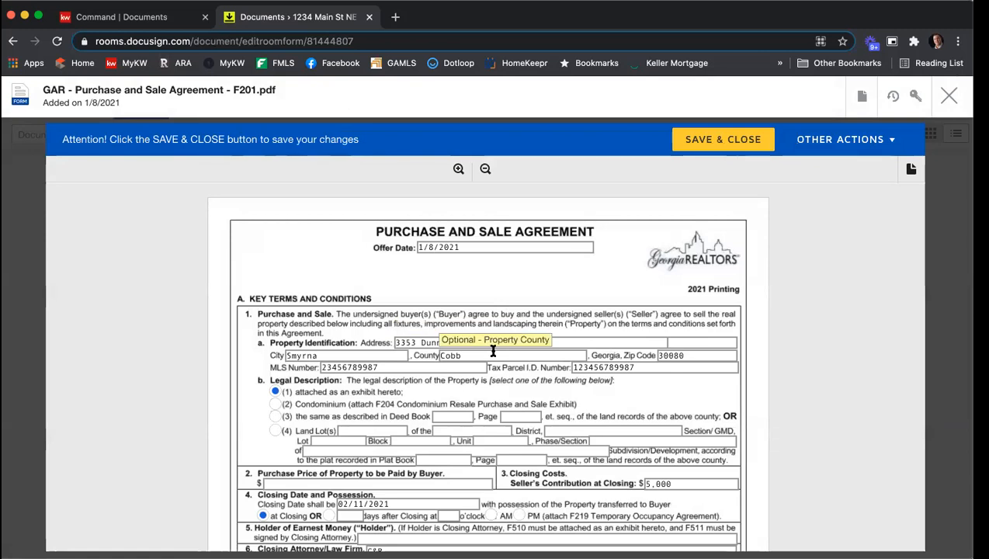
drag(472, 249, 372, 246)
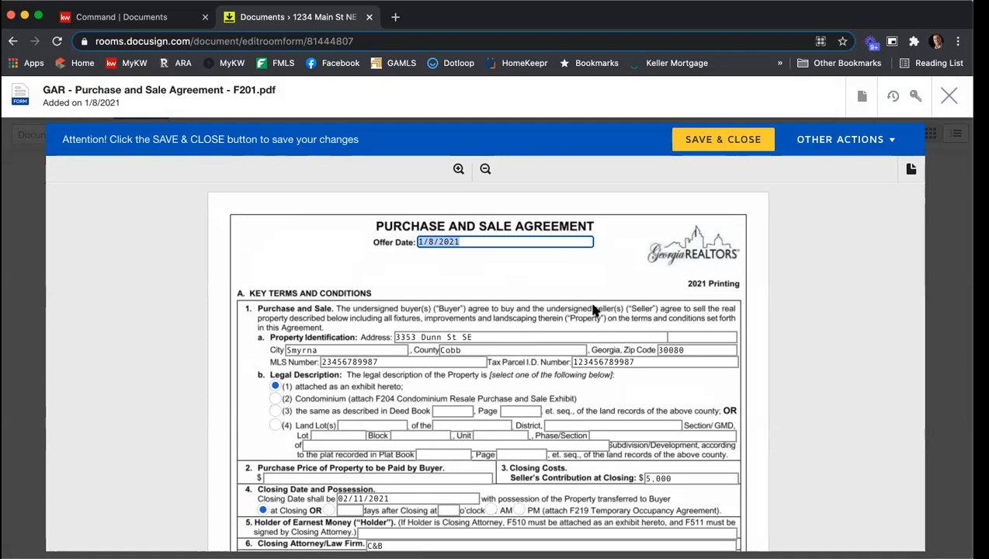
click(950, 95)
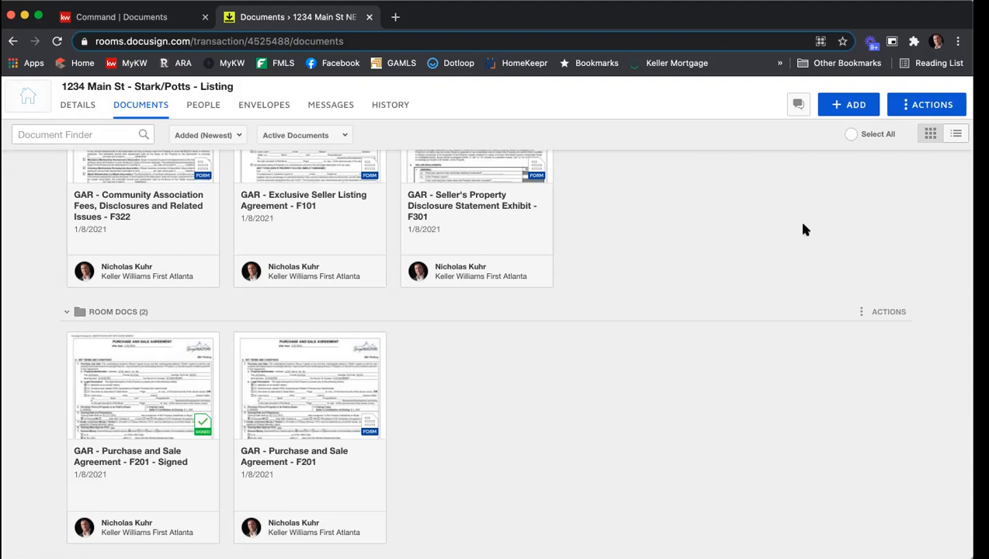
click(847, 104)
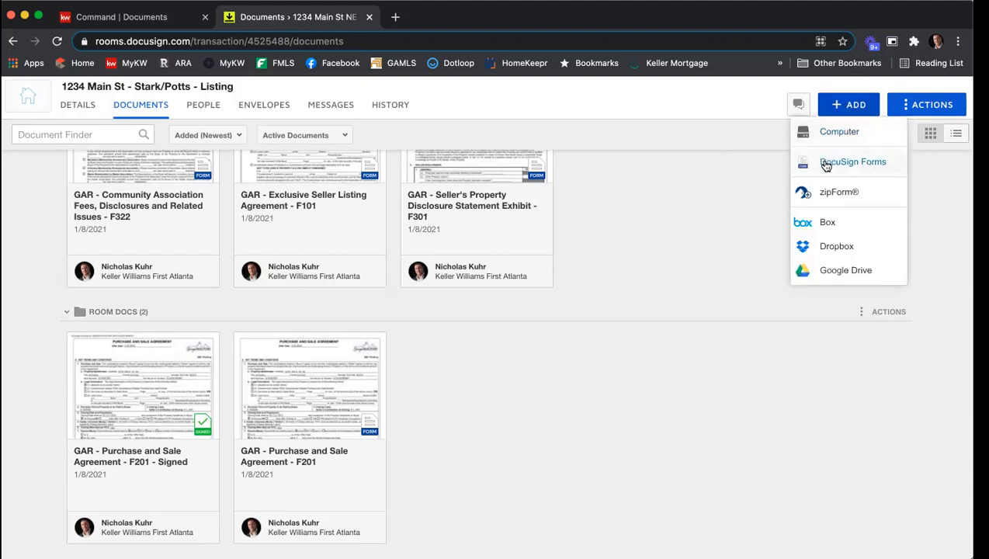
click(826, 163)
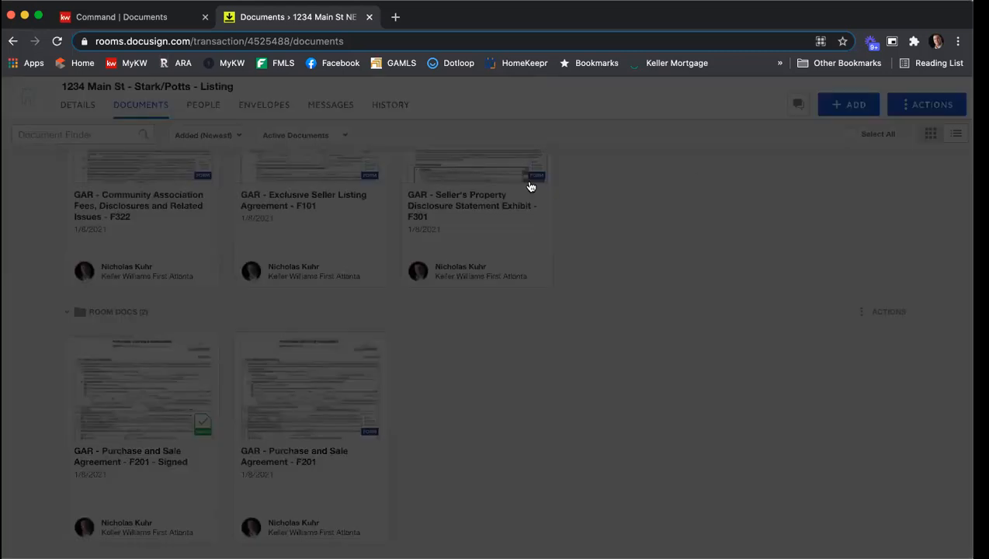
click(477, 203)
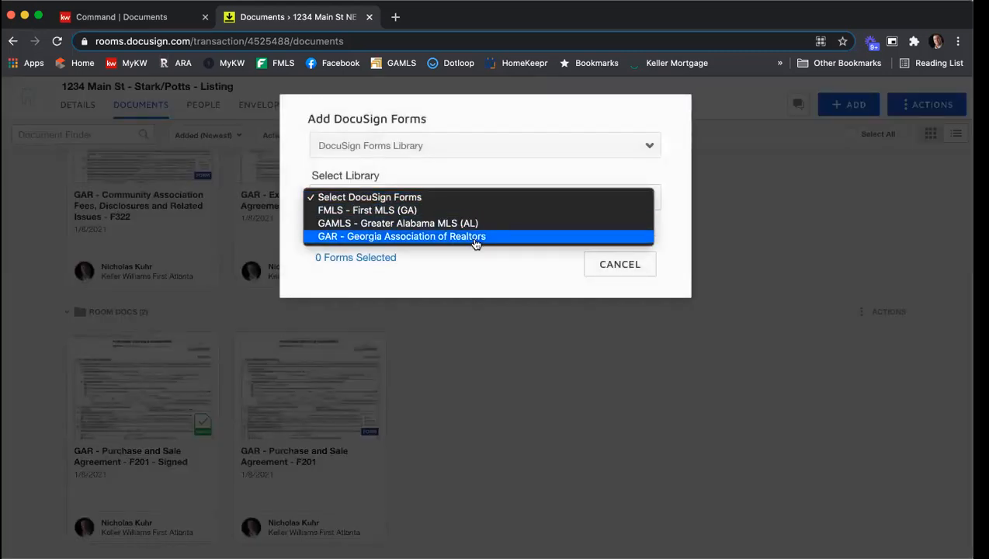
click(476, 237)
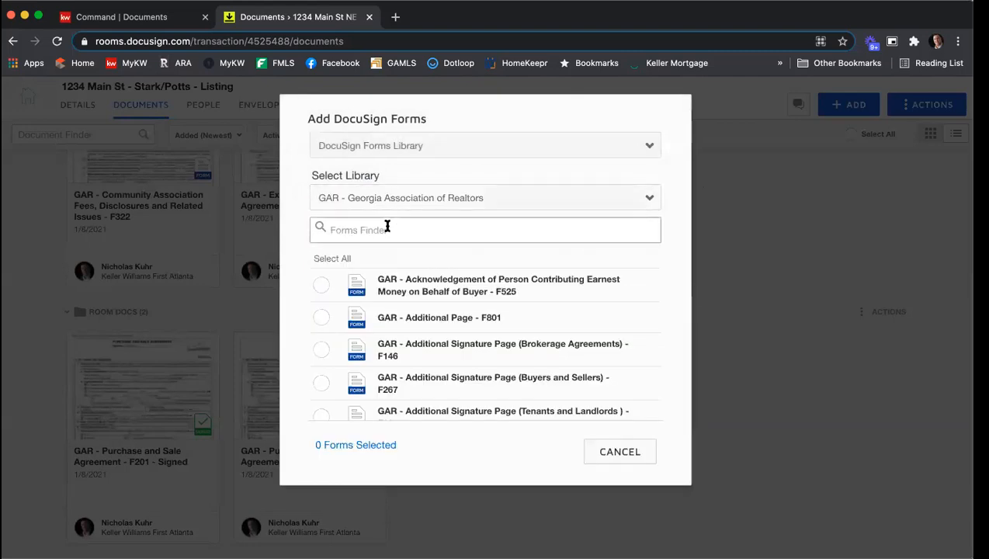
text(f201)
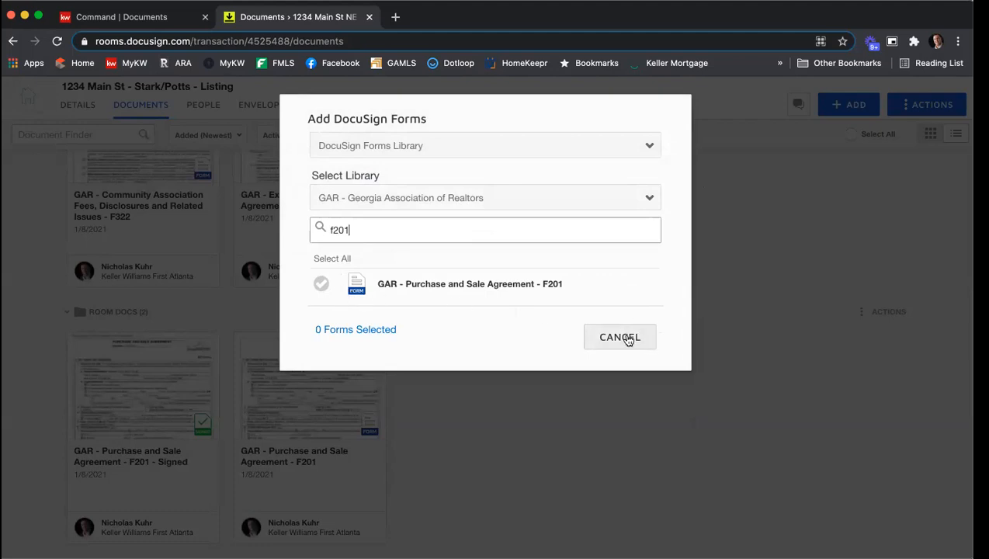
click(621, 337)
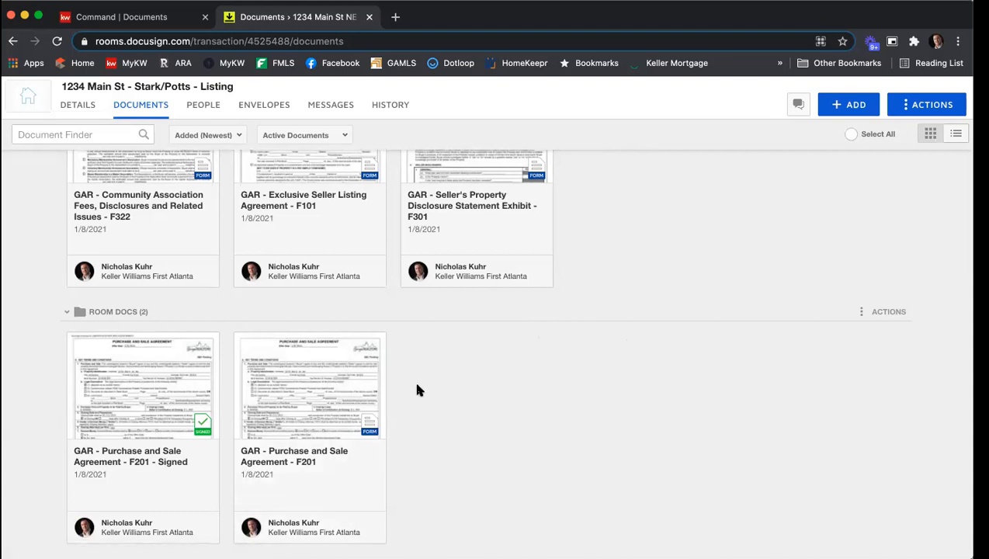
Open the unsigned F201 Purchase and Sale Agreement form and set its offer date to 4/1/2021
click(326, 375)
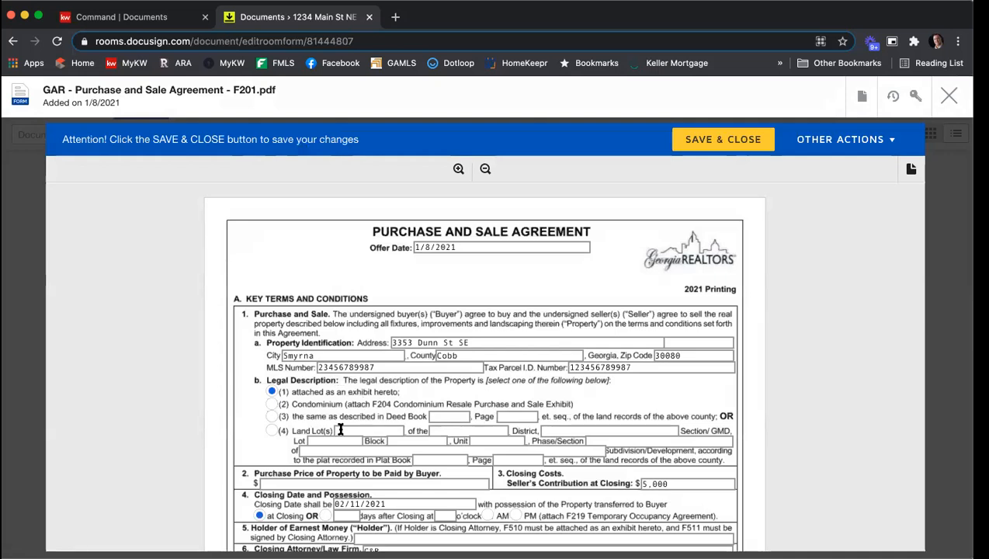
click(477, 247)
text(1/)
key(BackSpace)
key(BackSpace)
text(4/1/2021)
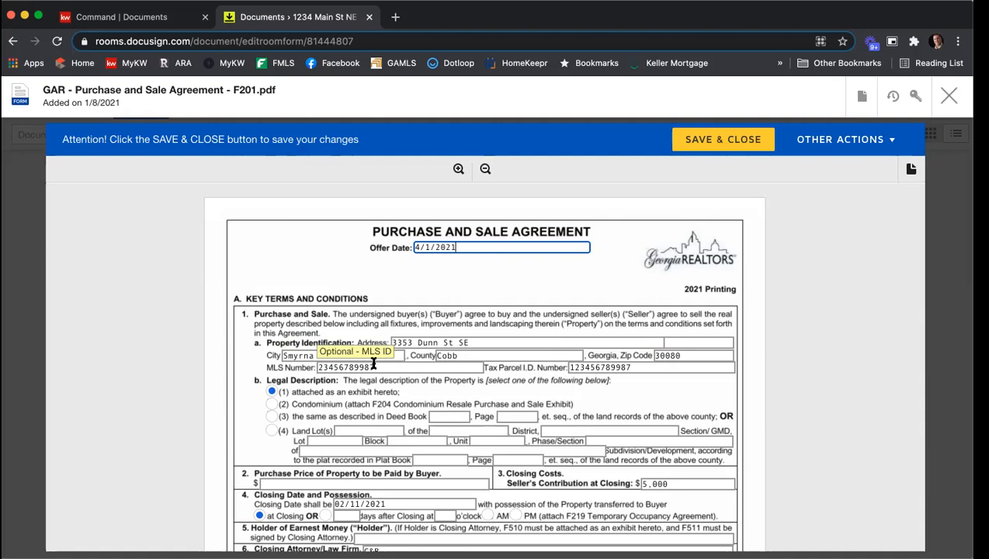
drag(635, 366, 571, 365)
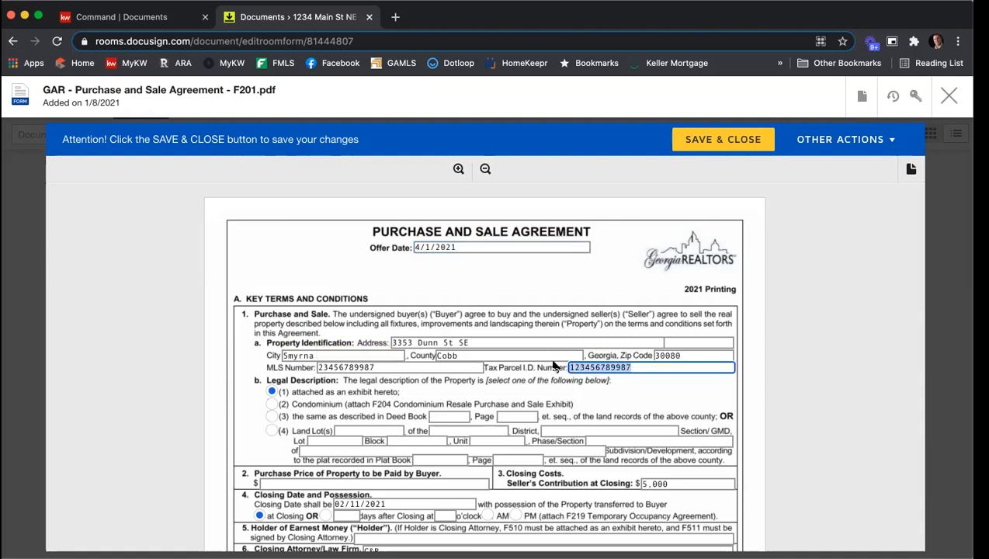
text(3456789984)
scroll(243, 274, down, 2)
scroll(243, 274, down, 1)
click(268, 375)
text(398)
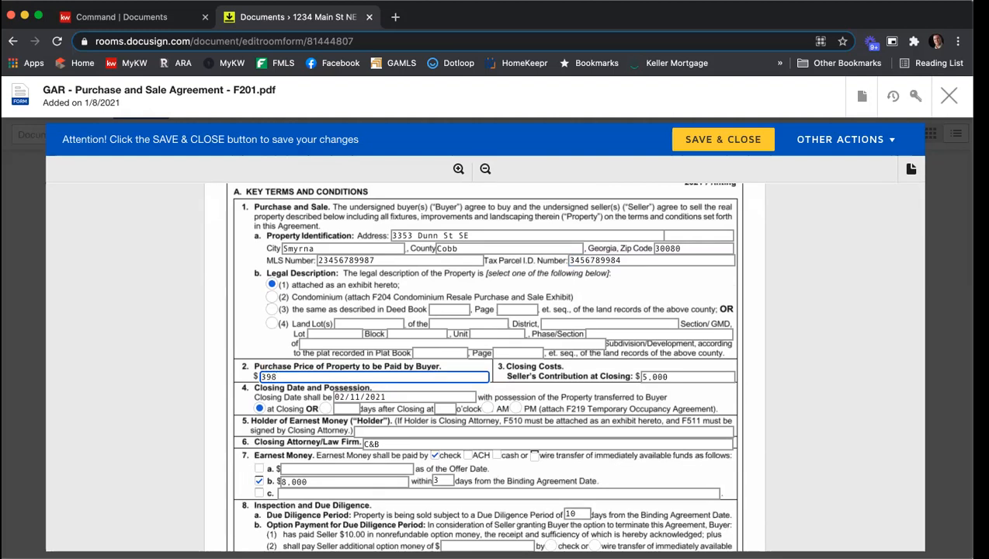
text(,000)
Set the seller's contribution at closing to $7,500 and the closing date to 5/1/2021
click(700, 376)
text(7,500)
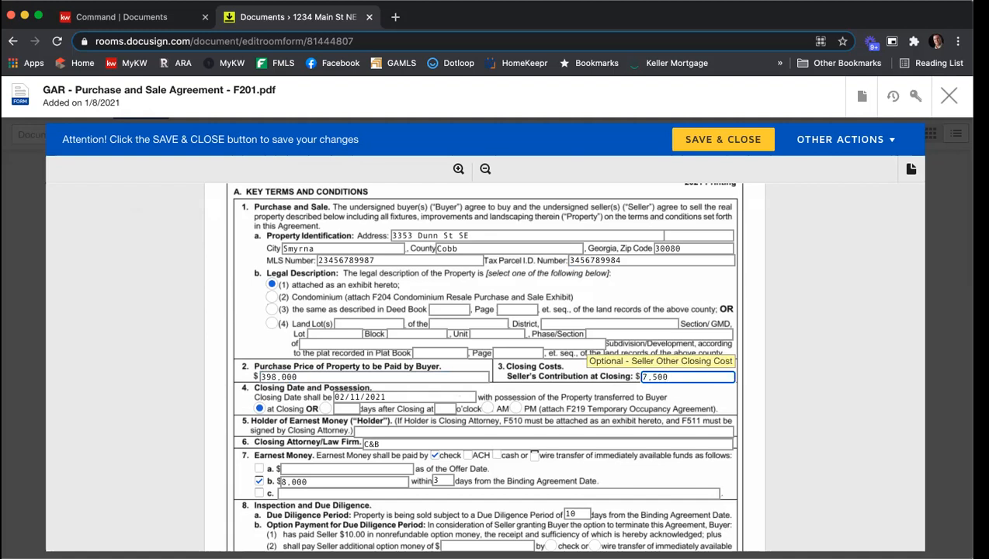
scroll(622, 372, down, 1)
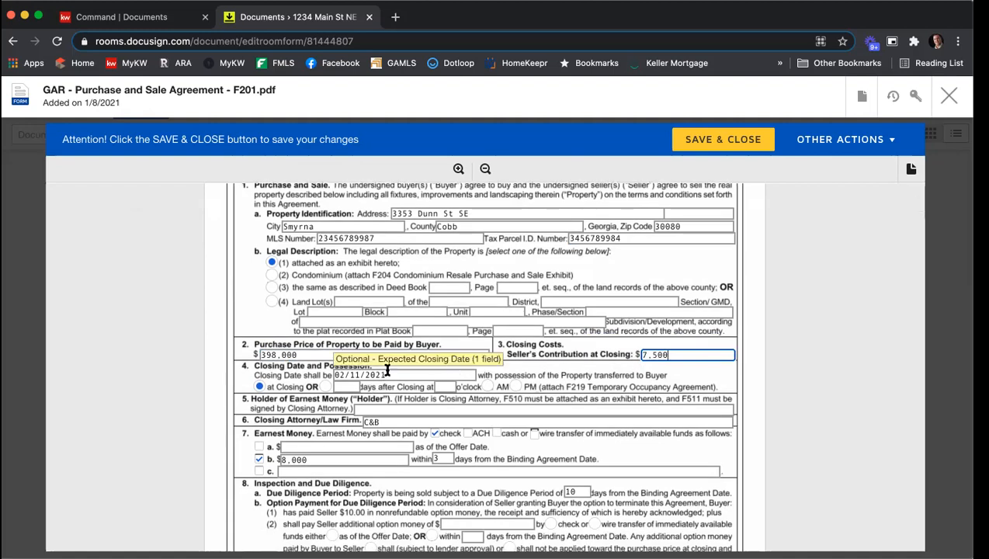
click(357, 371)
text(5/1/2021)
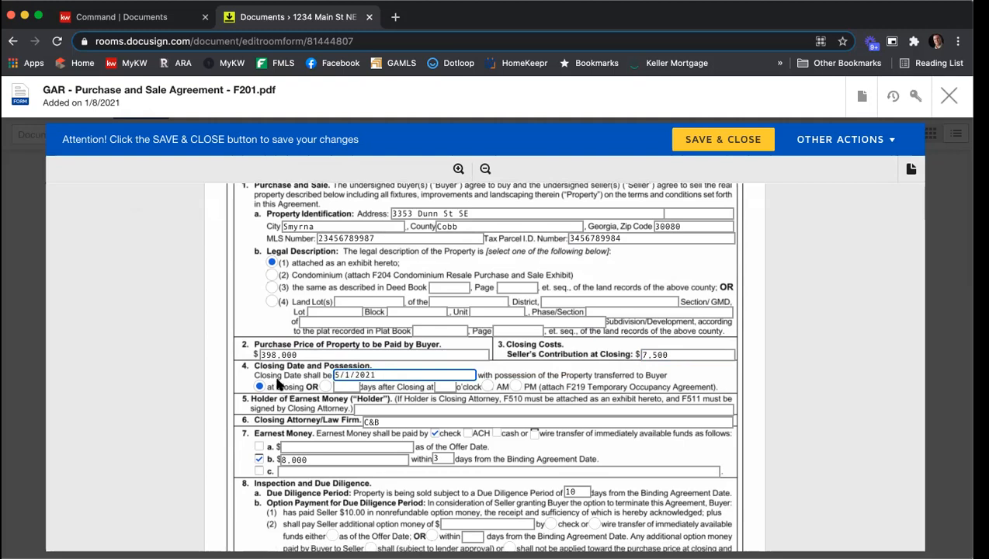
Enter KWFA as the holder of earnest money and set the earnest money amount to $3,500
scroll(278, 385, down, 2)
click(386, 380)
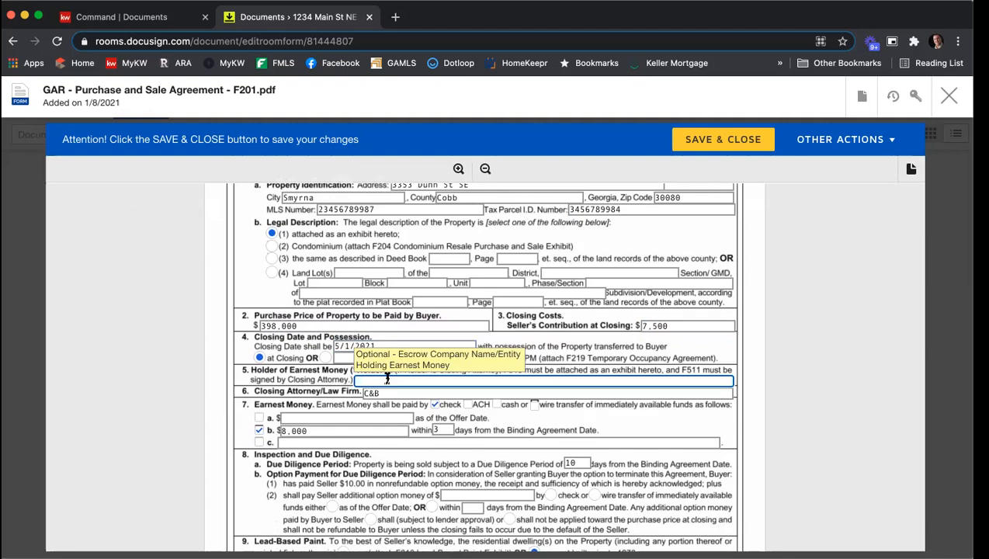
text(KWFA)
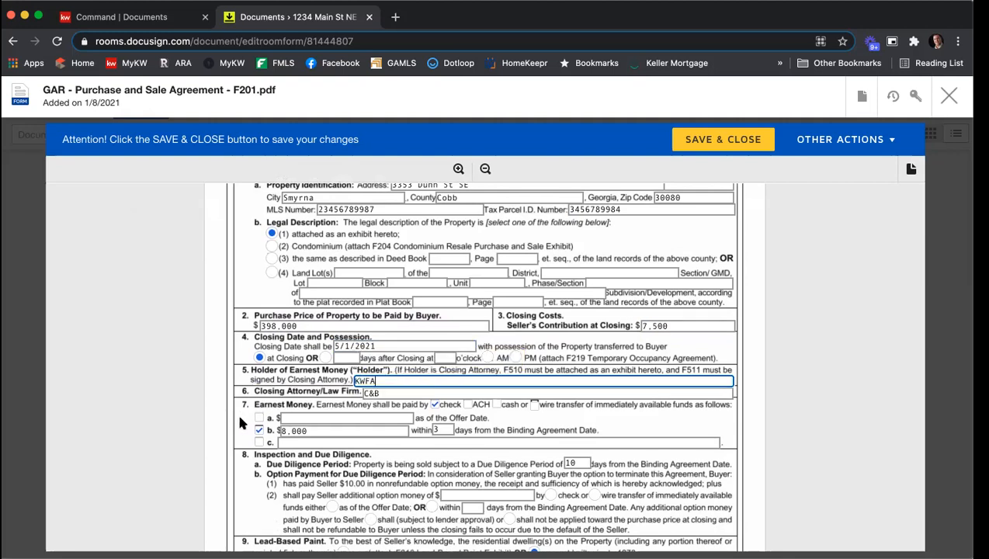
scroll(201, 392, down, 2)
click(330, 401)
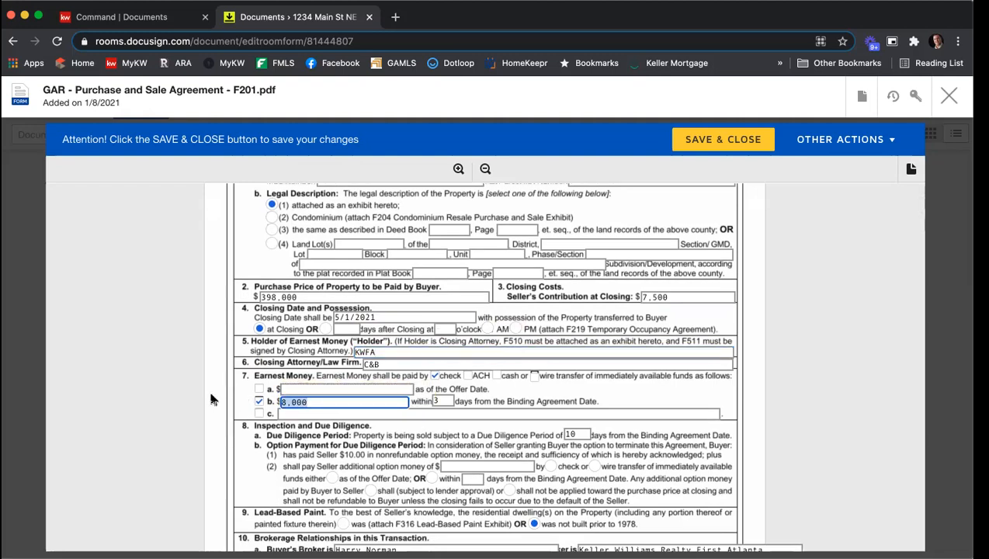
text(3,500)
Mark the lead-based paint option as was, attaching the F316 Lead-Based Paint Exhibit
scroll(451, 398, down, 2)
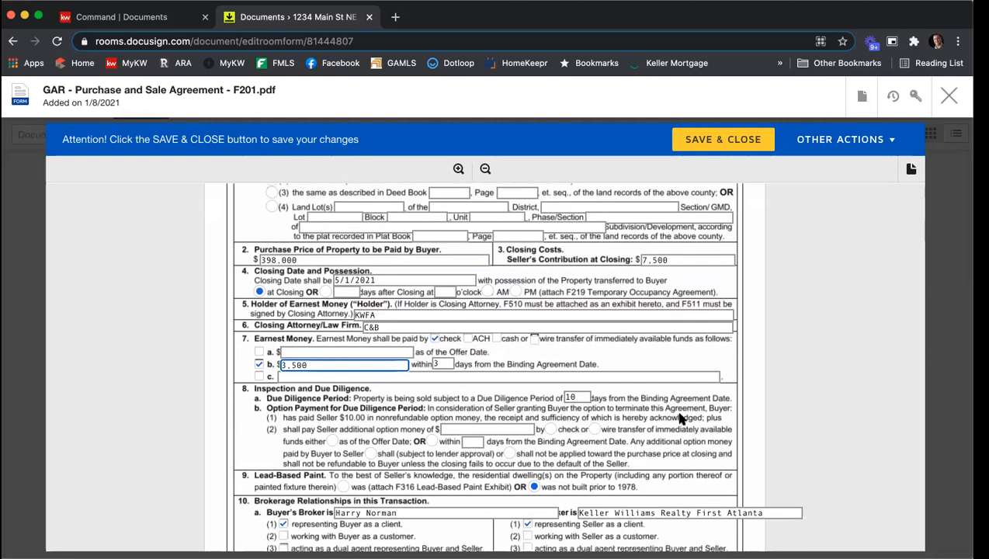
scroll(598, 373, down, 2)
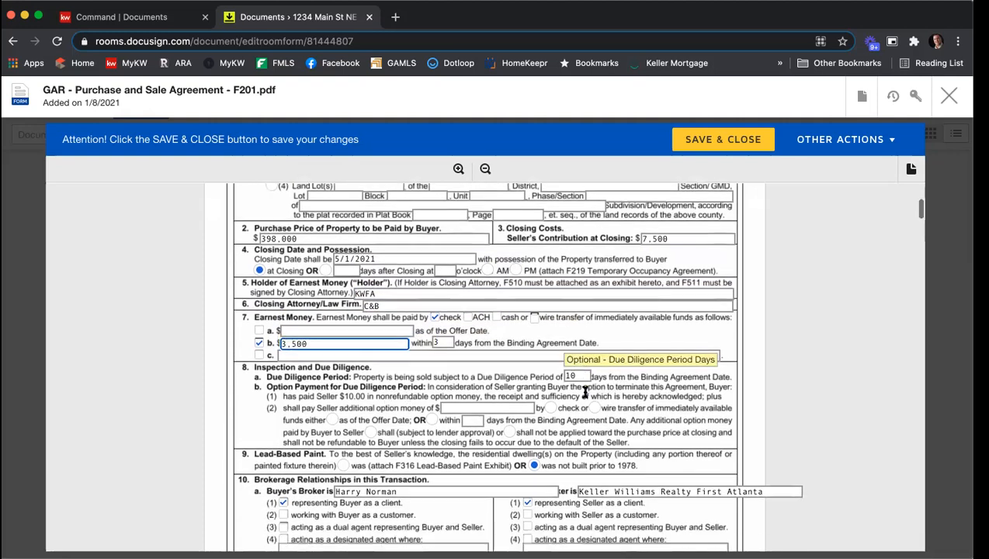
click(343, 461)
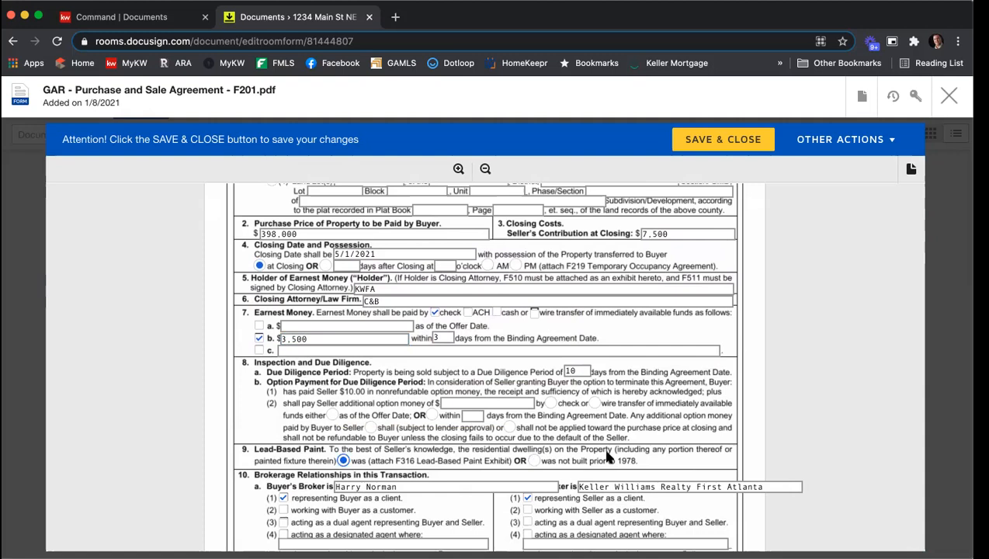
Set the buyer's broker to Coldwell Banker
scroll(579, 384, down, 5)
drag(402, 348, 326, 348)
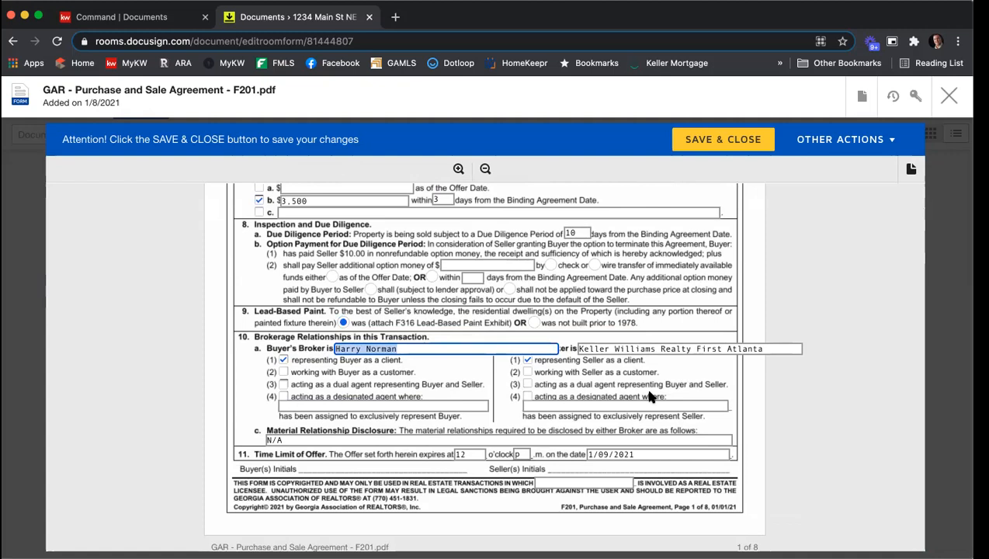
text(Coldwell Banker)
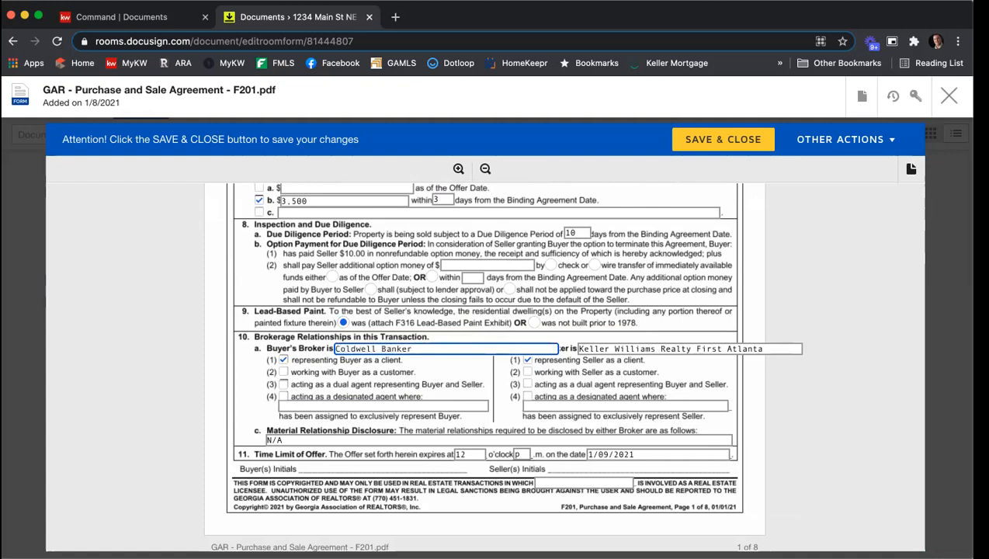
Set the offer's time-limit date to 4/2/2021
scroll(640, 408, down, 1)
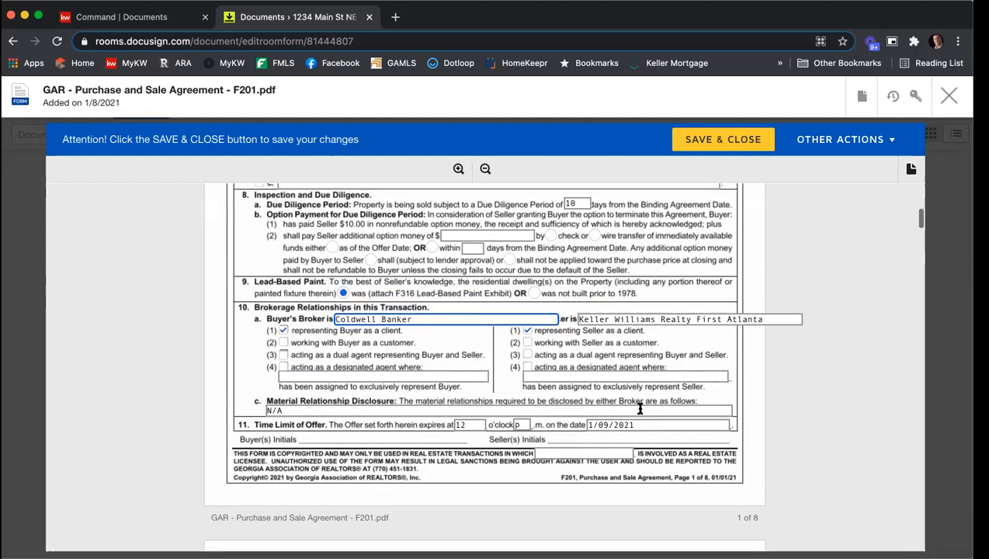
drag(611, 424, 569, 423)
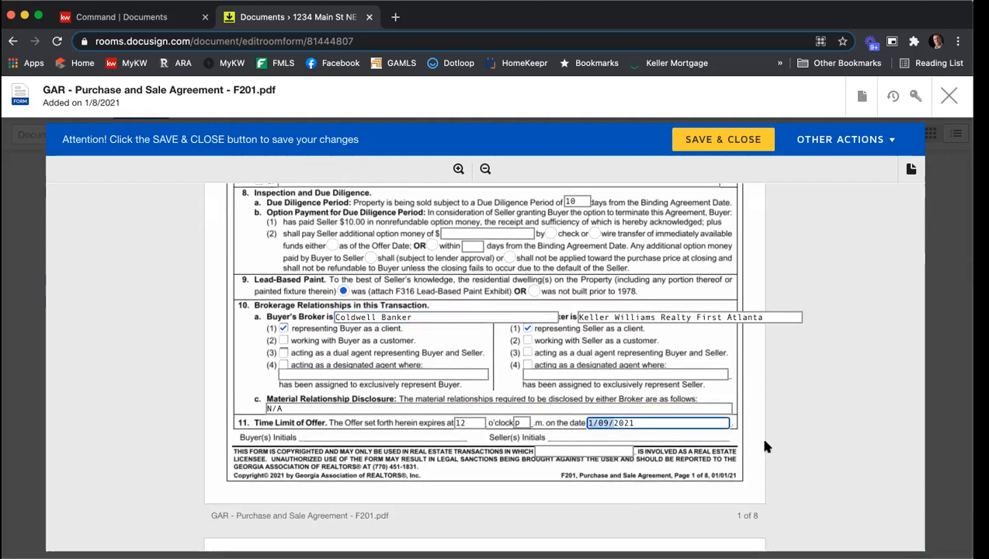
text(4/2/)
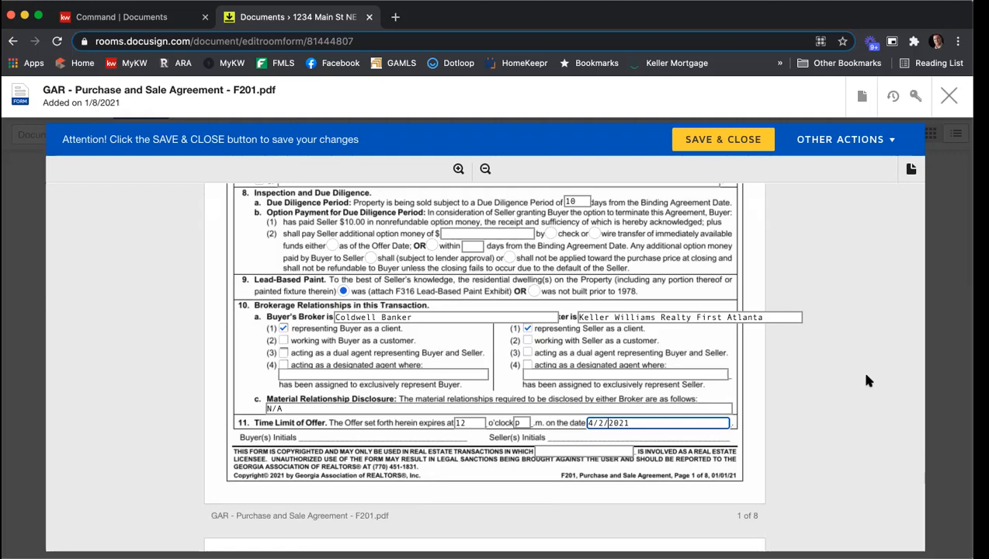
Remove the word Realty from the seller's broker name, making it Keller Williams First Atlanta
scroll(864, 371, down, 3)
scroll(861, 369, up, 2)
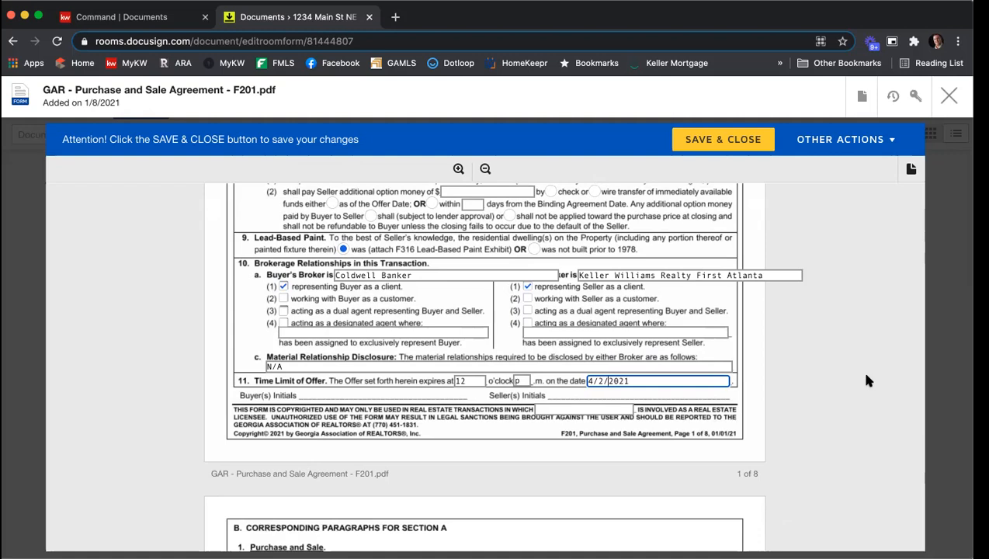
scroll(868, 380, up, 5)
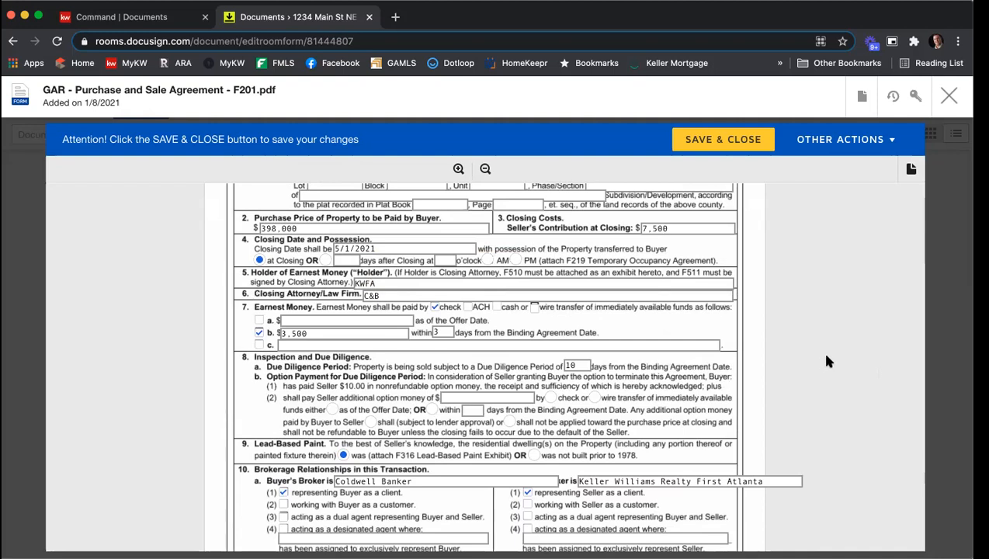
scroll(827, 359, down, 3)
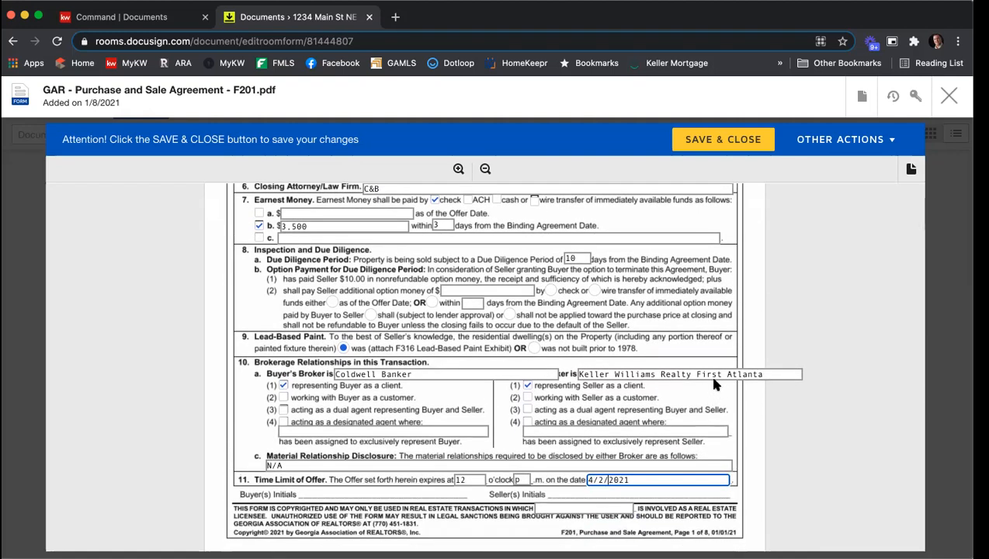
double_click(675, 373)
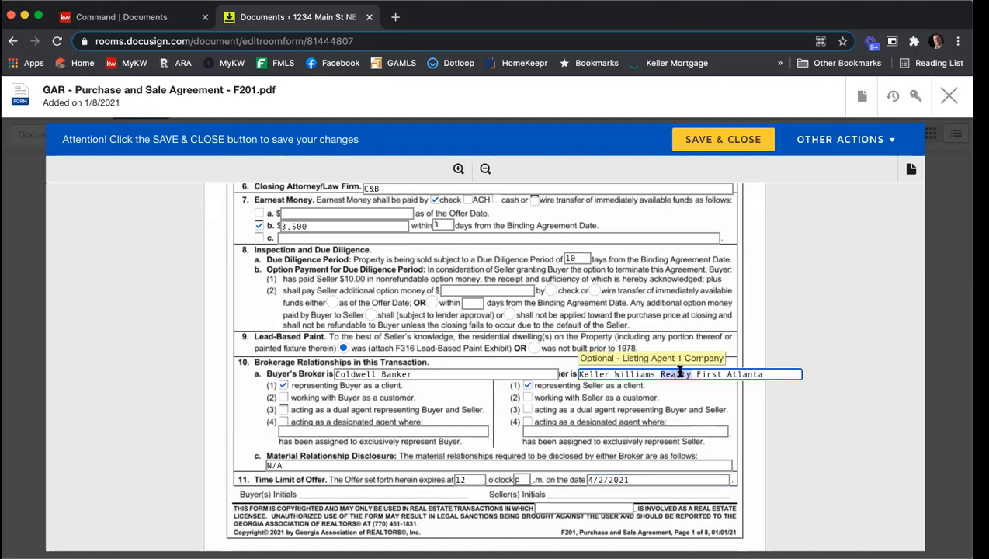
key(BackSpace)
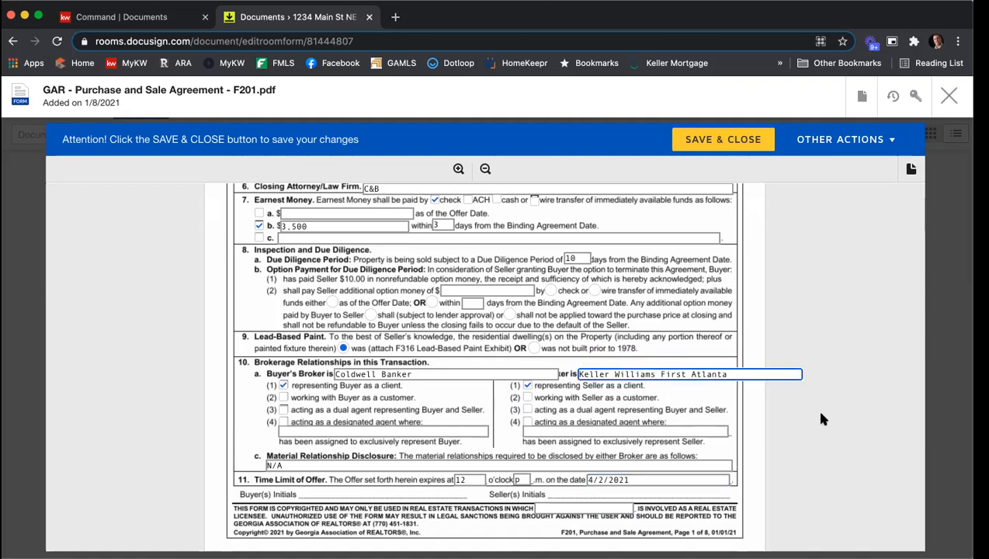
click(867, 342)
Read through the form's corresponding paragraphs on the following pages
scroll(862, 334, down, 5)
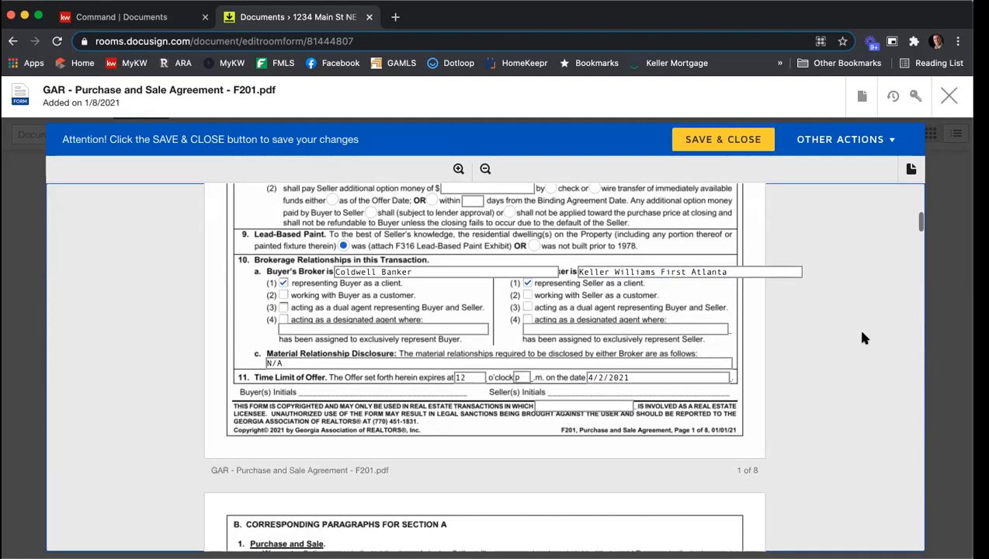
scroll(862, 334, down, 3)
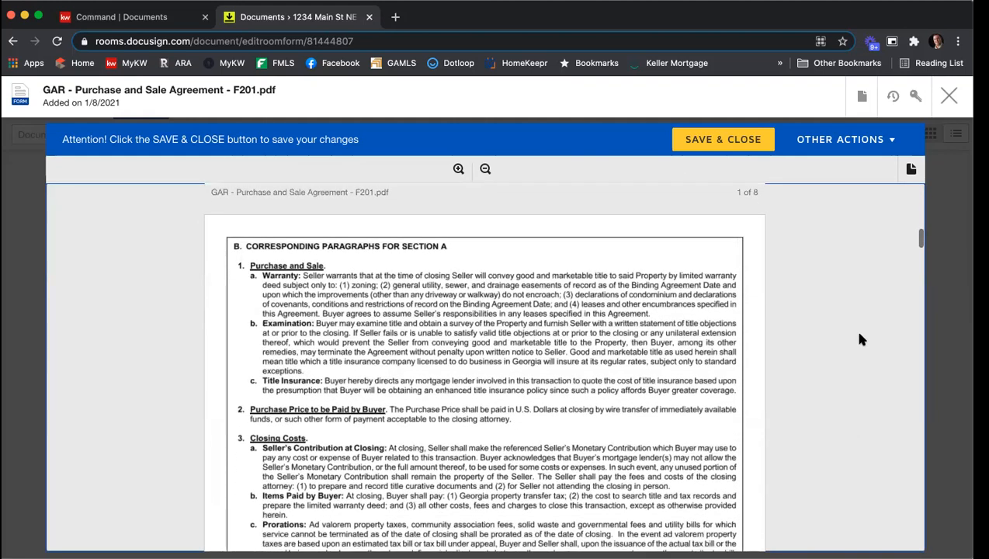
scroll(860, 333, down, 2)
scroll(860, 336, down, 3)
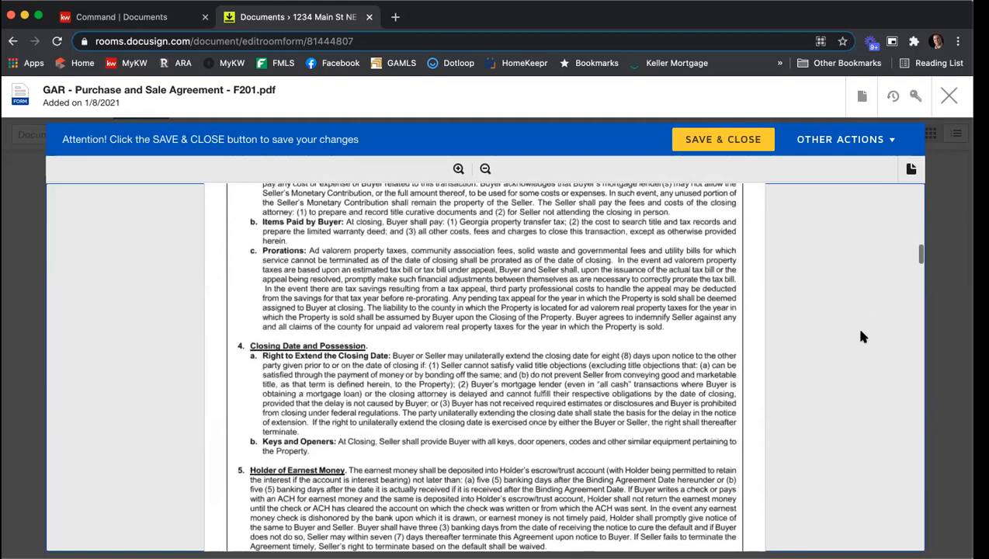
scroll(827, 321, down, 4)
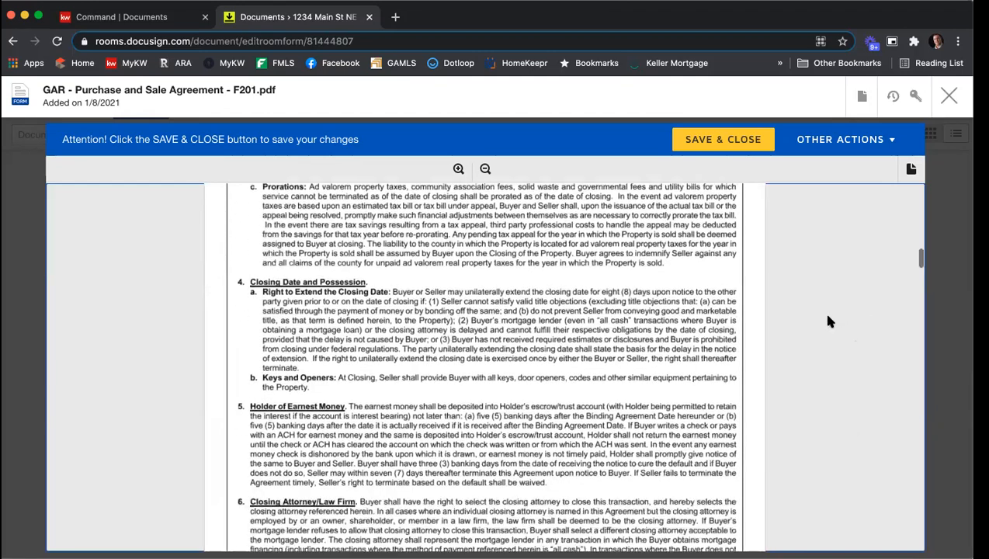
scroll(802, 308, down, 4)
scroll(802, 308, down, 8)
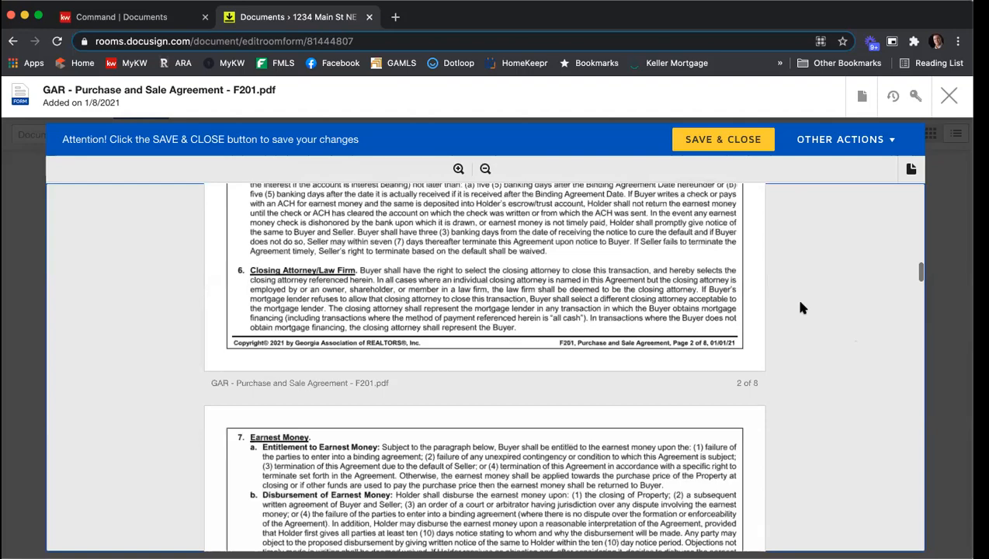
scroll(802, 308, down, 10)
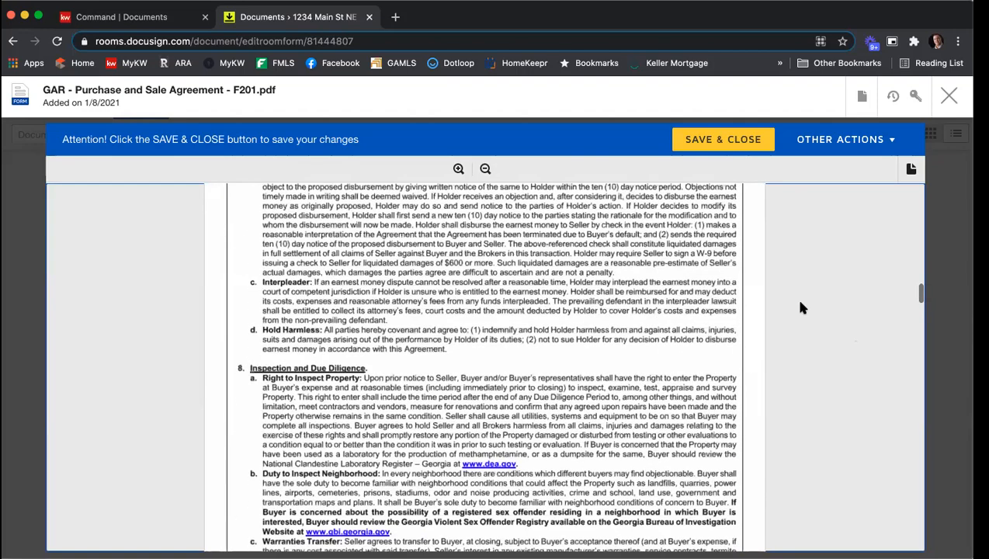
scroll(802, 309, down, 9)
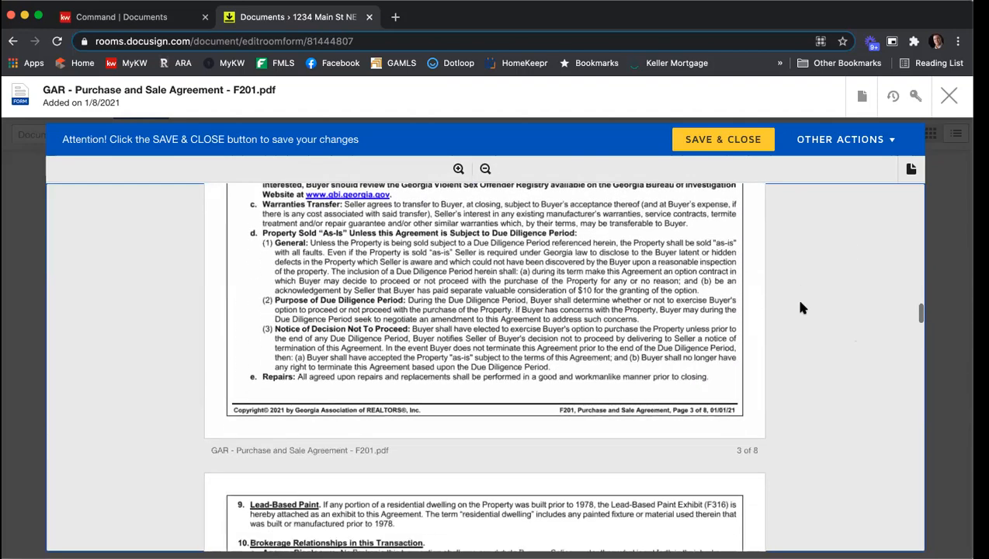
scroll(802, 308, down, 12)
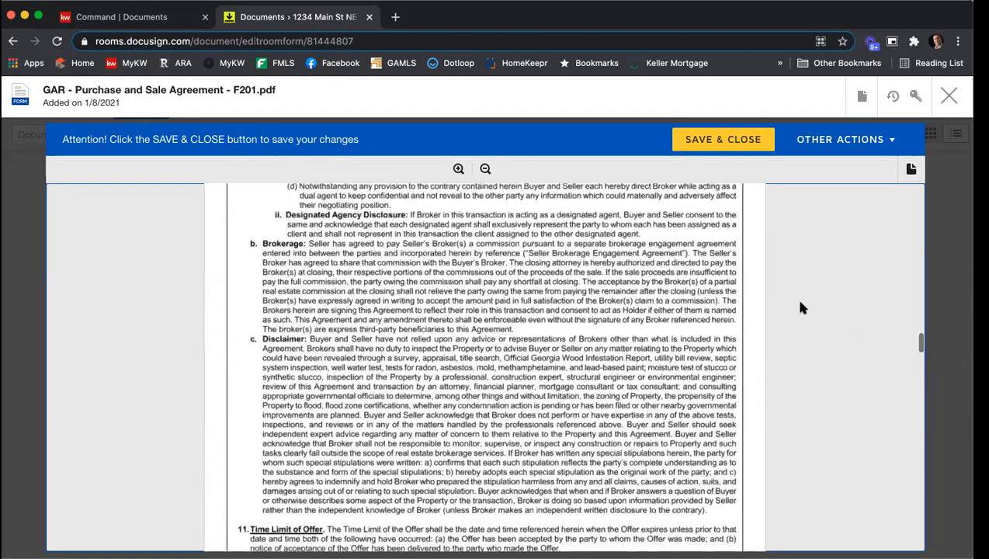
scroll(802, 309, down, 13)
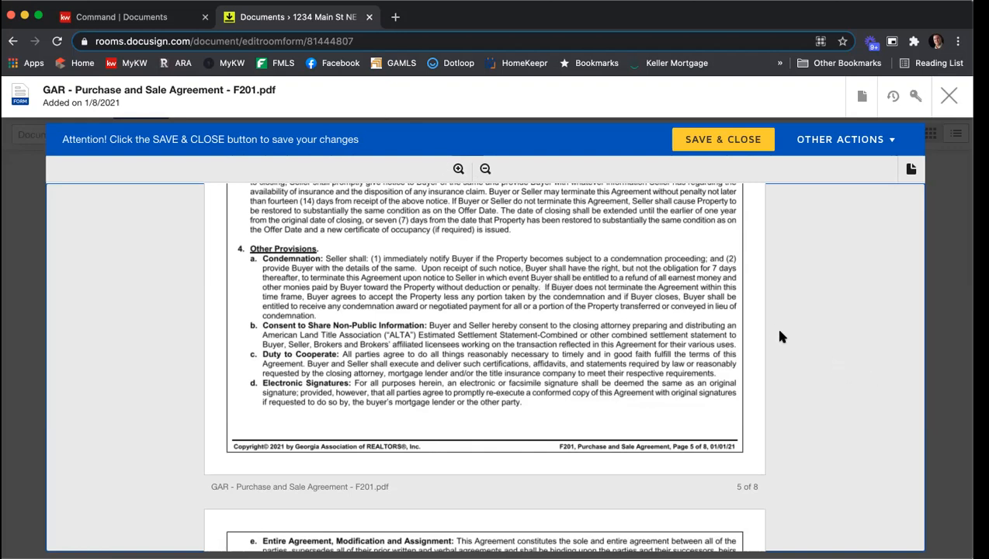
Replace the special stipulations with "Update my stips here." and "Add another stip just in case." on separate lines
scroll(780, 335, down, 10)
scroll(780, 330, down, 15)
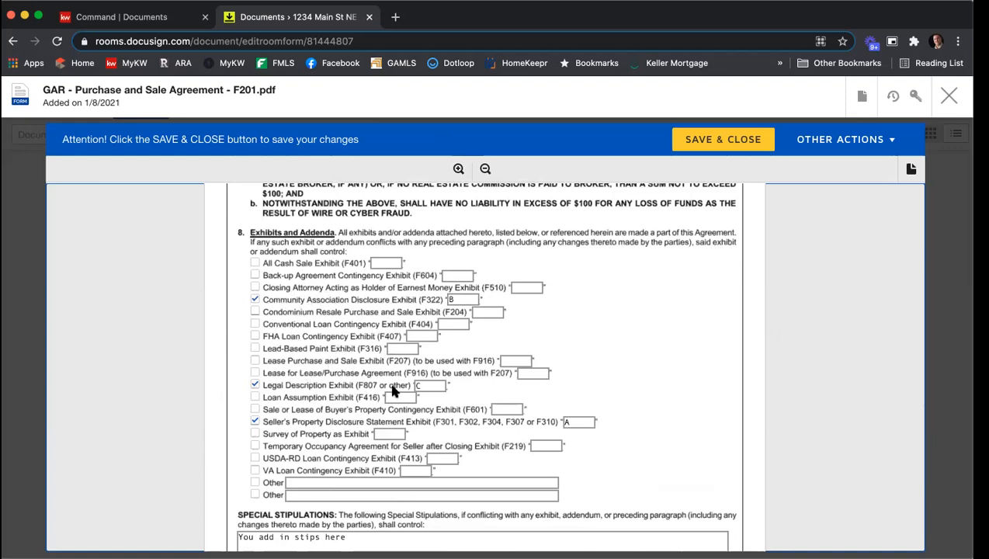
scroll(611, 373, down, 3)
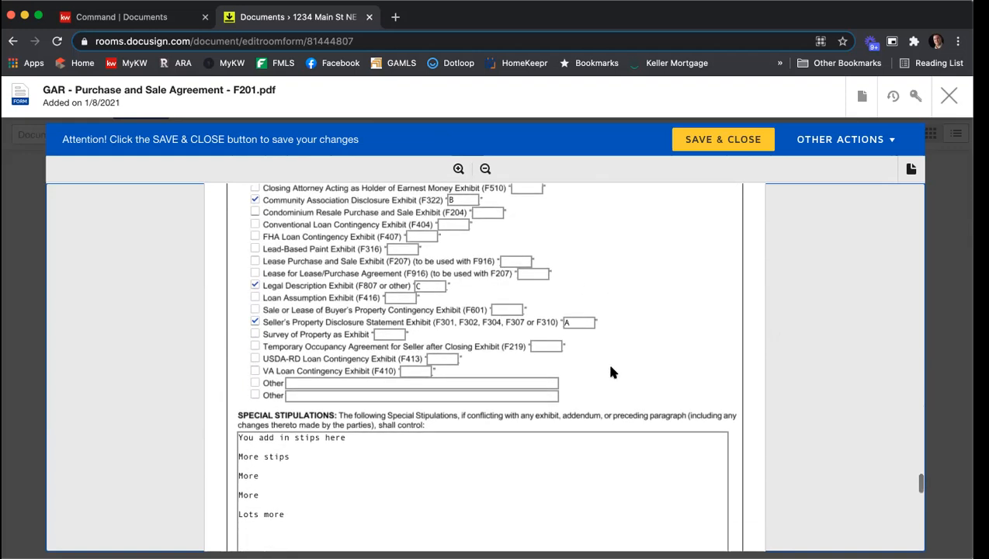
scroll(611, 373, down, 2)
drag(315, 448, 231, 369)
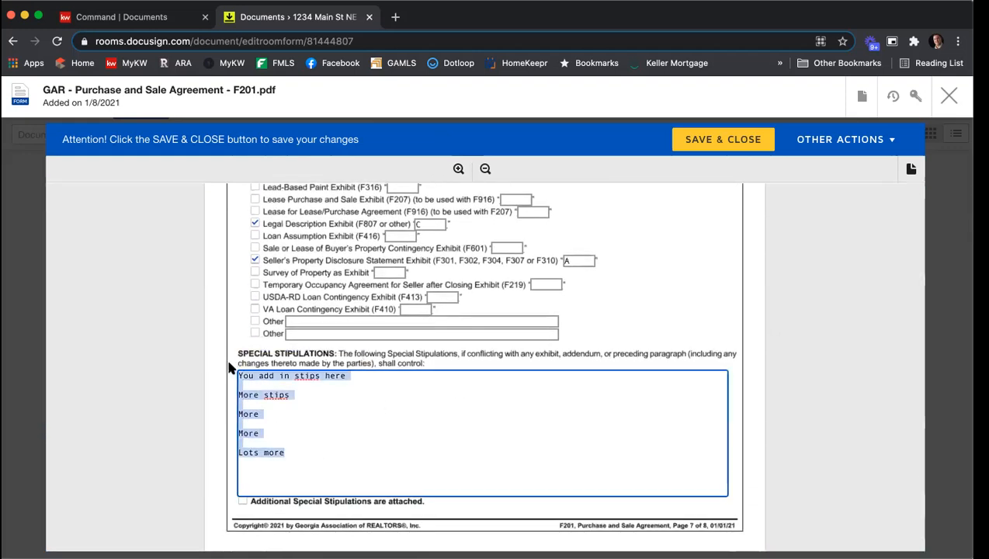
text(Update my )
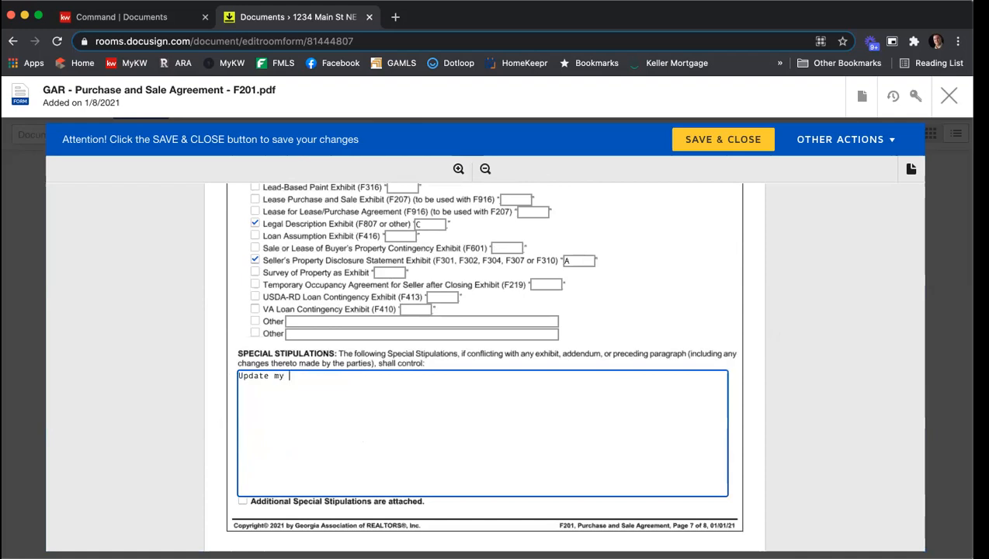
text(stips here.)
key(Return)
text(Add another stu)
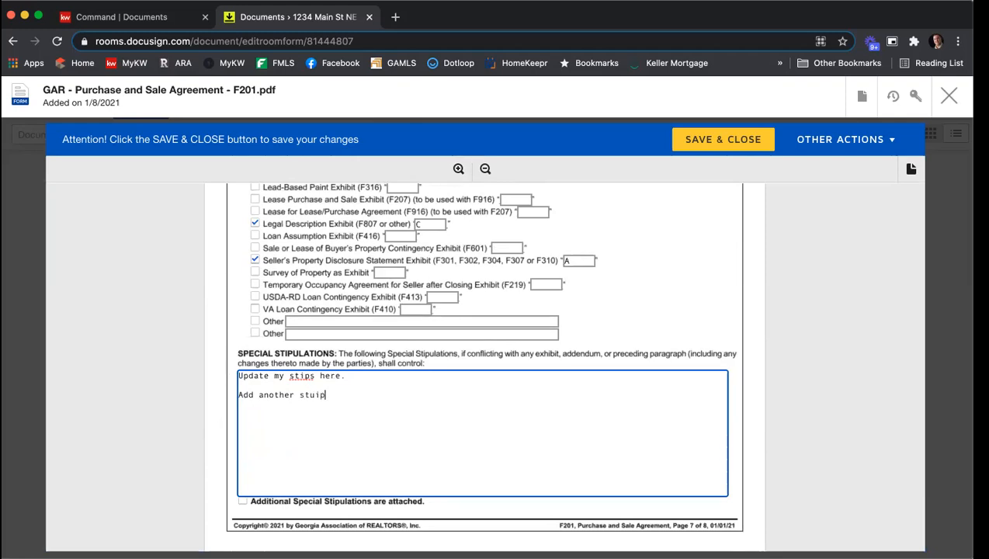
key(BackSpace)
text(ip just in case.)
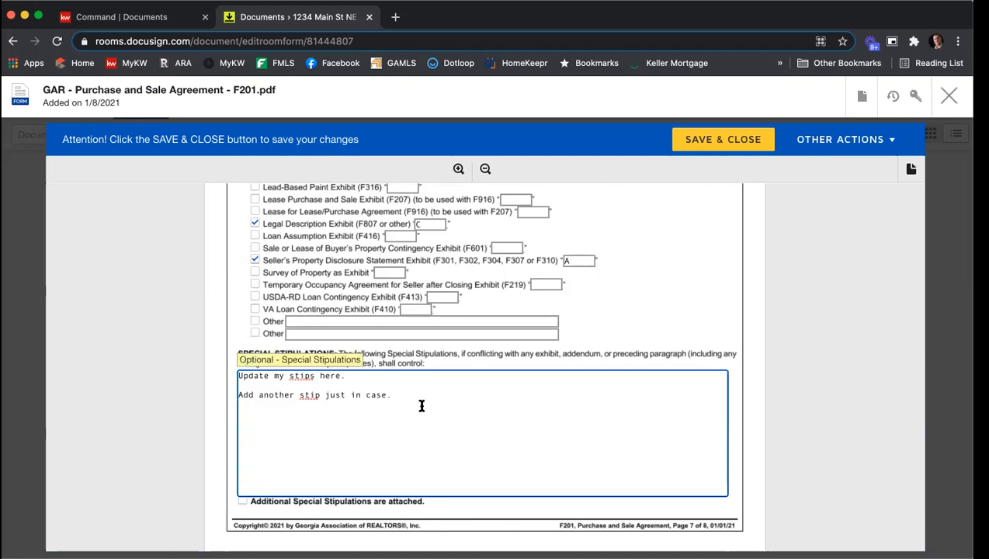
Complete the seller licensee's phone number in the broker contact section
scroll(802, 370, down, 5)
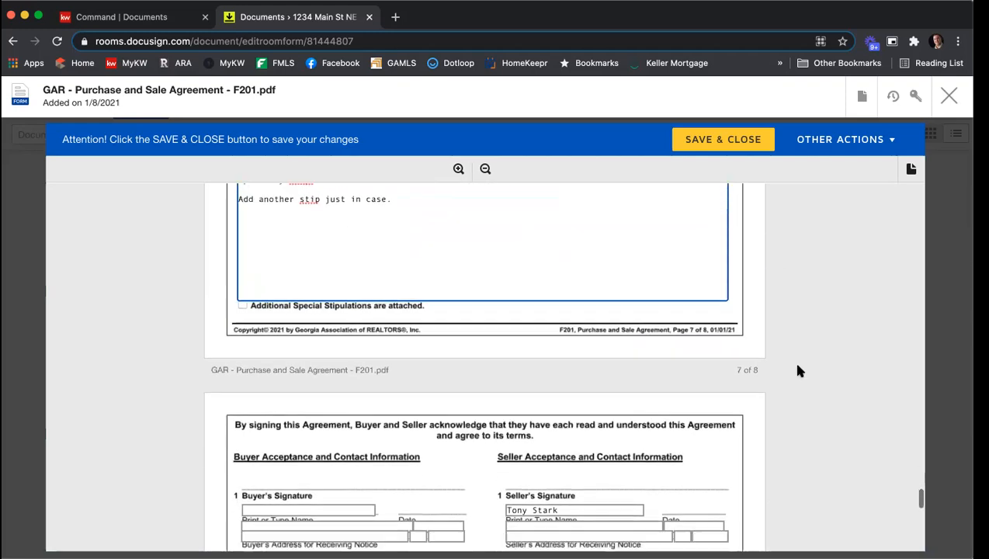
scroll(799, 371, down, 3)
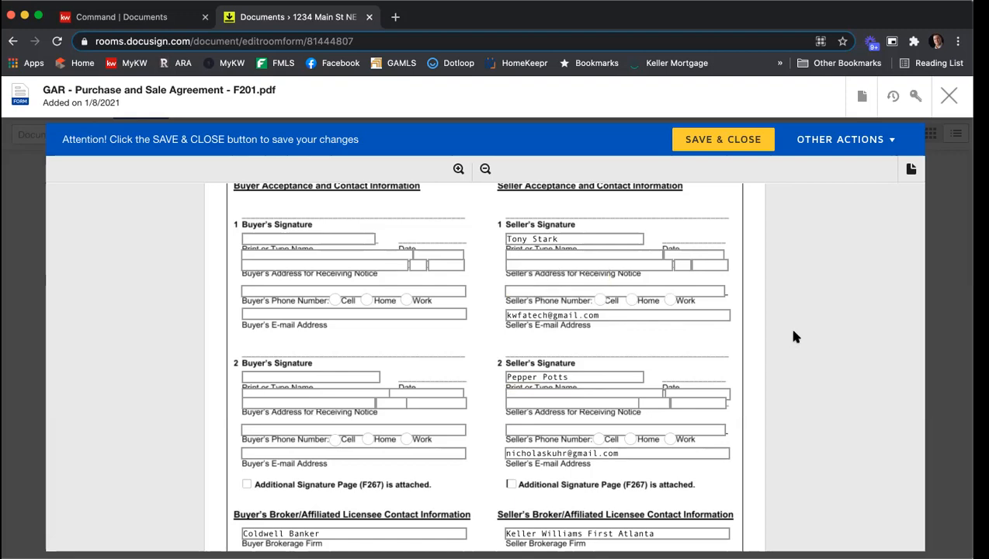
scroll(799, 314, down, 5)
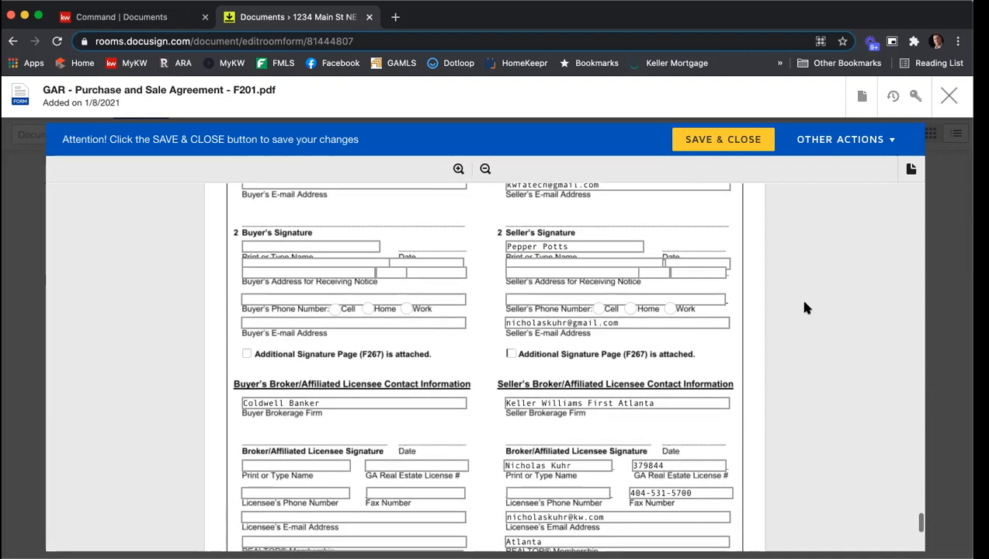
scroll(804, 308, down, 3)
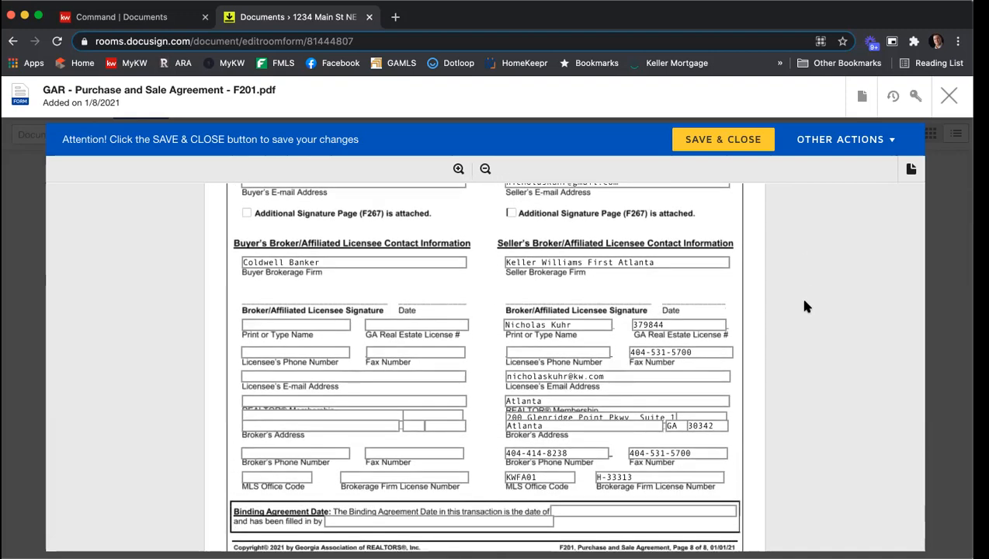
click(594, 353)
text(-)
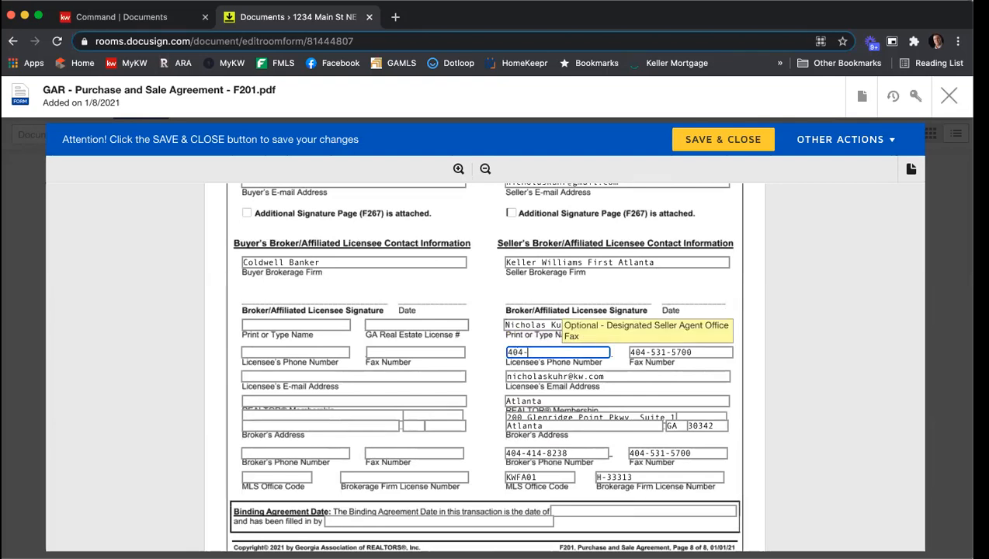
text(414-8238)
click(812, 394)
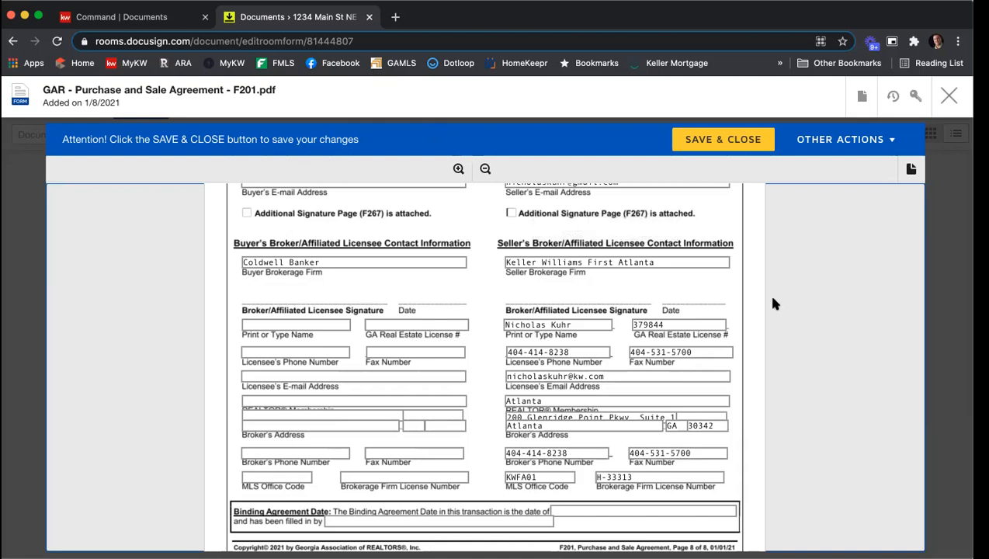
Save and close the Purchase and Sale Agreement form
scroll(772, 305, down, 2)
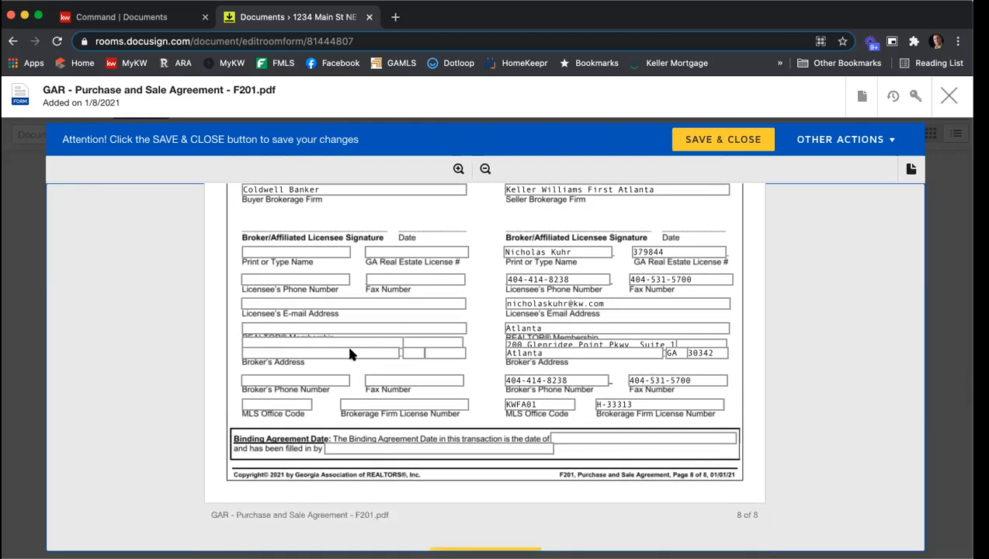
scroll(697, 400, down, 2)
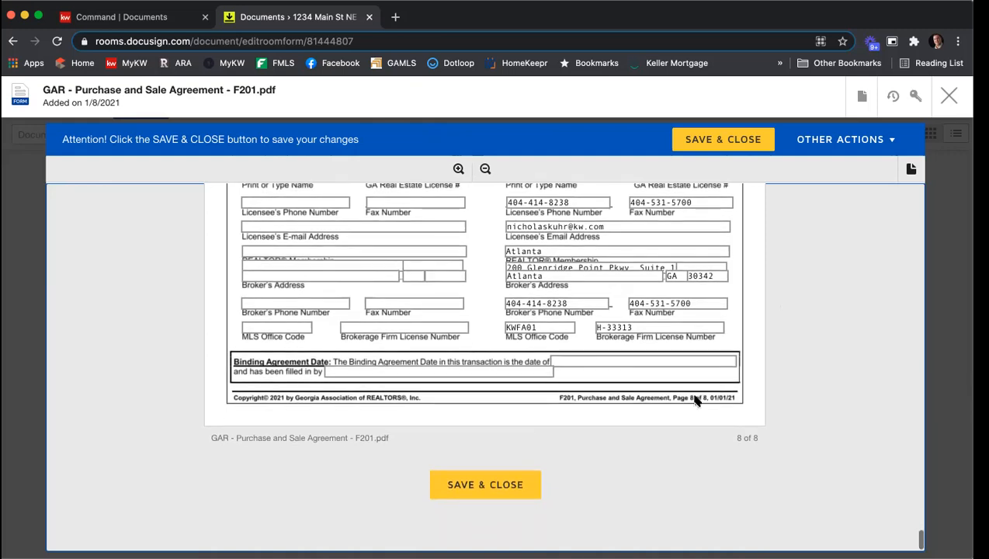
click(466, 483)
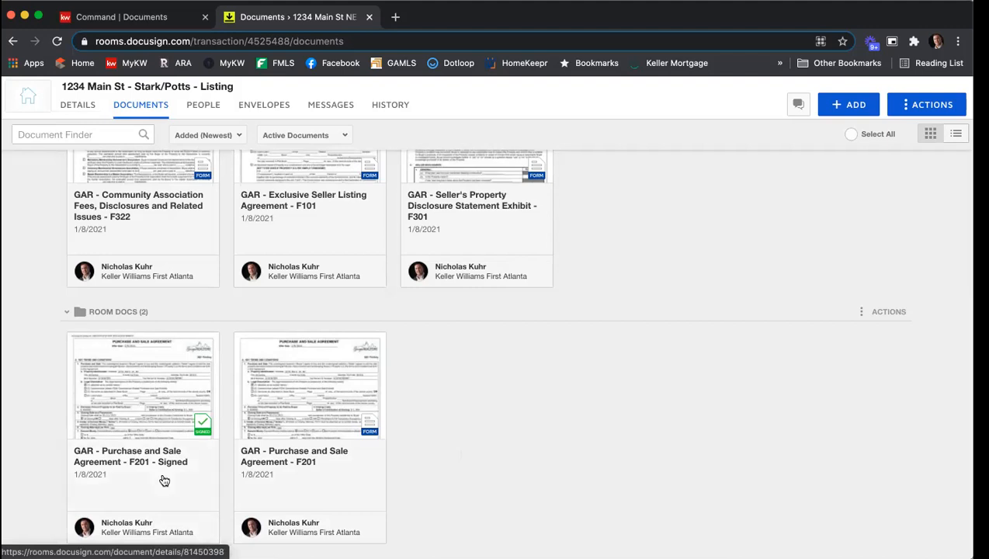
Archive the signed Purchase and Sale Agreement document from the room docs folder
click(75, 341)
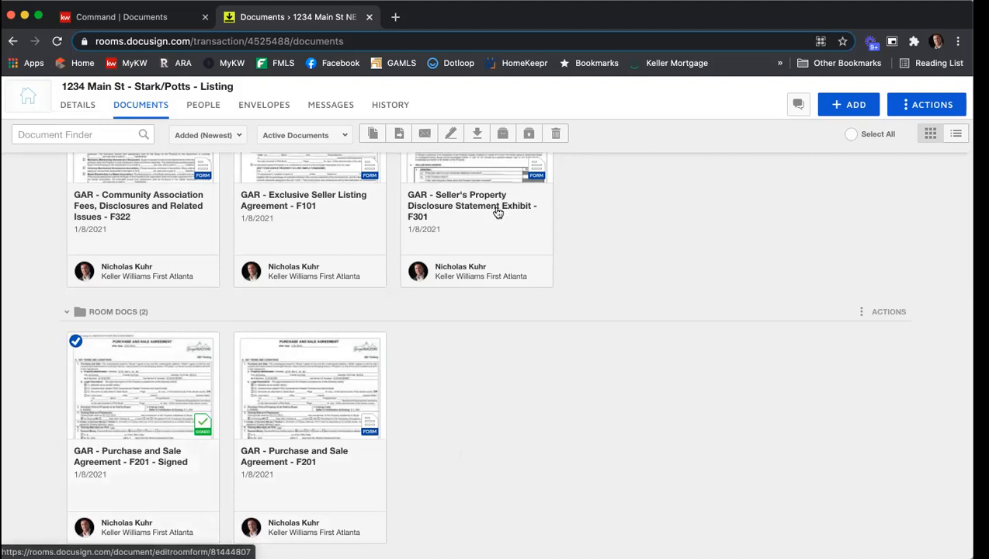
click(503, 140)
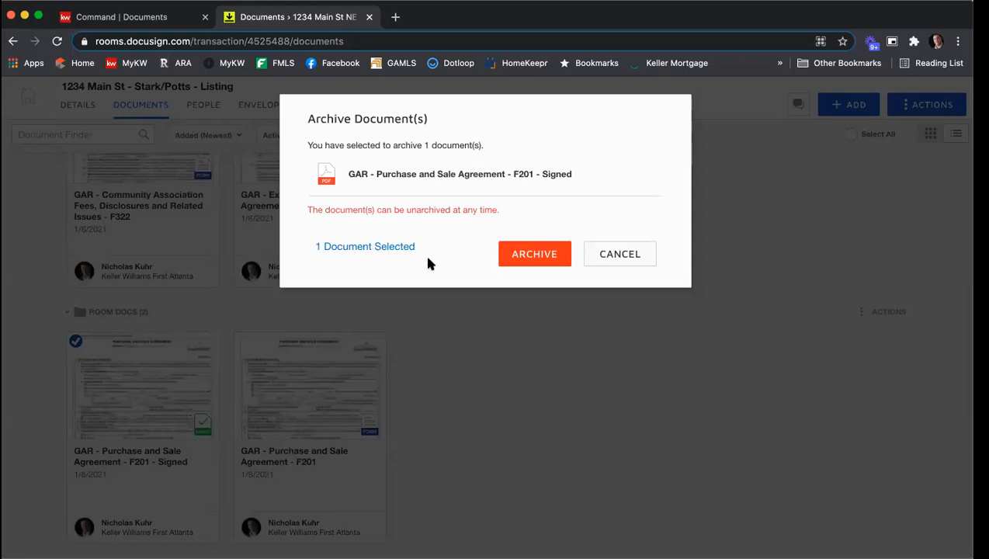
click(512, 258)
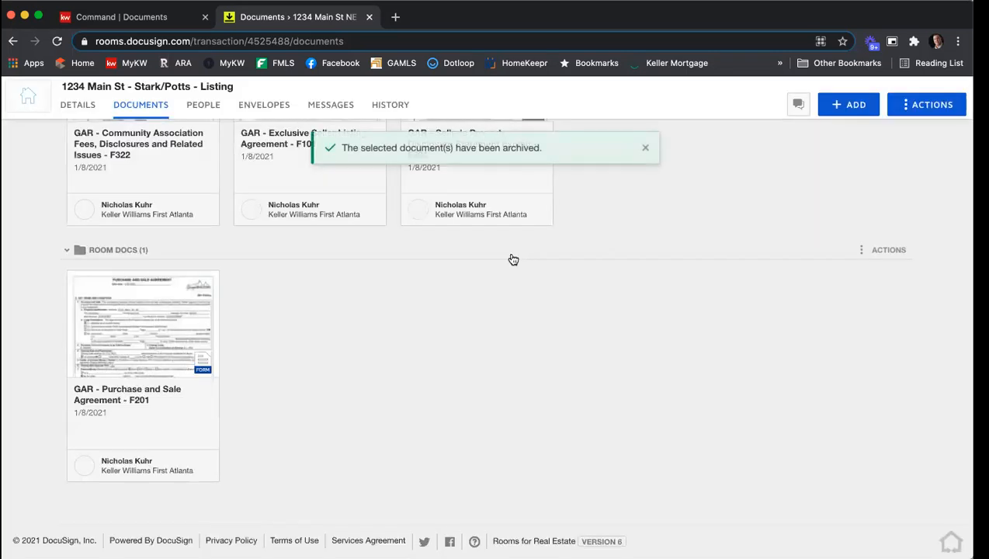
click(513, 259)
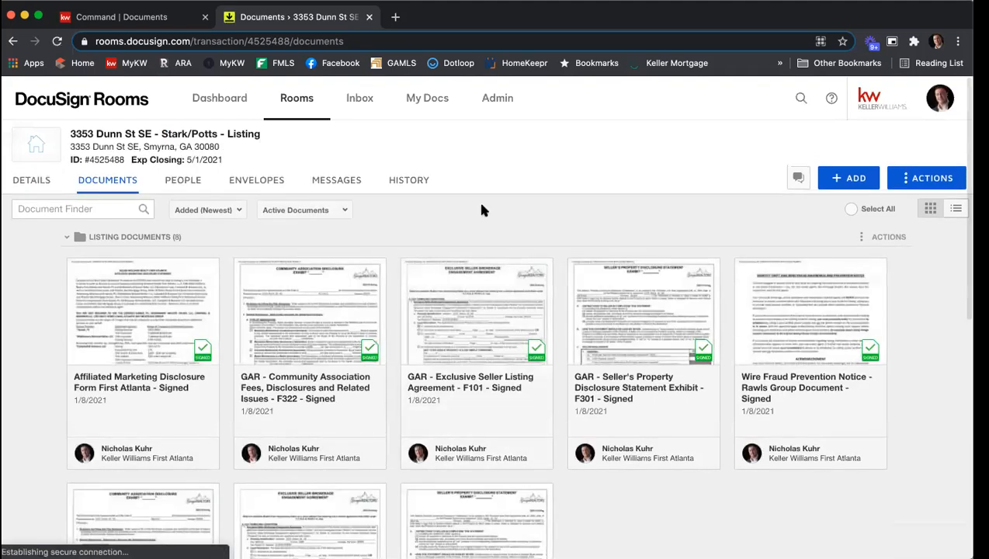
Select the unsigned Purchase and Sale Agreement - F201 and start a new envelope from it
scroll(482, 203, down, 5)
scroll(485, 209, down, 3)
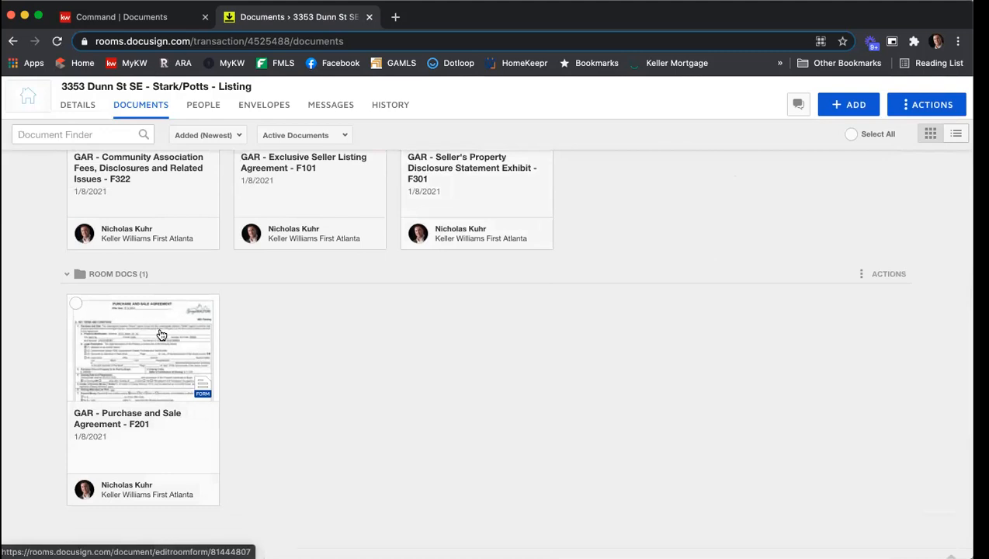
click(75, 303)
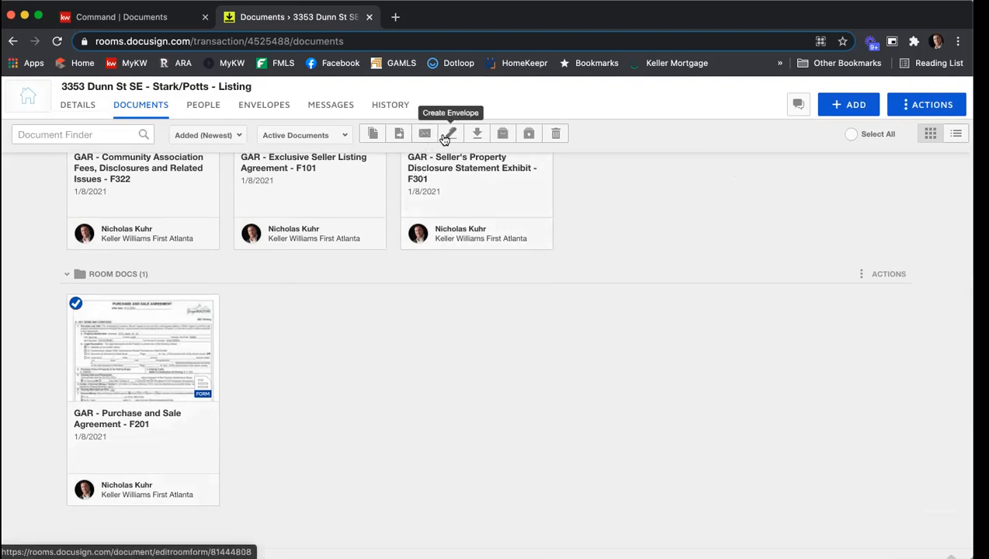
click(452, 135)
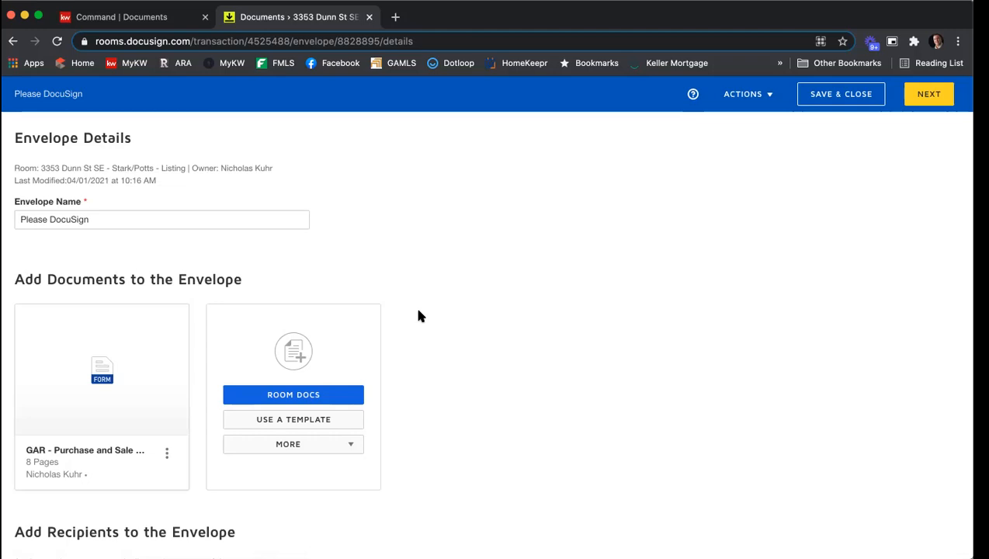
click(271, 399)
scroll(415, 335, down, 5)
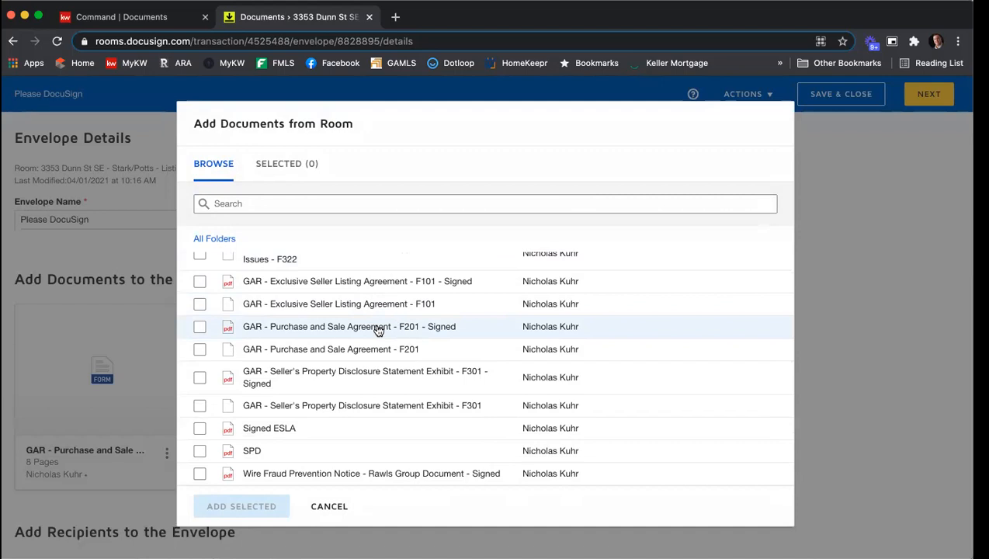
click(330, 506)
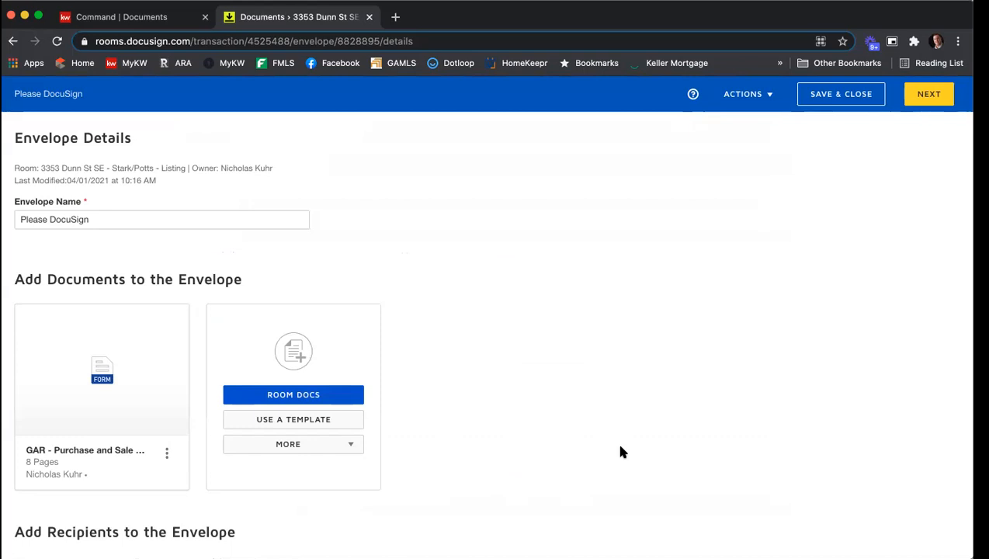
Add pre-tagged role recipients to the envelope, assigning the two sellers to Seller One and Seller Two along with the Listing Agent
scroll(538, 313, down, 5)
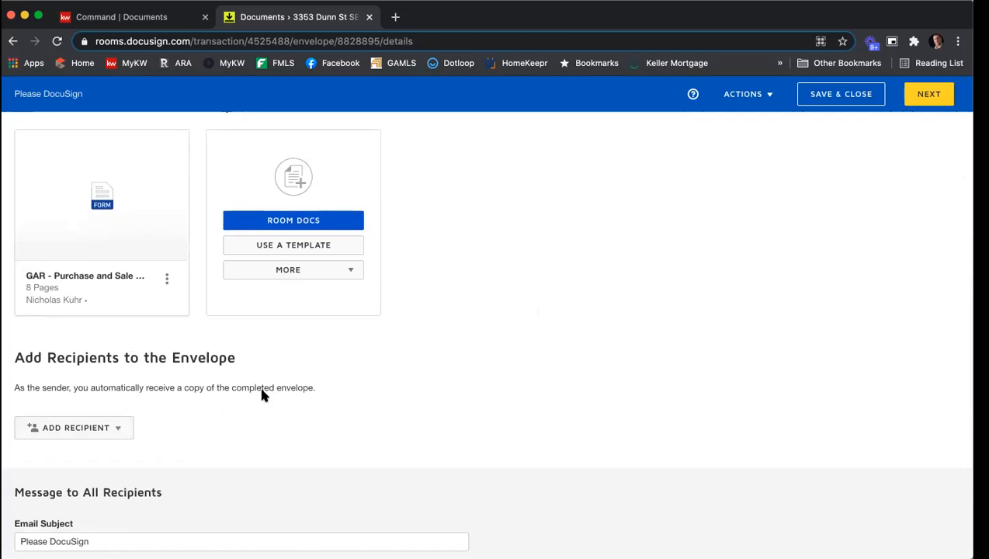
scroll(117, 302, down, 3)
click(122, 323)
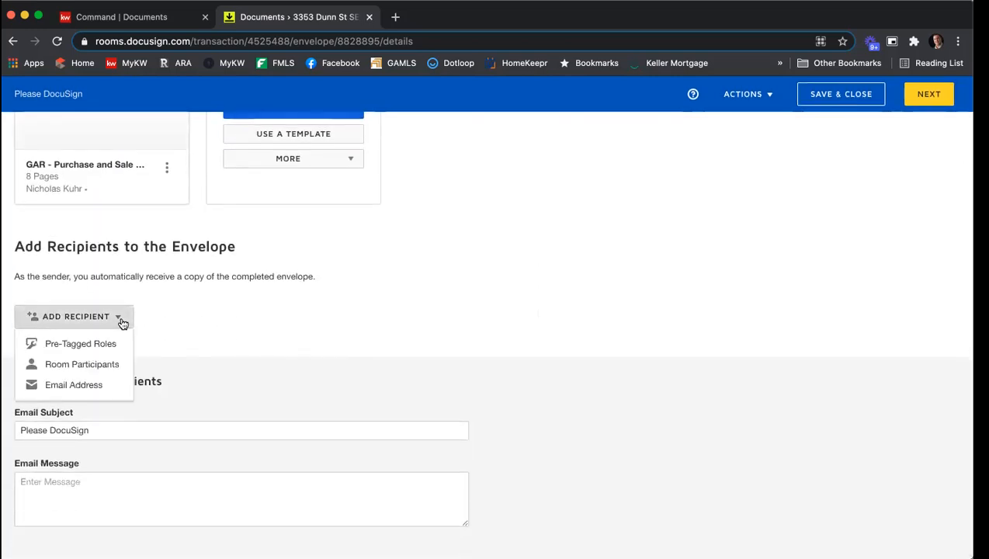
click(113, 343)
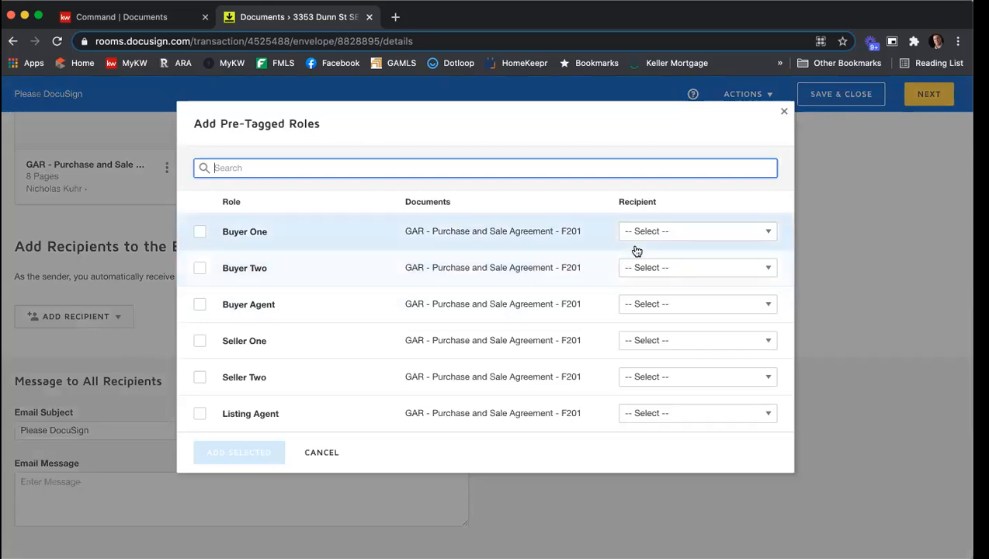
click(669, 344)
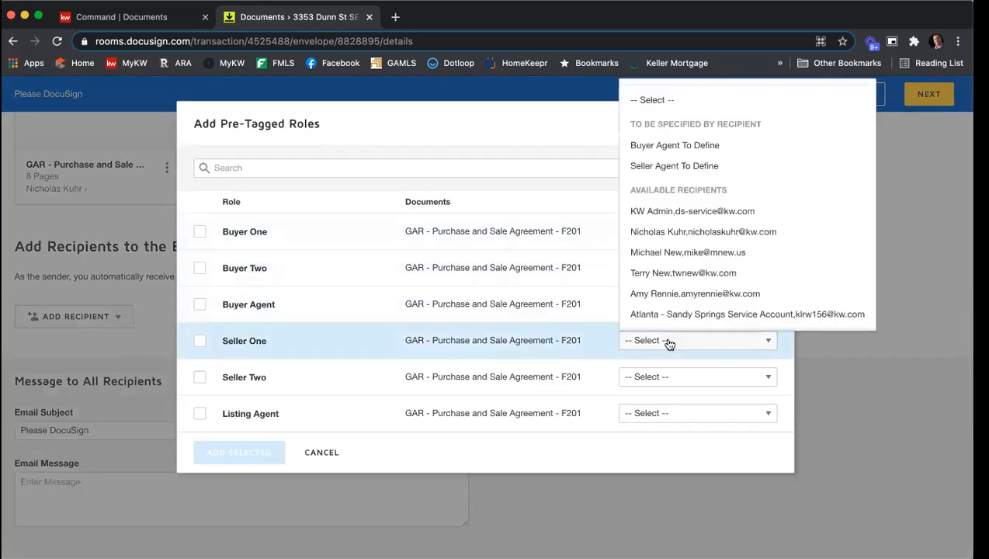
scroll(695, 232, down, 2)
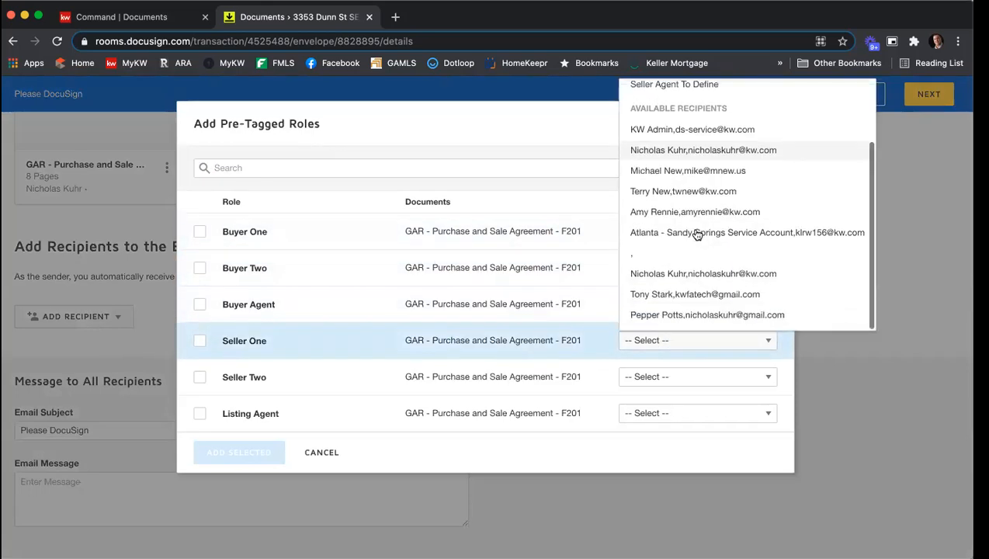
click(683, 299)
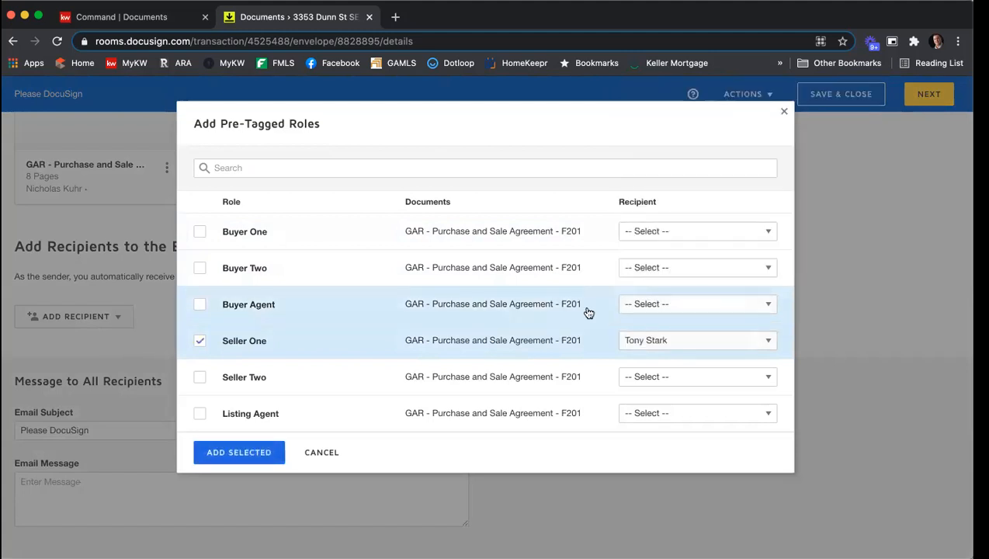
click(702, 380)
scroll(688, 287, down, 2)
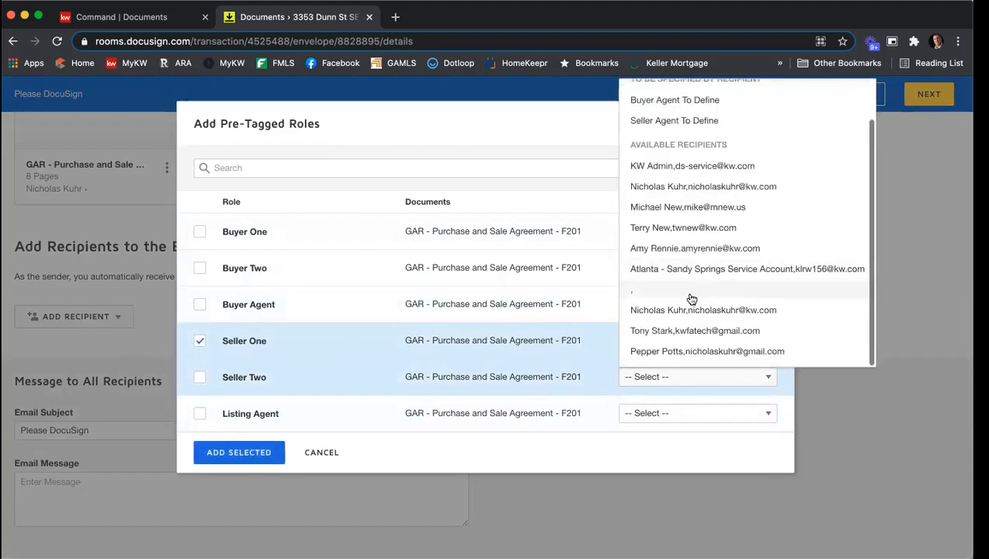
click(689, 350)
click(697, 423)
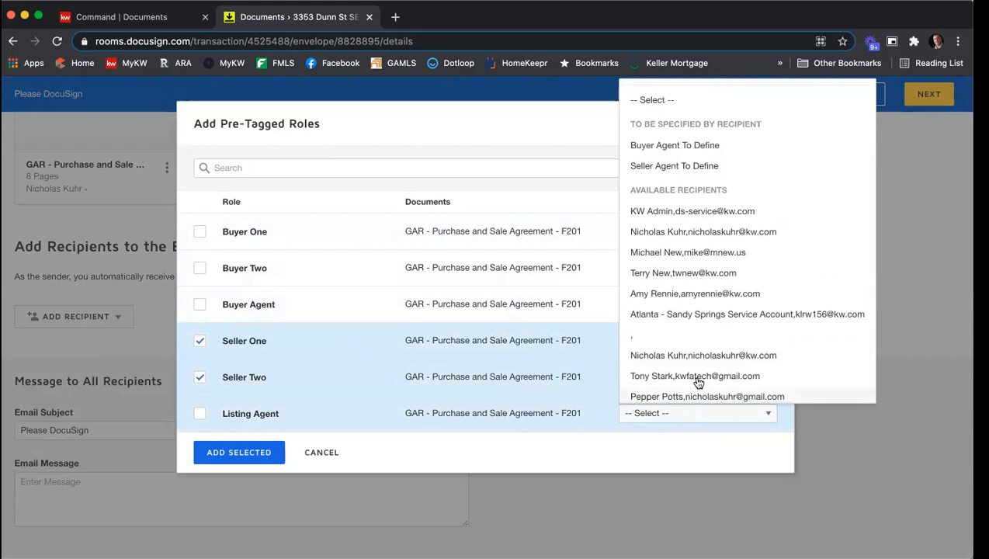
click(275, 452)
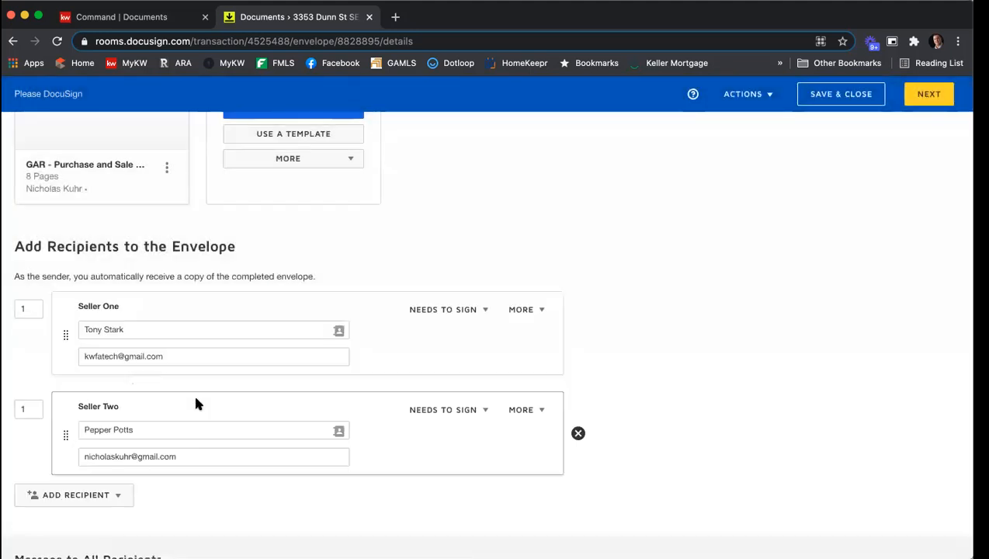
Enter "Please sign." as the email message and continue to placing fields
scroll(396, 357, down, 5)
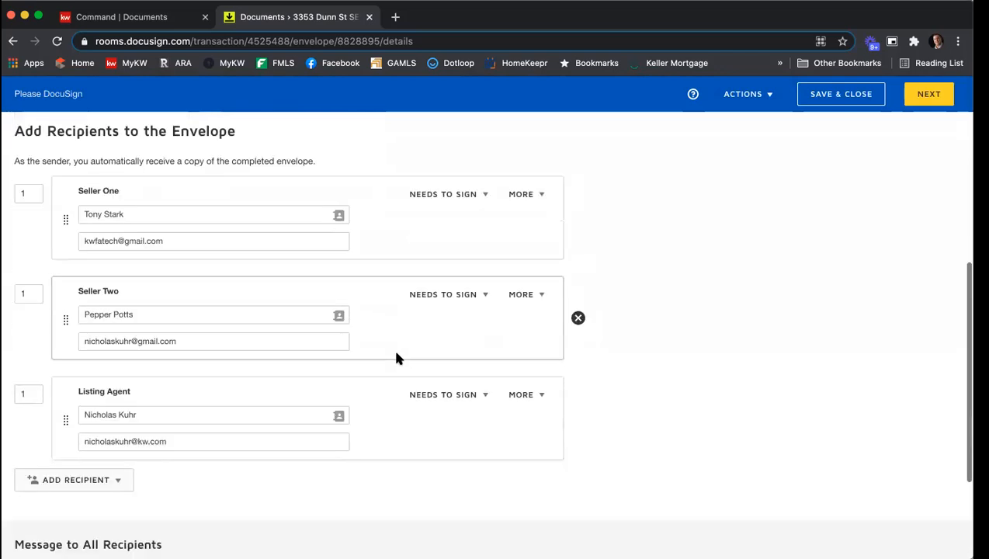
click(117, 487)
text(Please sign.)
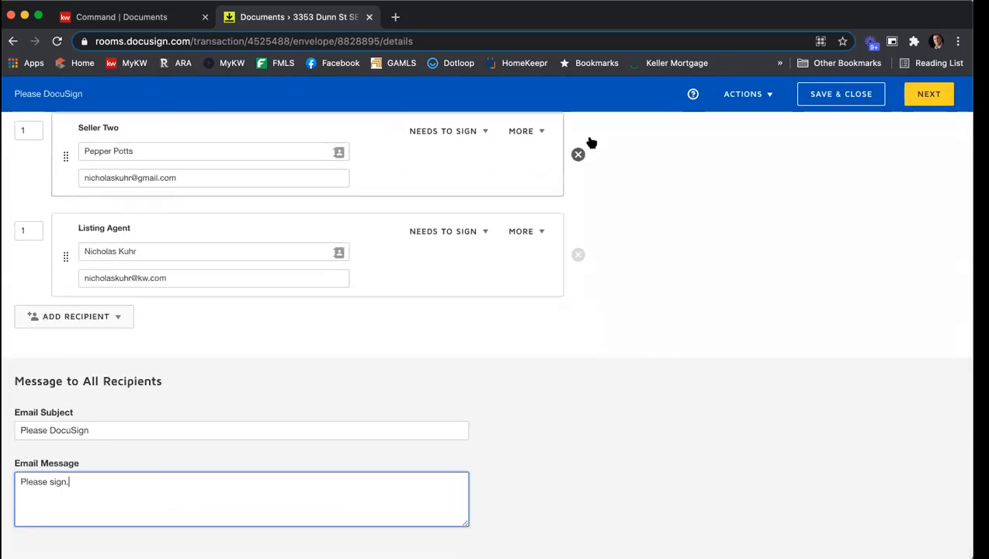
click(928, 99)
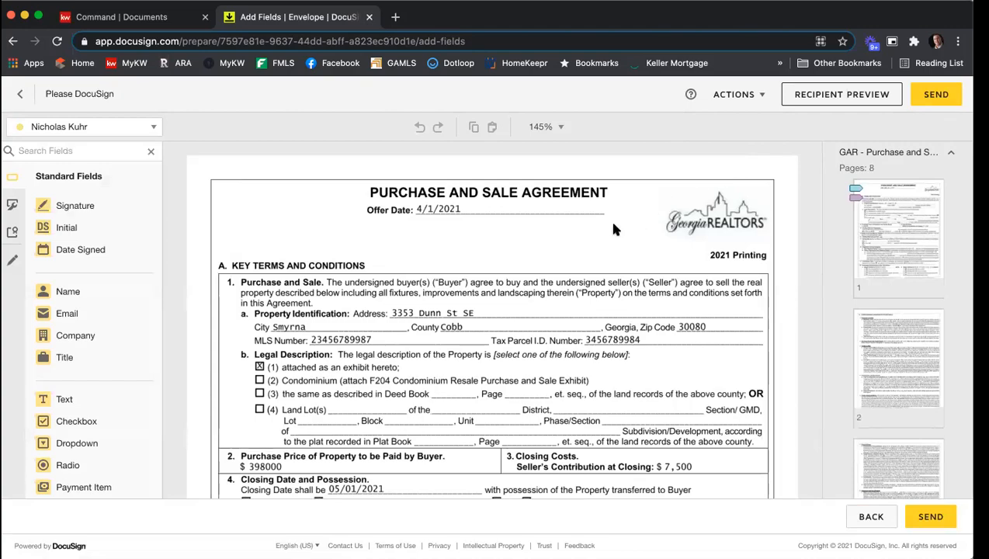
Scroll through the agreement to review its filled-in fields and recipient signature tags
scroll(614, 228, down, 5)
scroll(613, 229, down, 12)
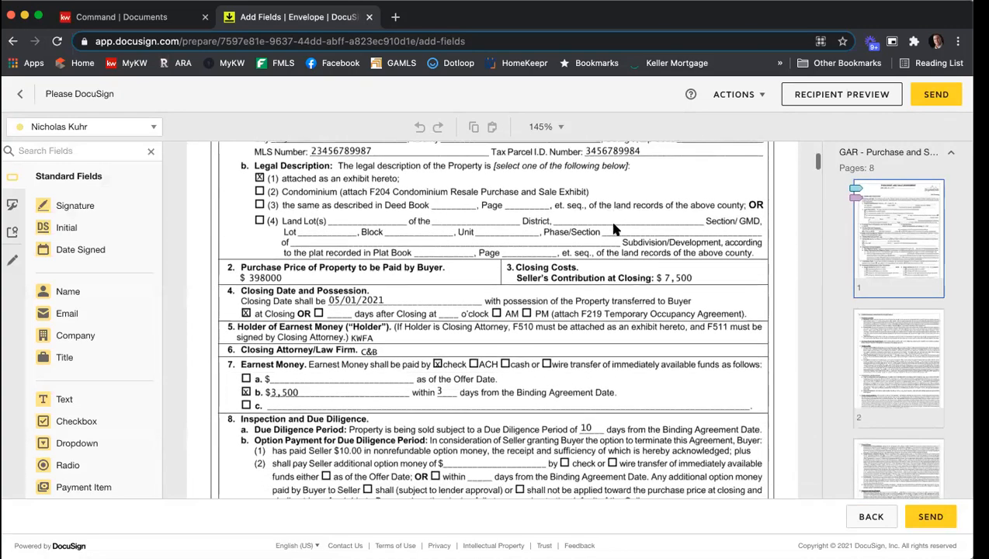
scroll(559, 231, down, 20)
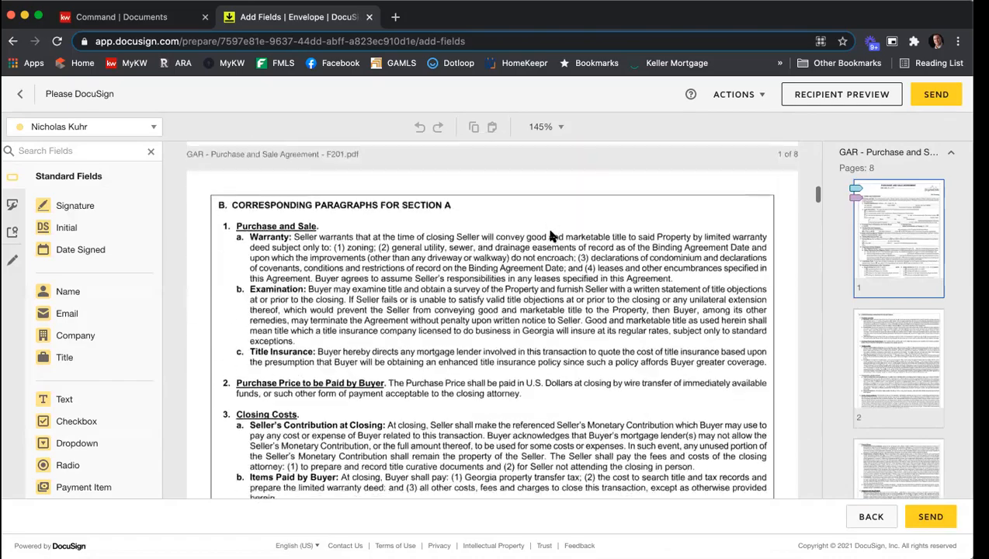
scroll(524, 235, down, 20)
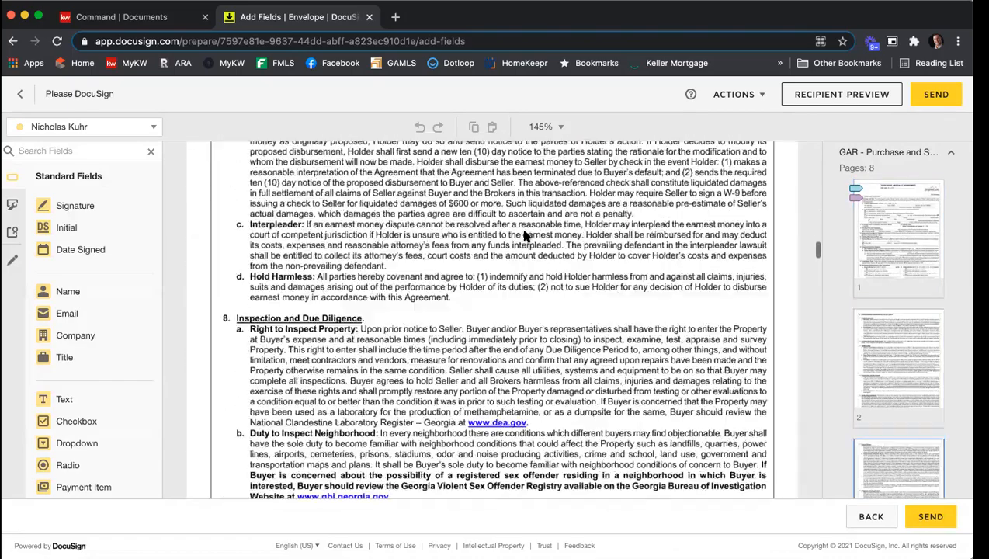
scroll(524, 235, down, 20)
scroll(524, 235, down, 20)
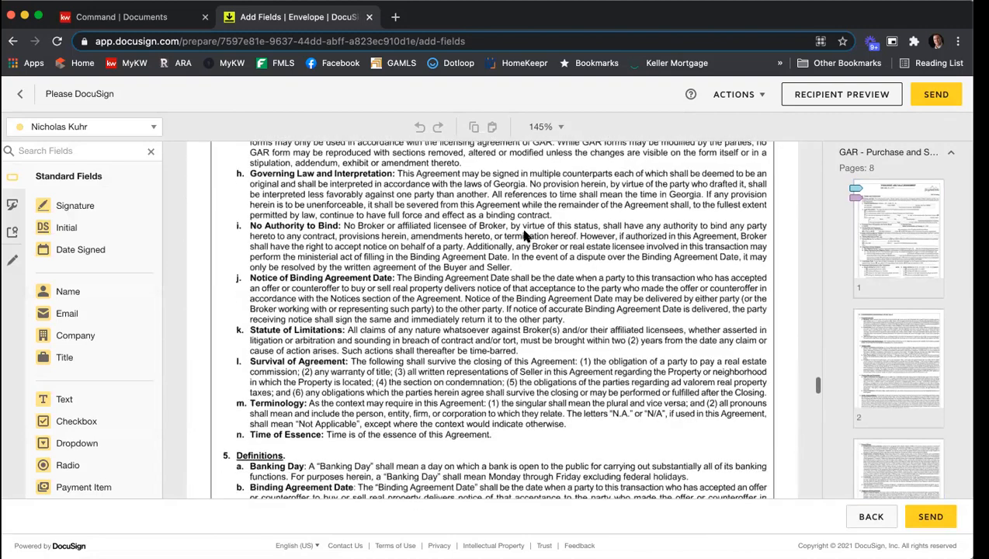
scroll(524, 235, down, 10)
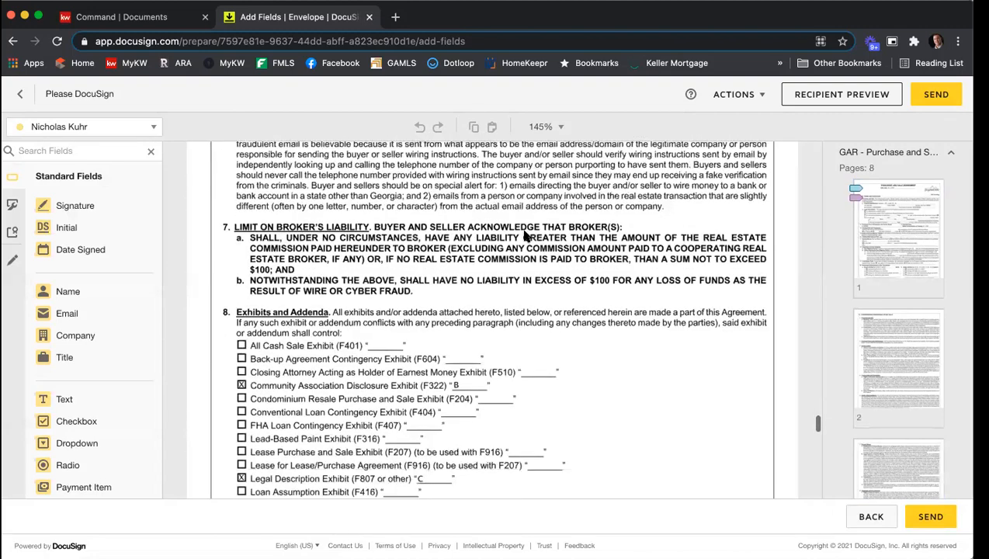
scroll(524, 235, down, 3)
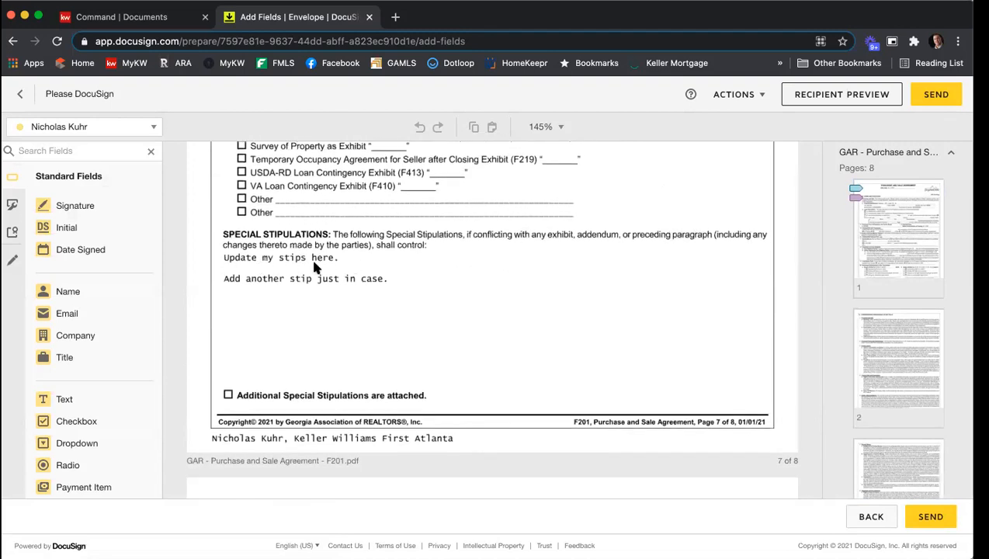
scroll(535, 268, down, 10)
scroll(535, 268, down, 6)
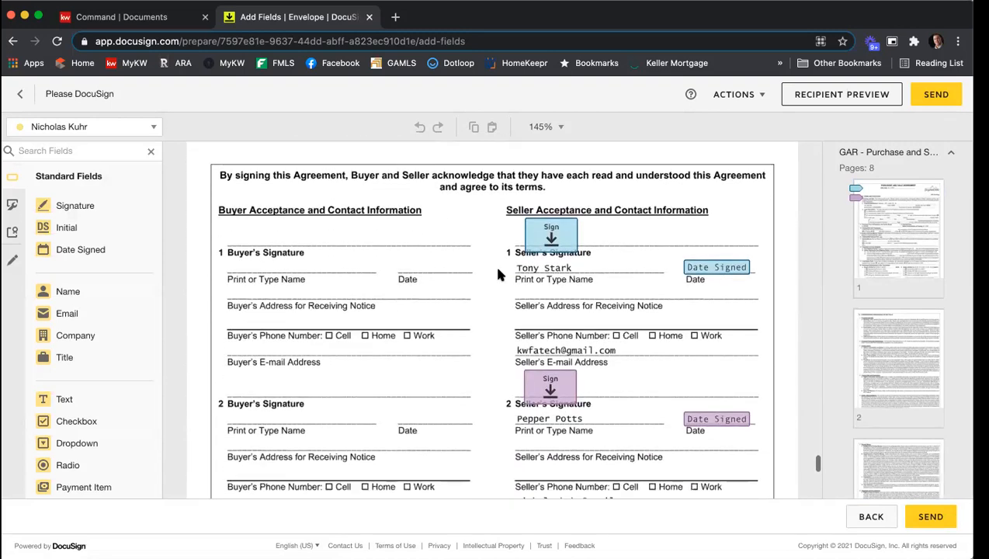
scroll(497, 303, down, 4)
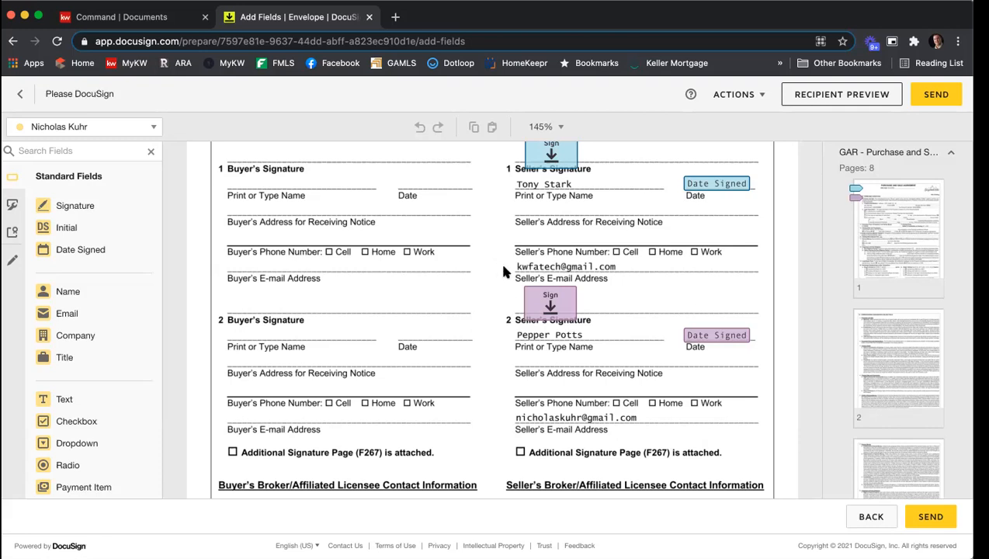
Draw a pre-fill line across the first seller's e-mail address in the seller contact section
click(12, 262)
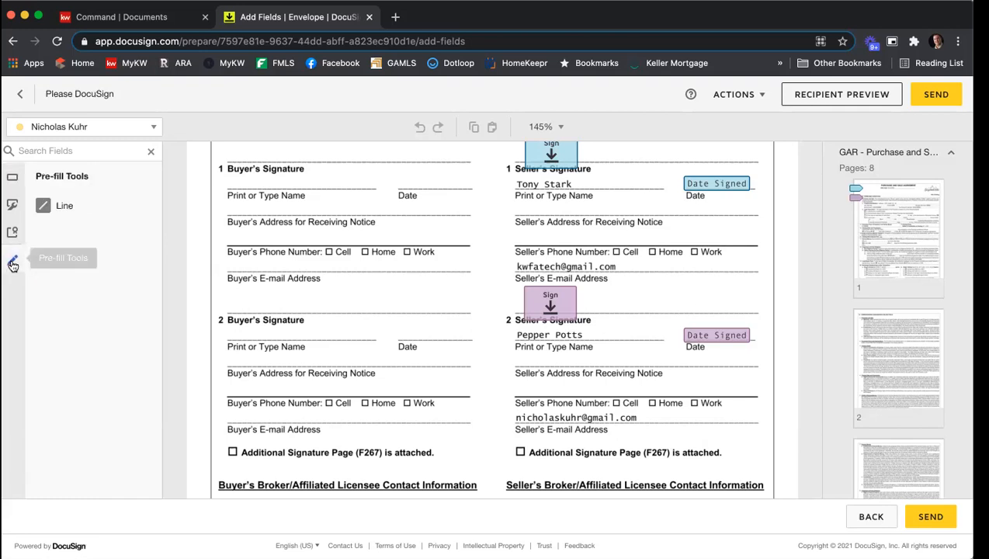
click(59, 206)
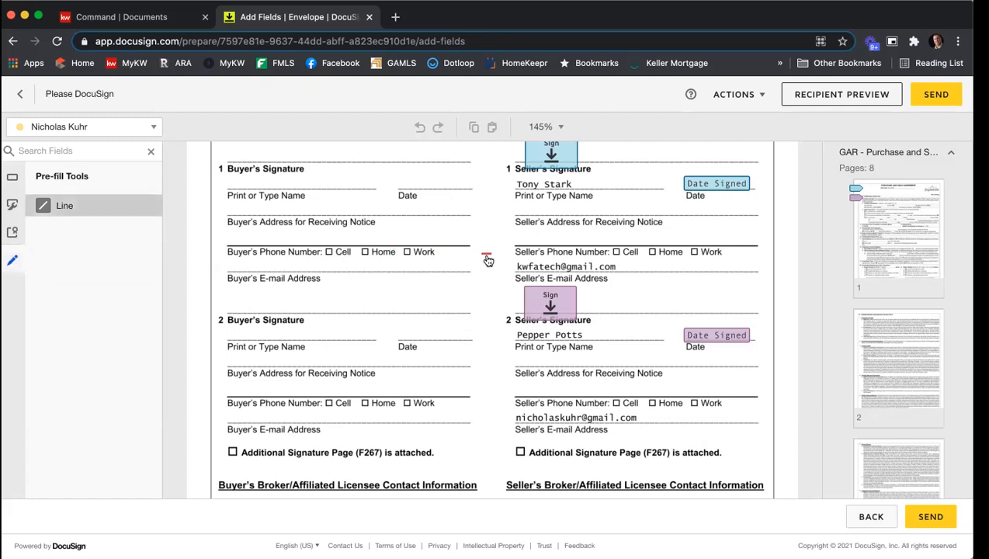
drag(511, 264, 642, 266)
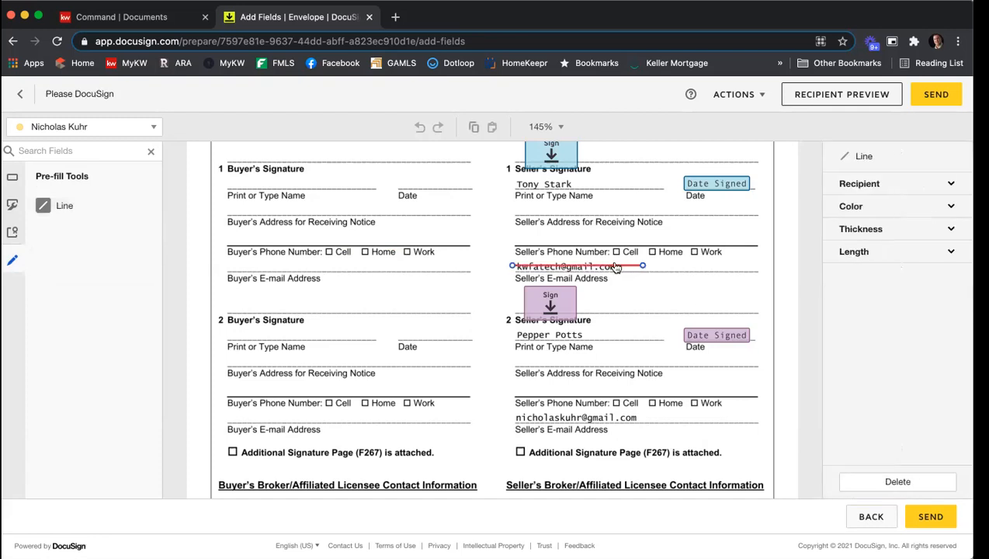
Set the line's color to black and its thickness to the maximum, positioning it over the e-mail address
click(895, 210)
click(862, 225)
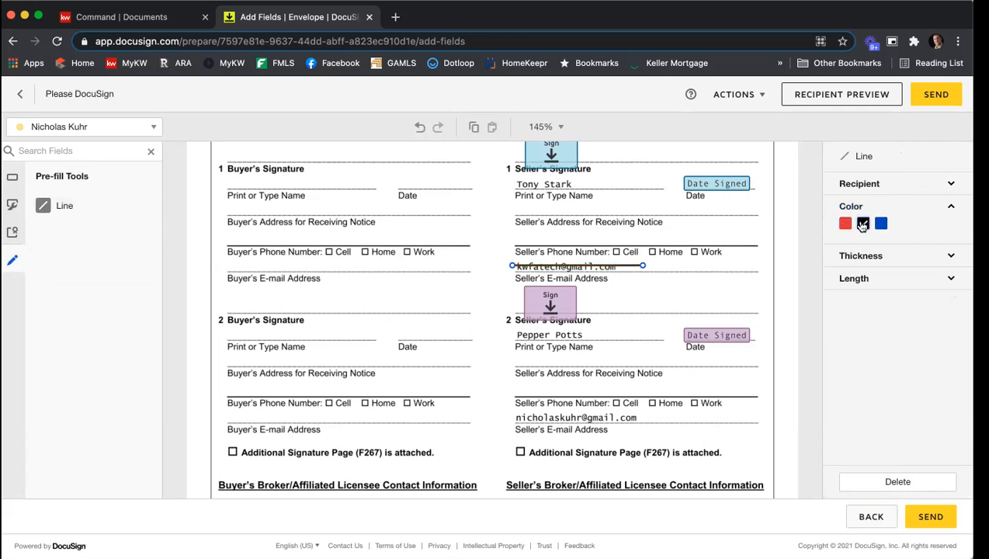
click(848, 257)
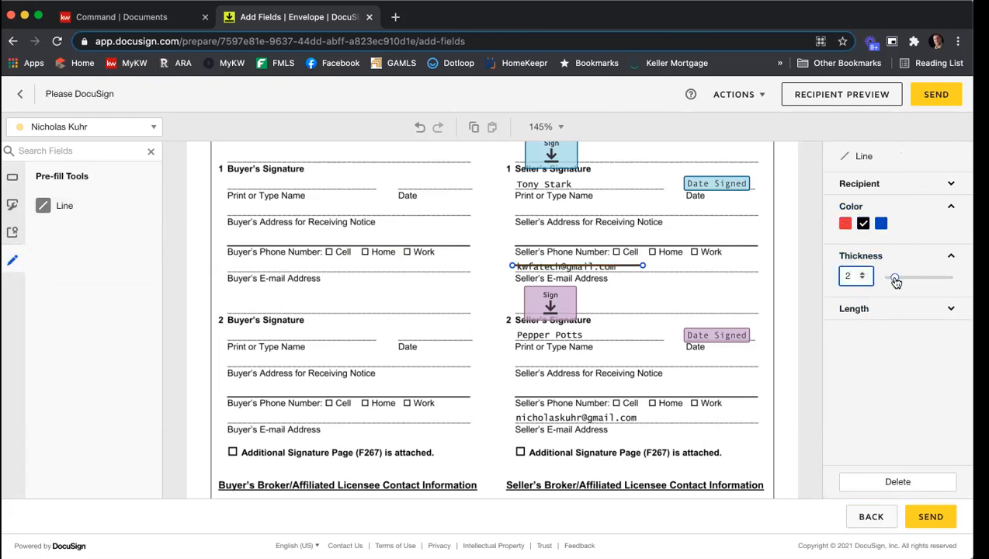
drag(895, 278, 949, 277)
drag(575, 267, 576, 270)
click(730, 287)
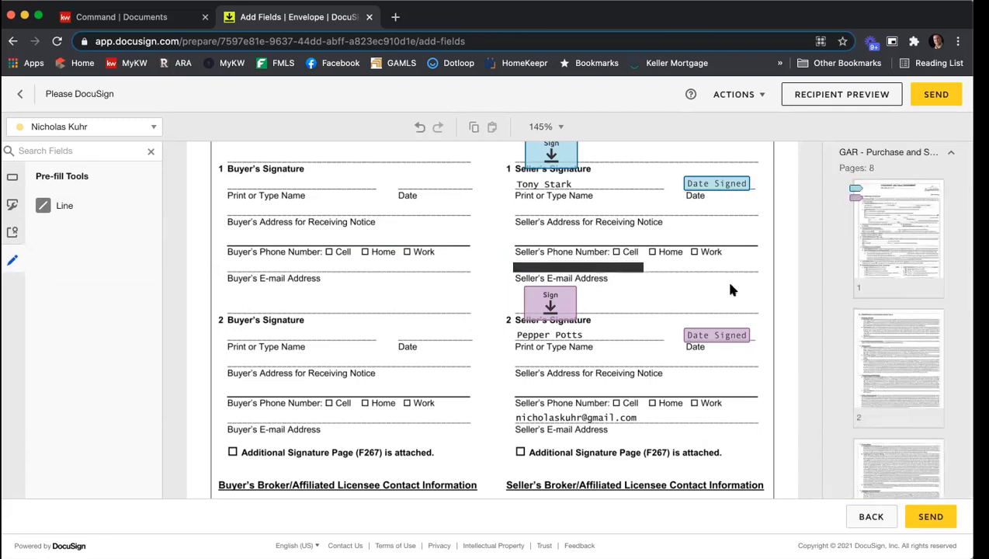
Copy the black line and paste a second one over the second seller's e-mail address
right_click(570, 268)
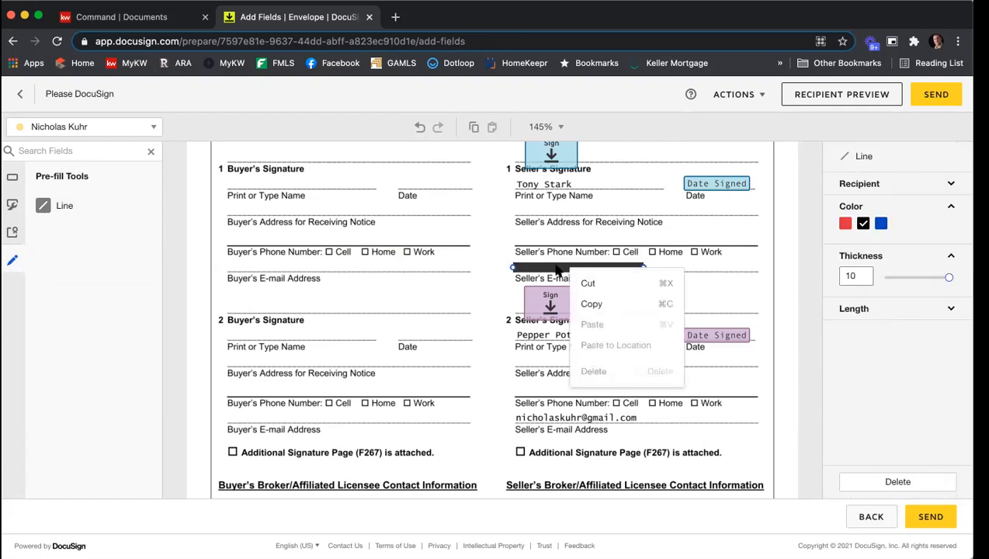
click(608, 305)
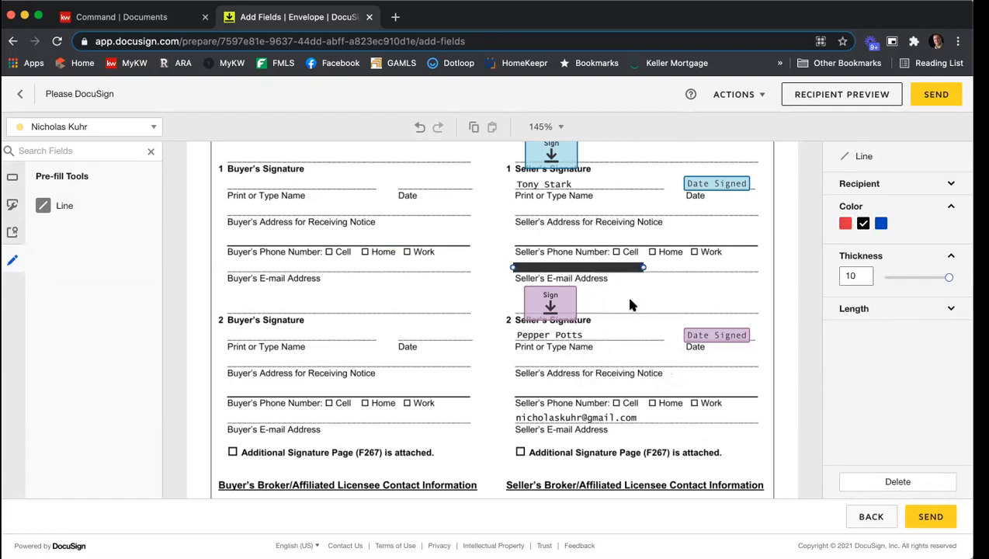
right_click(630, 303)
click(666, 405)
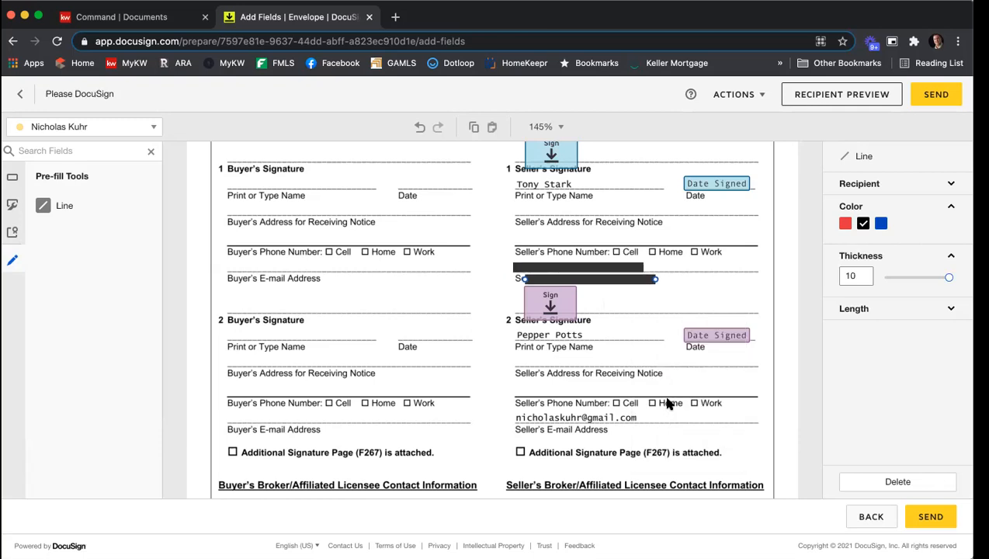
drag(618, 291, 609, 424)
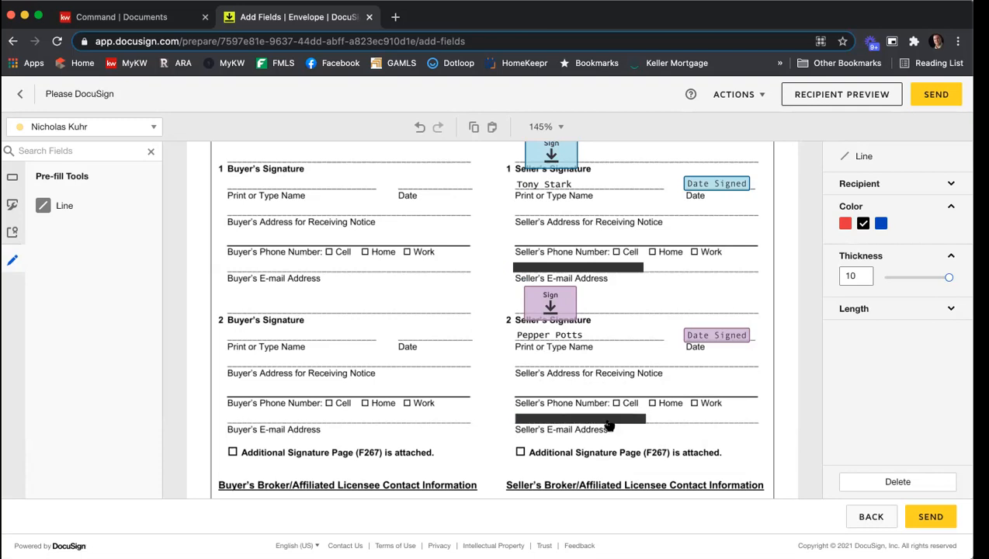
click(622, 374)
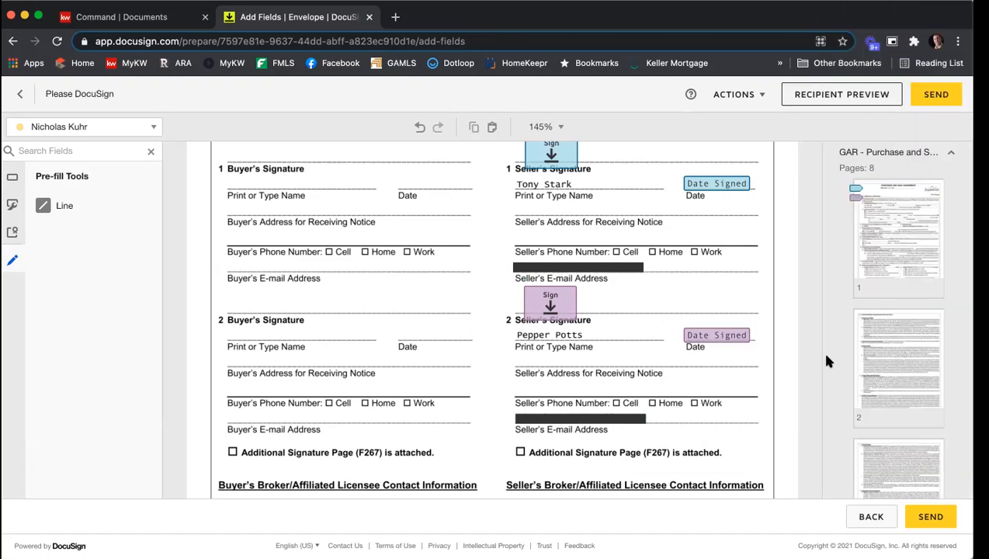
Send the envelope
click(923, 98)
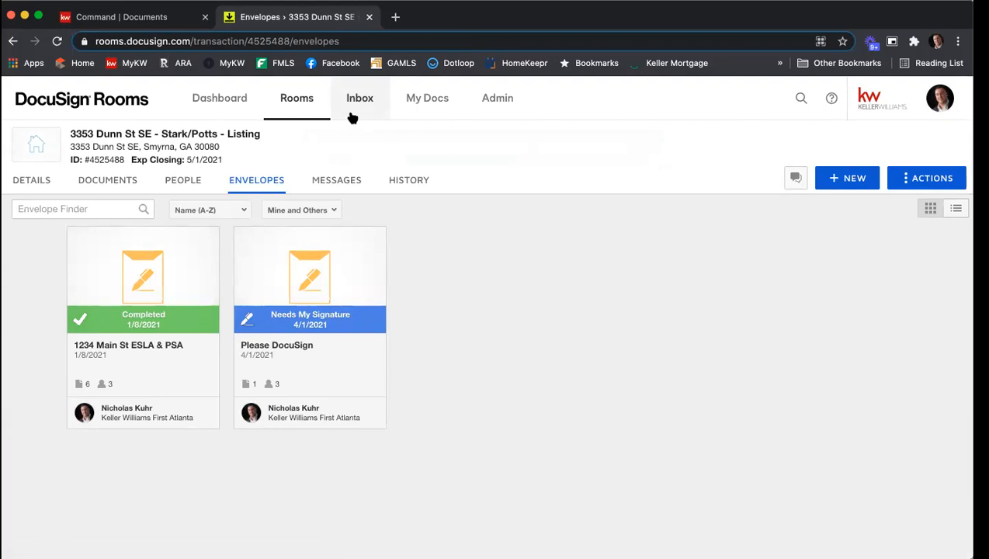
Open the room's documents and select the five signed listing documents
click(91, 180)
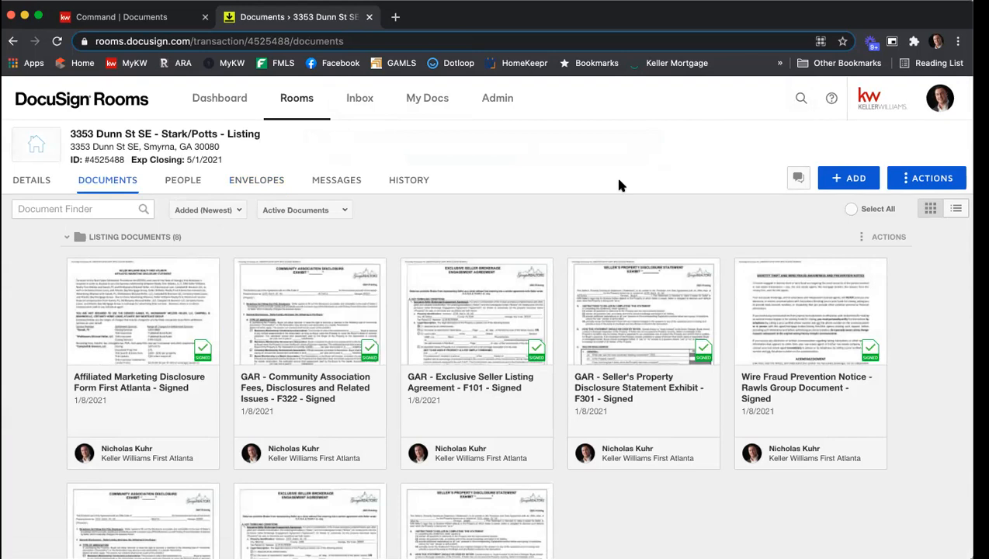
scroll(619, 184, down, 5)
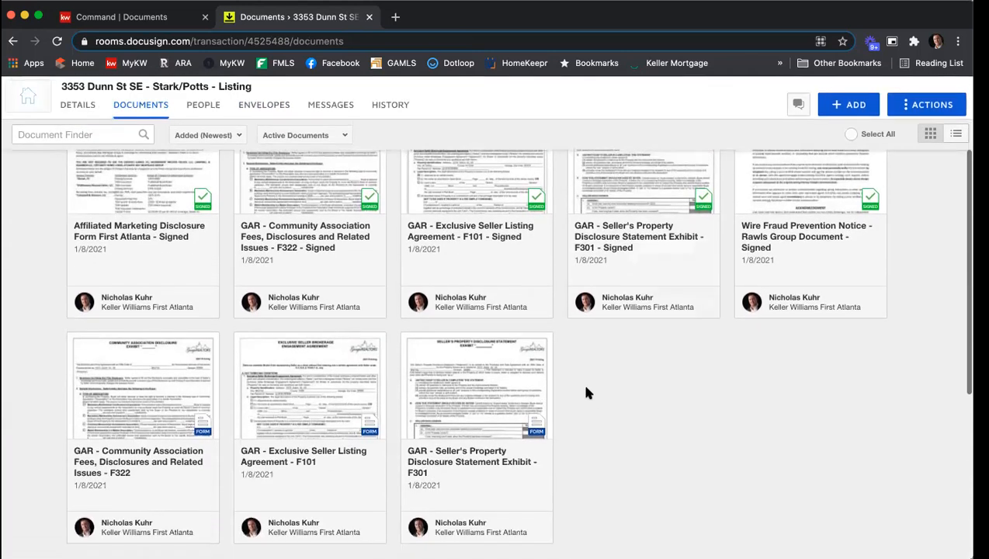
scroll(608, 392, down, 6)
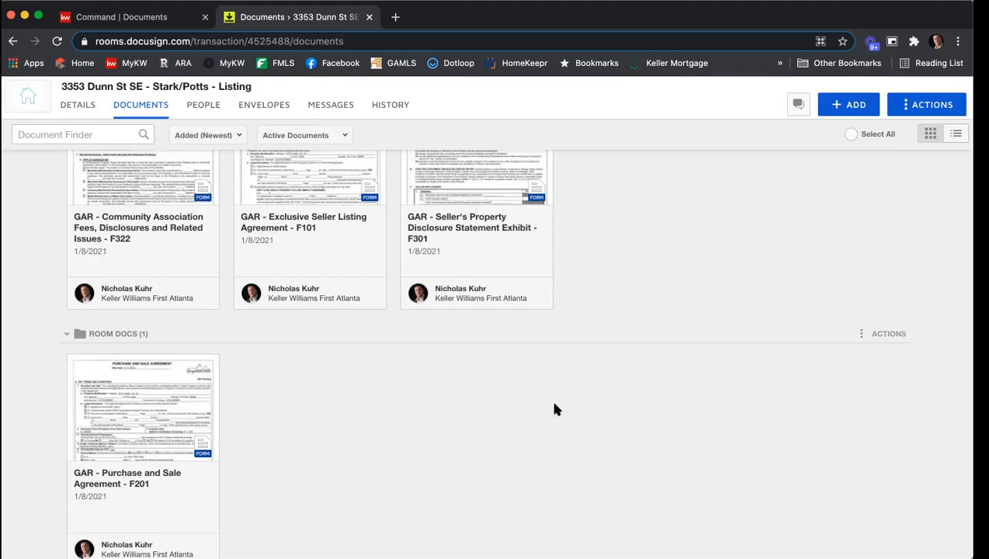
scroll(569, 402, up, 2)
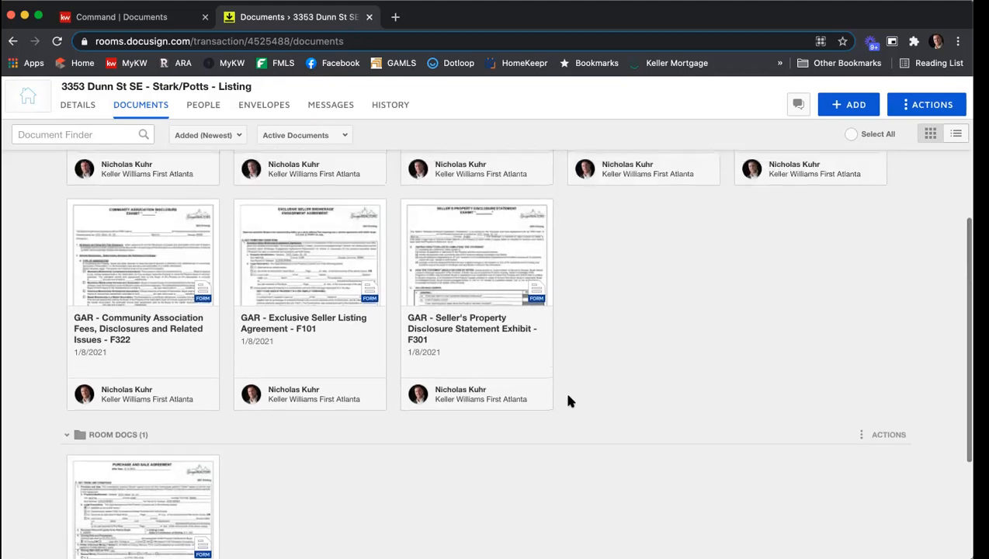
scroll(568, 401, up, 5)
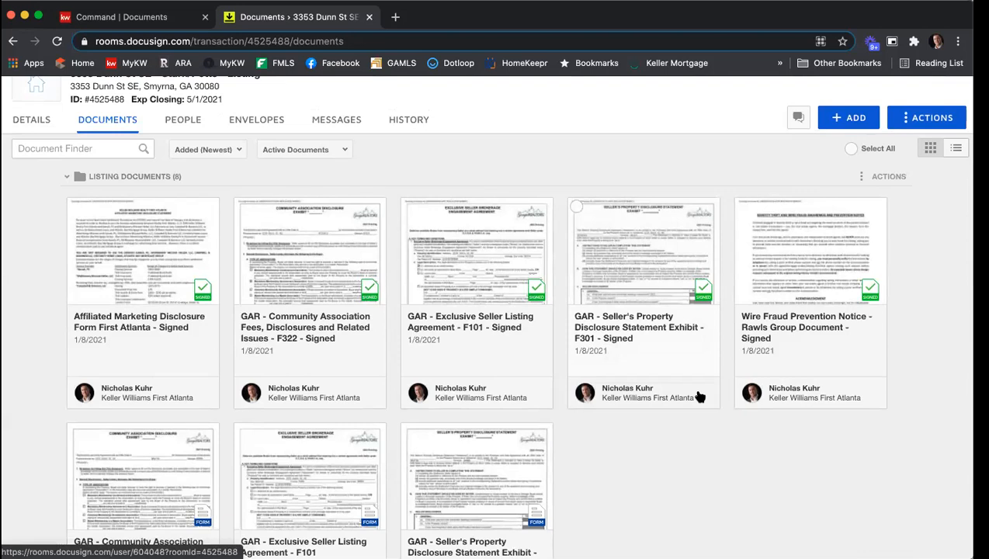
scroll(698, 395, up, 2)
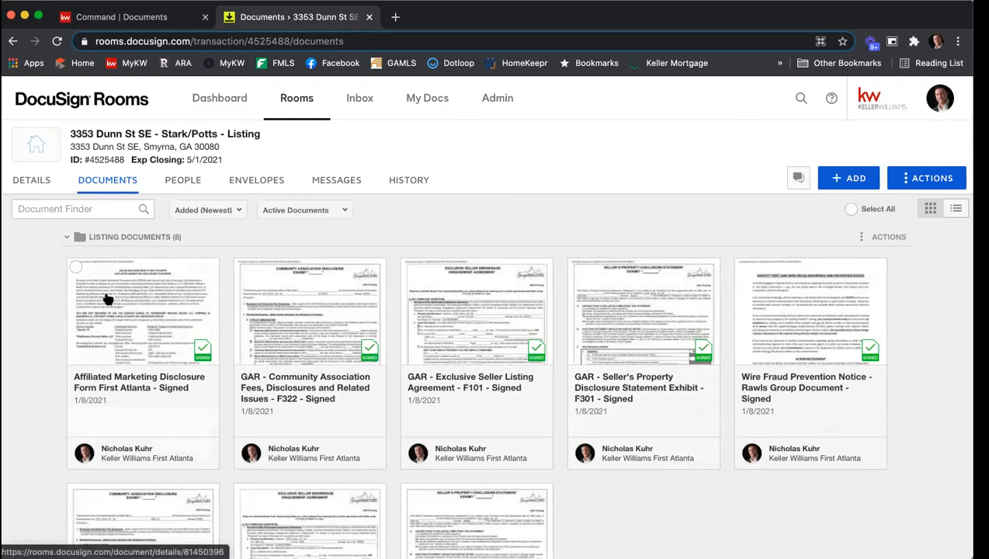
click(75, 268)
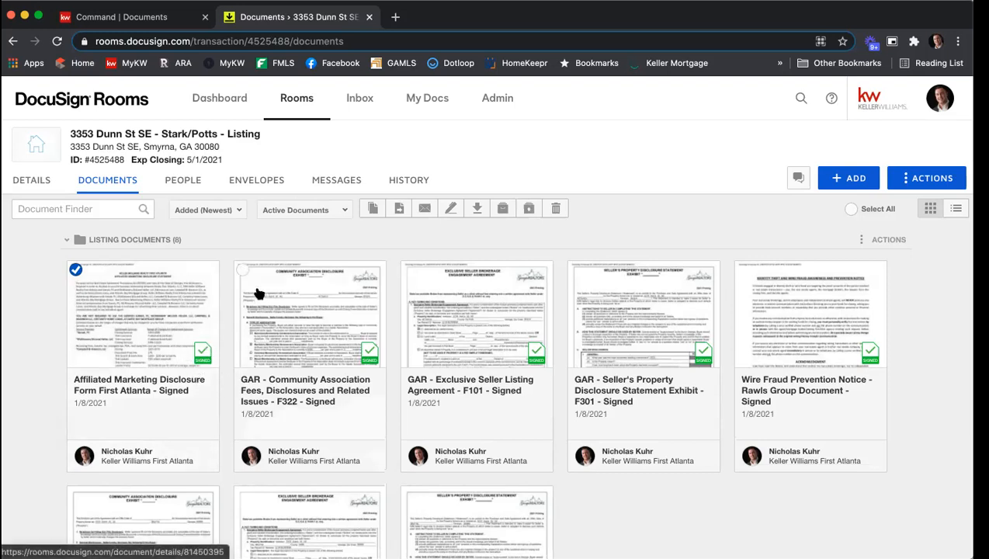
click(243, 269)
click(407, 269)
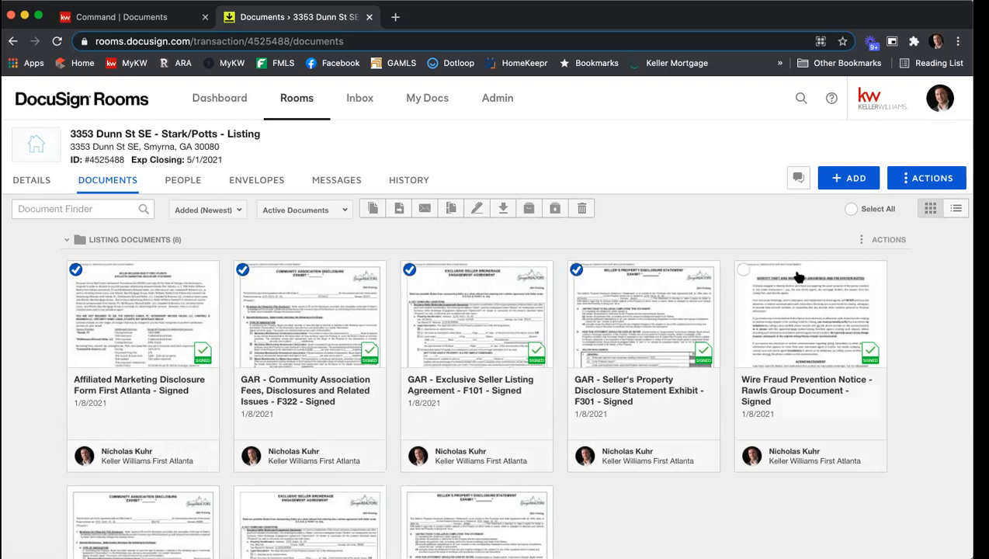
click(743, 270)
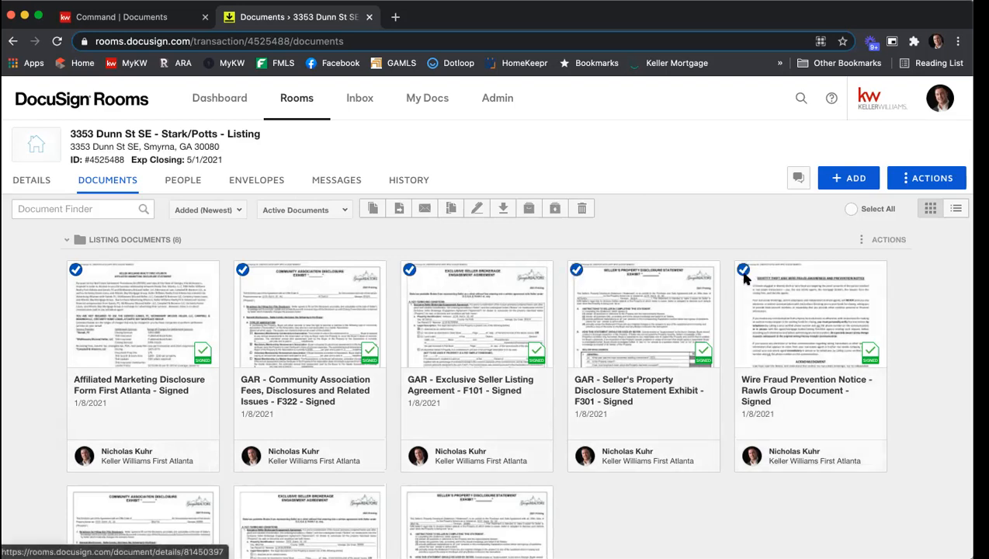
click(451, 209)
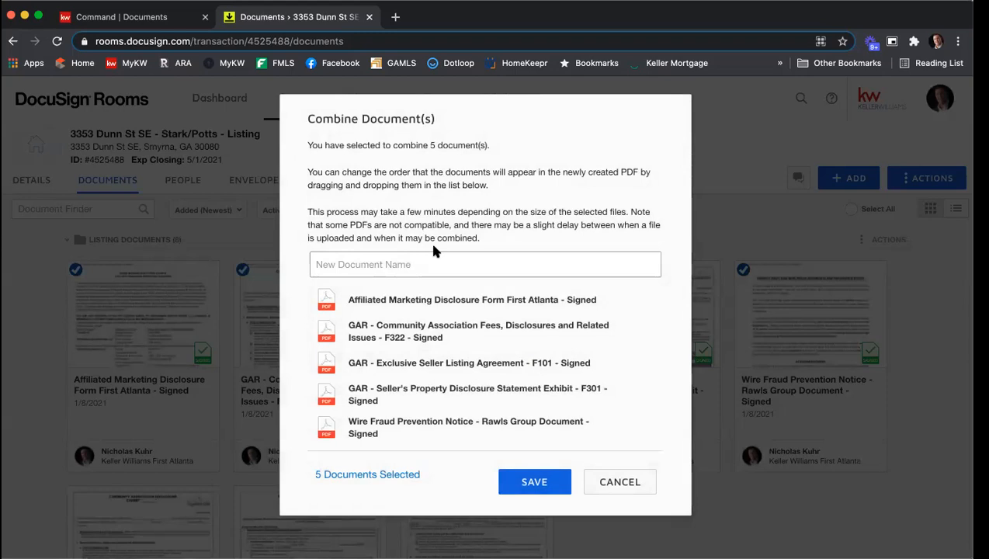
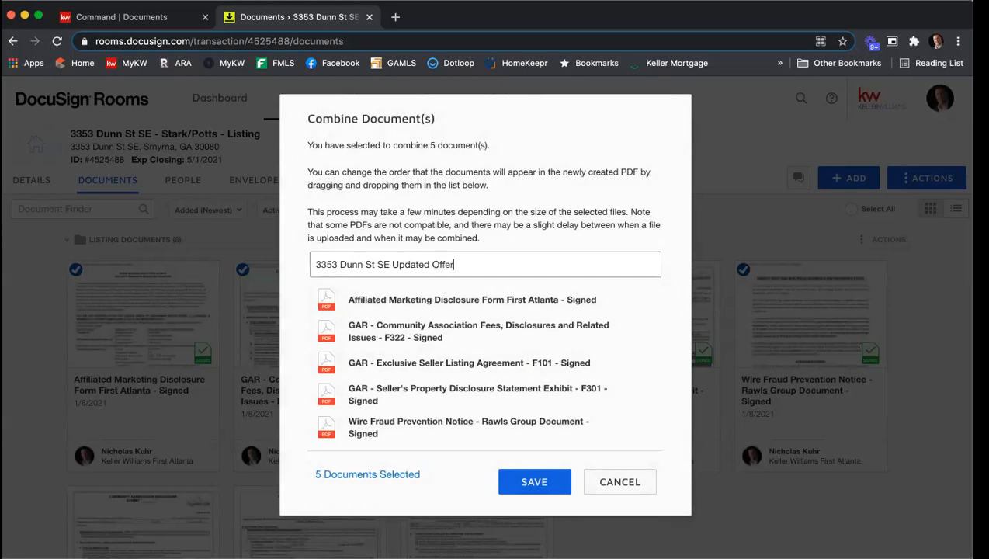
text( 040)
key(BackSpace)
text(1)
key(BackSpace)
text(01 21)
Reorder the documents to put the Exclusive Seller Listing Agreement first and Affiliated Marketing Disclosure fourth, then save
drag(434, 357, 432, 303)
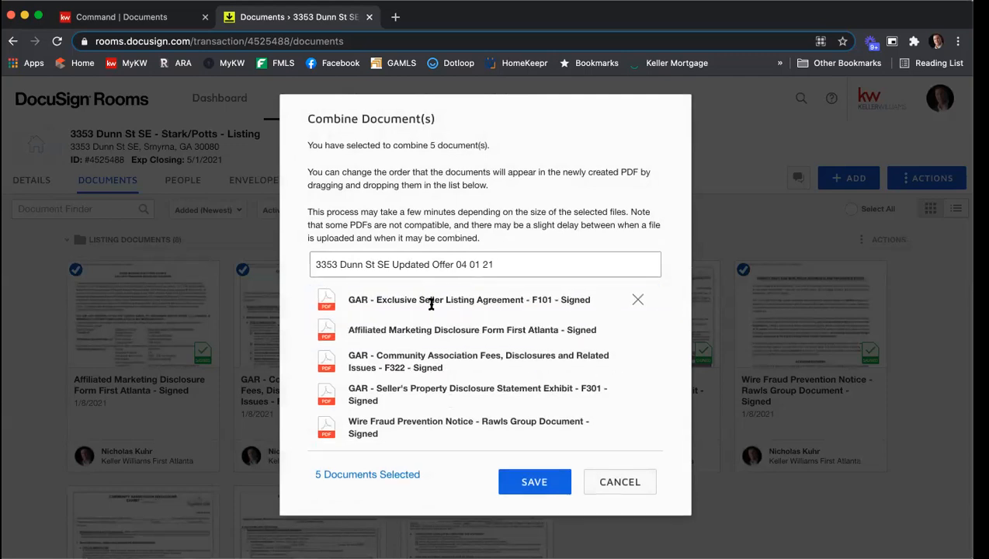
drag(415, 362, 416, 321)
drag(399, 388, 400, 356)
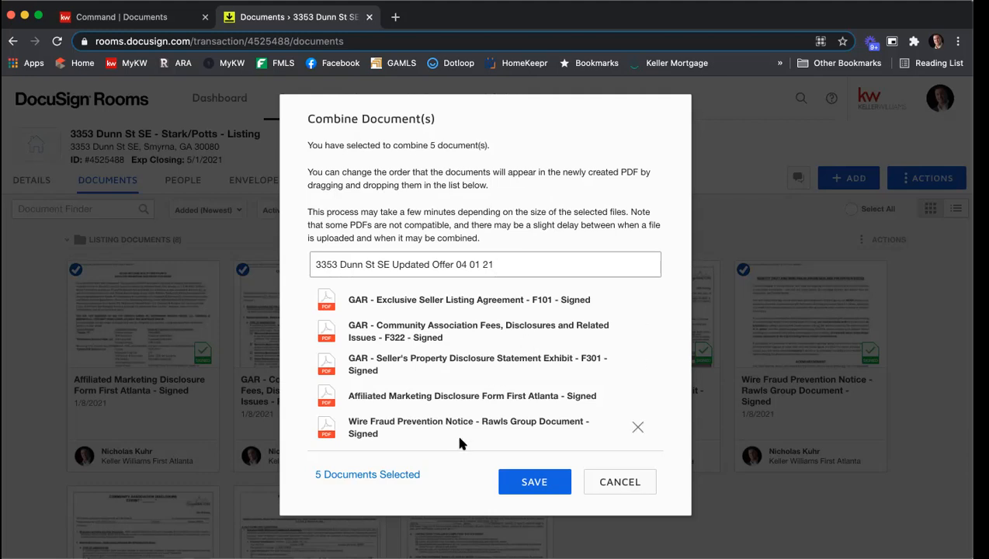
click(522, 482)
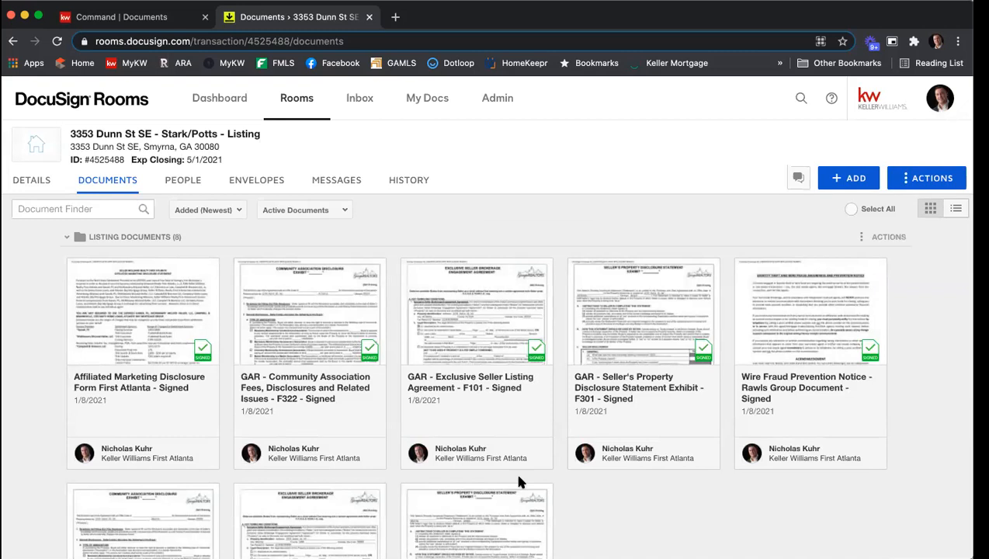
Move the combined Updated Offer document into the listing documents folder
scroll(492, 247, down, 3)
scroll(492, 248, down, 5)
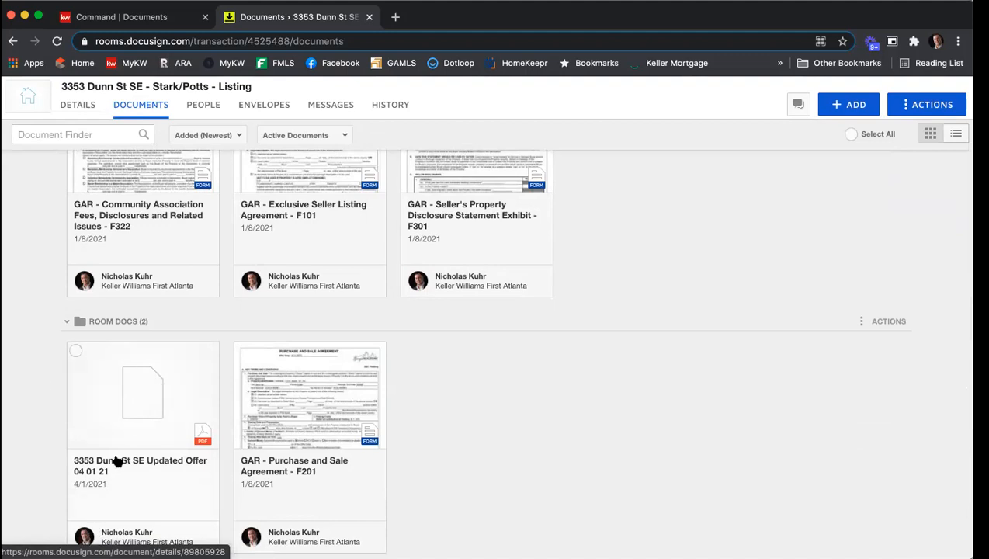
drag(113, 419, 649, 173)
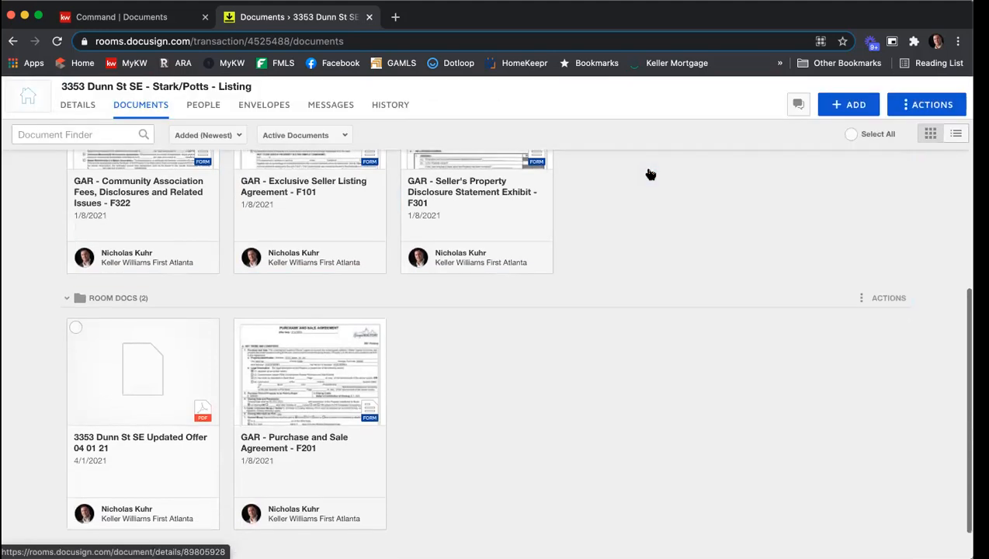
scroll(672, 292, up, 10)
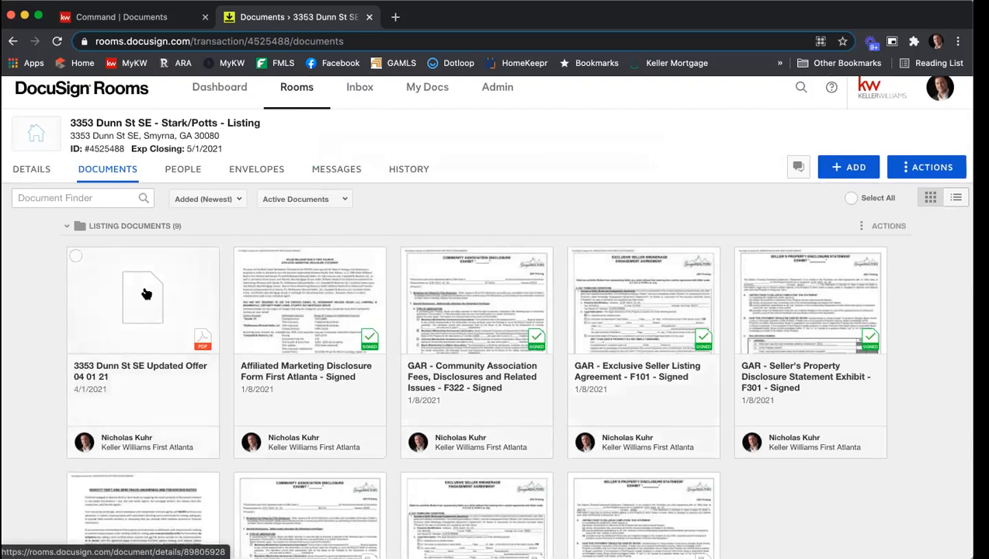
Open the combined Updated Offer document to preview its pages, then close it
click(146, 294)
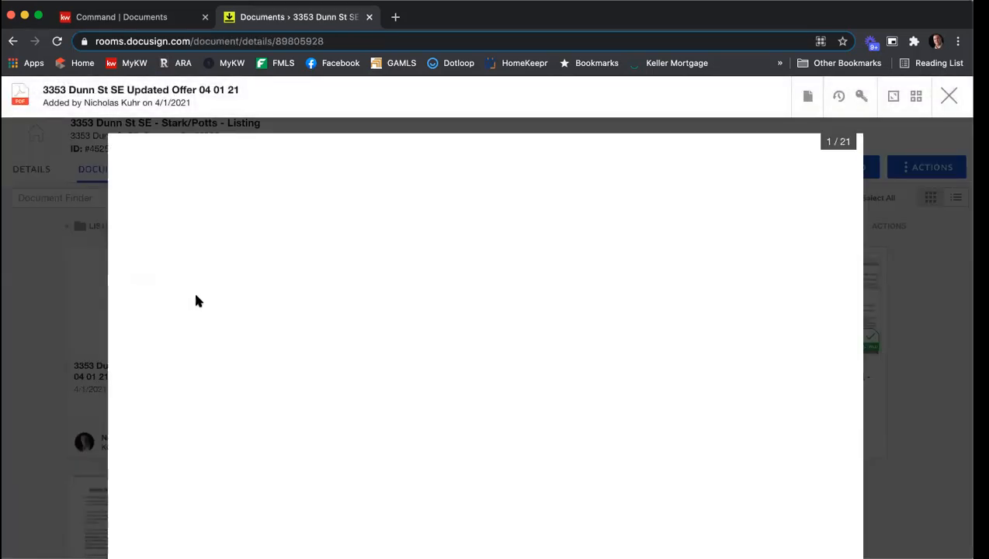
scroll(392, 291, down, 8)
scroll(393, 298, up, 8)
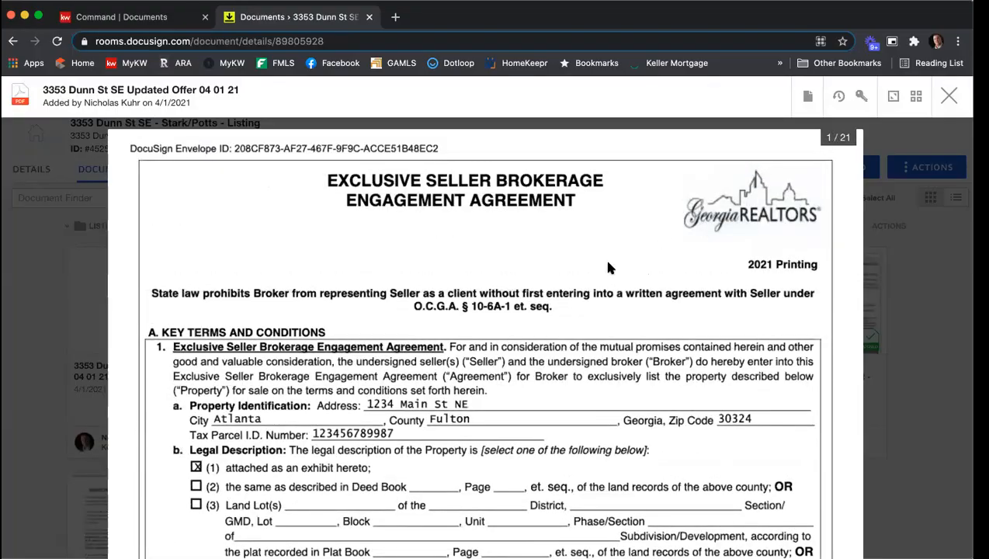
scroll(608, 268, down, 20)
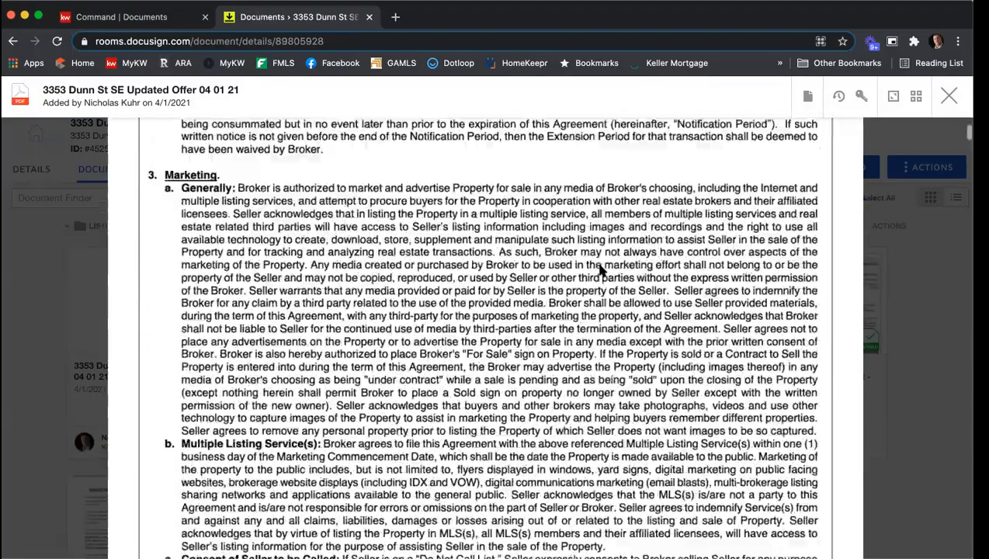
scroll(601, 269, up, 20)
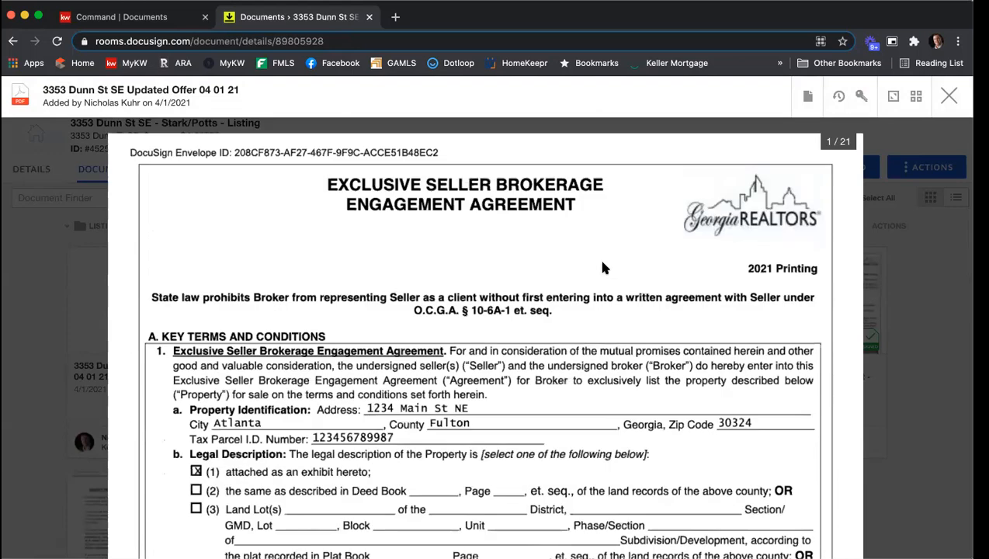
click(949, 95)
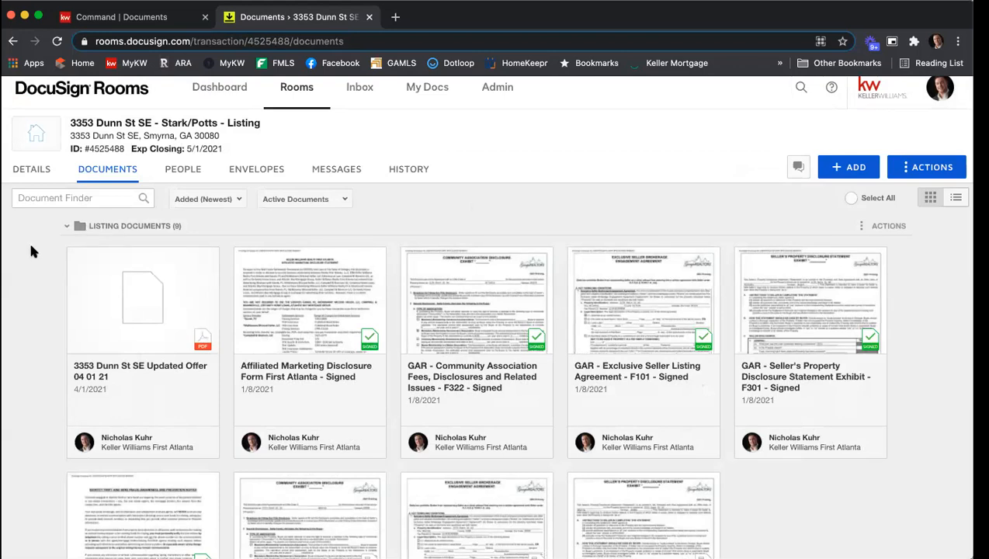
Select the combined Updated Offer document
click(75, 257)
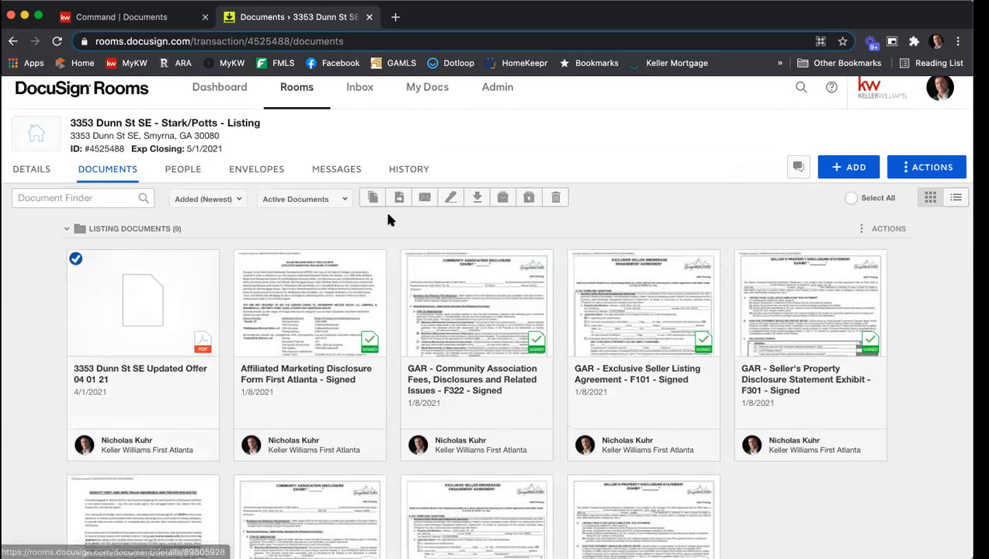
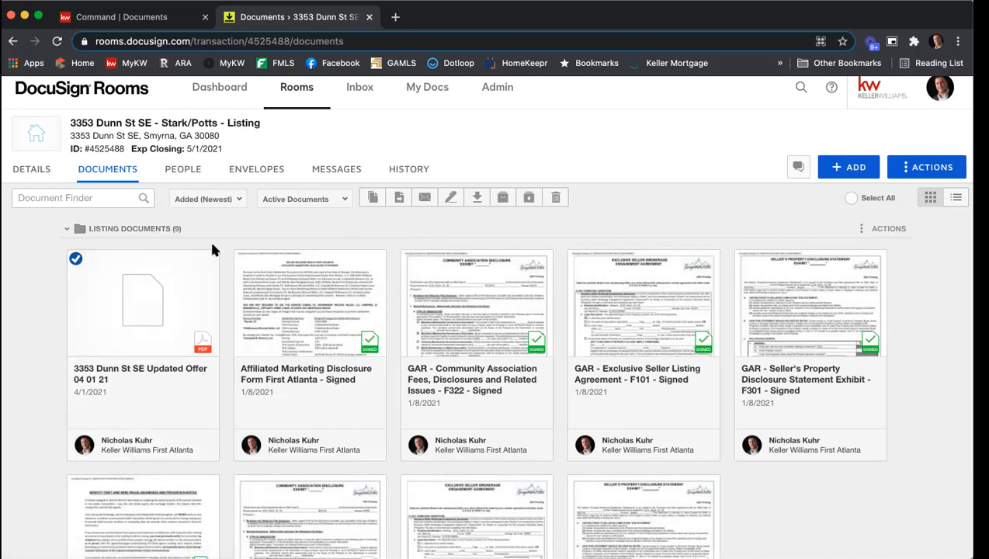
Download the selected Updated Offer document as a PDF and dismiss the download bar
click(479, 198)
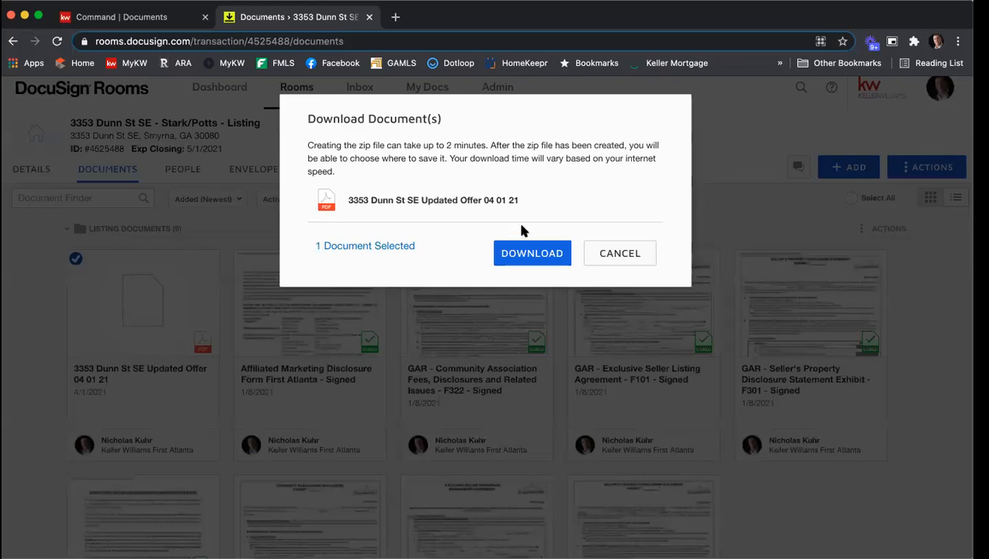
click(527, 248)
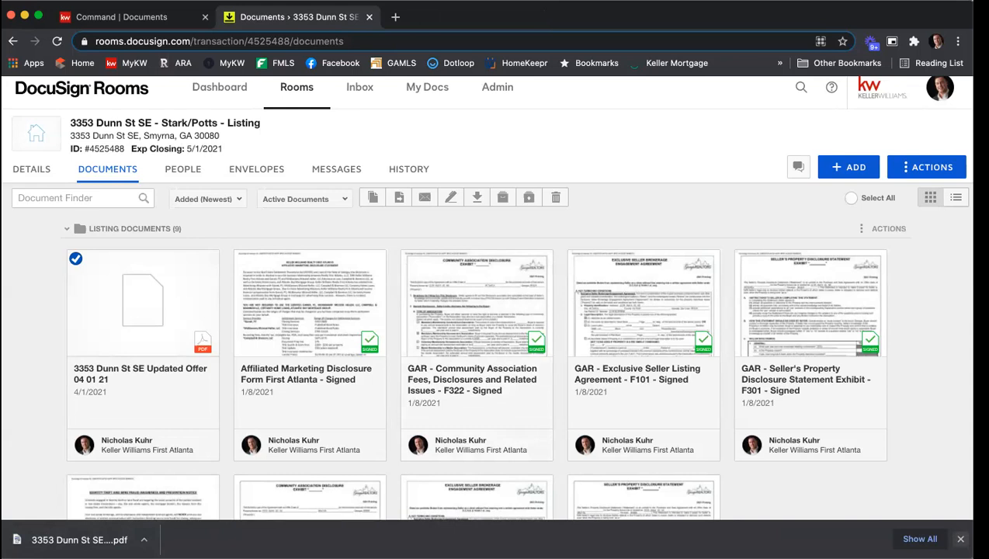
click(960, 539)
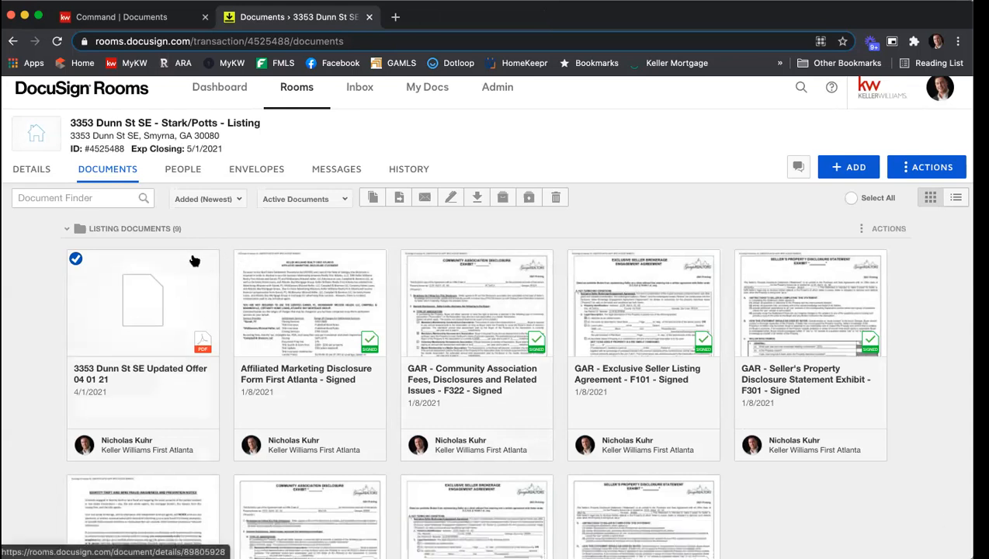
Download the Affiliated Marketing Disclosure, Community Association Disclosure and Exclusive Seller Listing Agreement together as one zip file
click(75, 260)
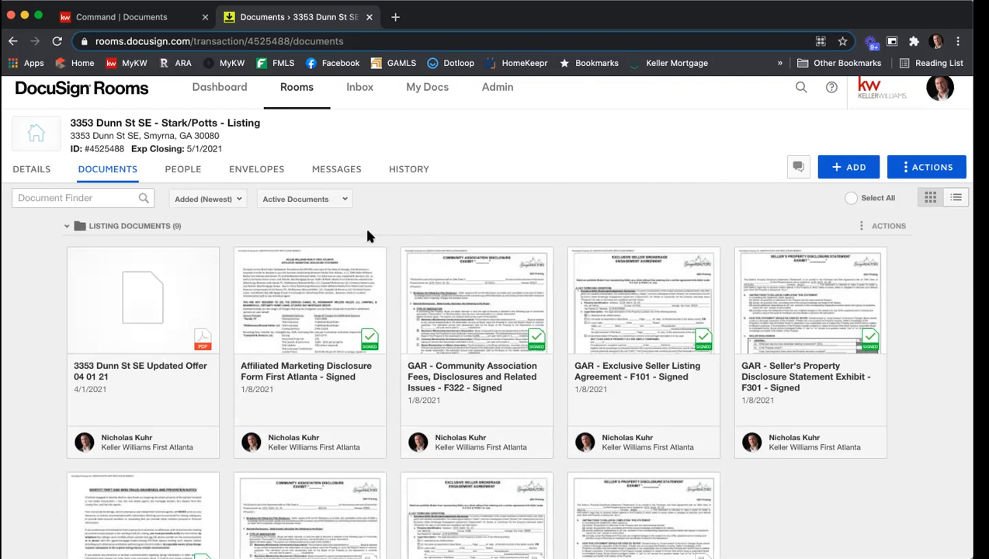
click(242, 256)
click(409, 257)
click(576, 258)
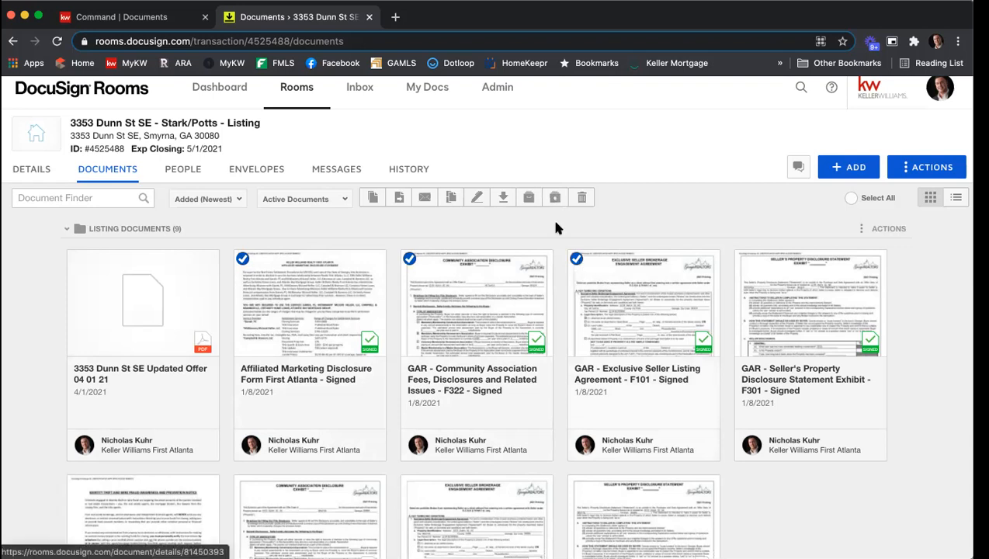
click(503, 199)
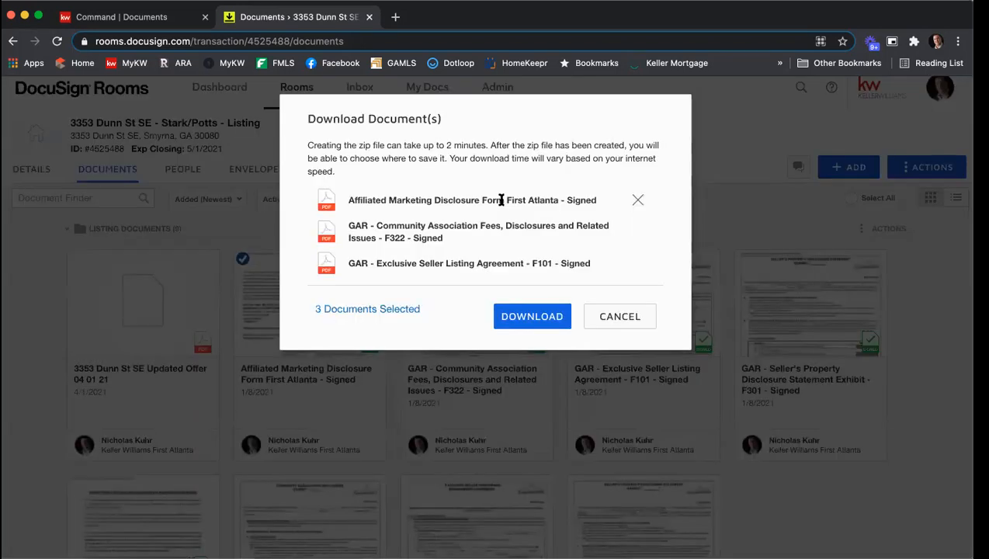
click(554, 323)
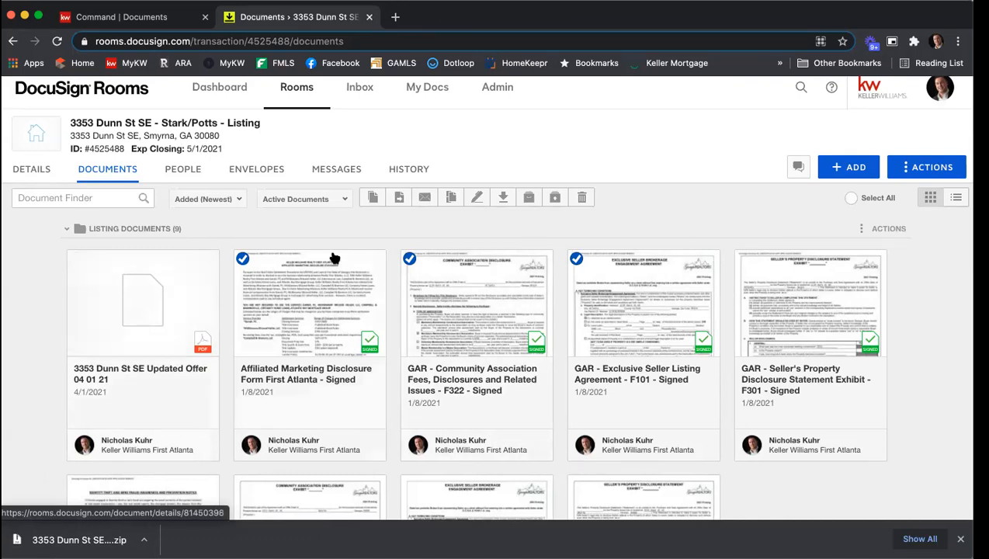
Deselect the three signed listing documents and dismiss the download bar
click(243, 258)
click(409, 259)
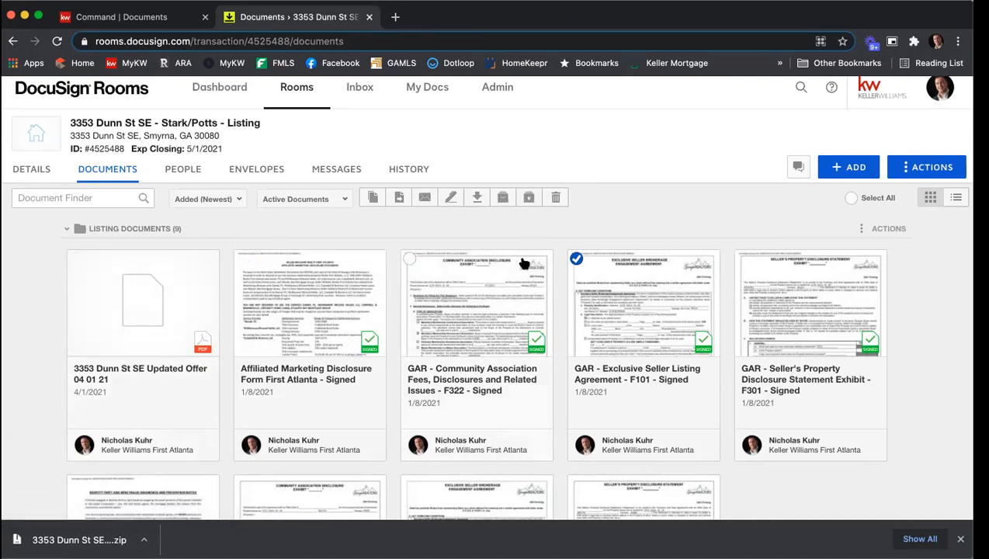
click(575, 260)
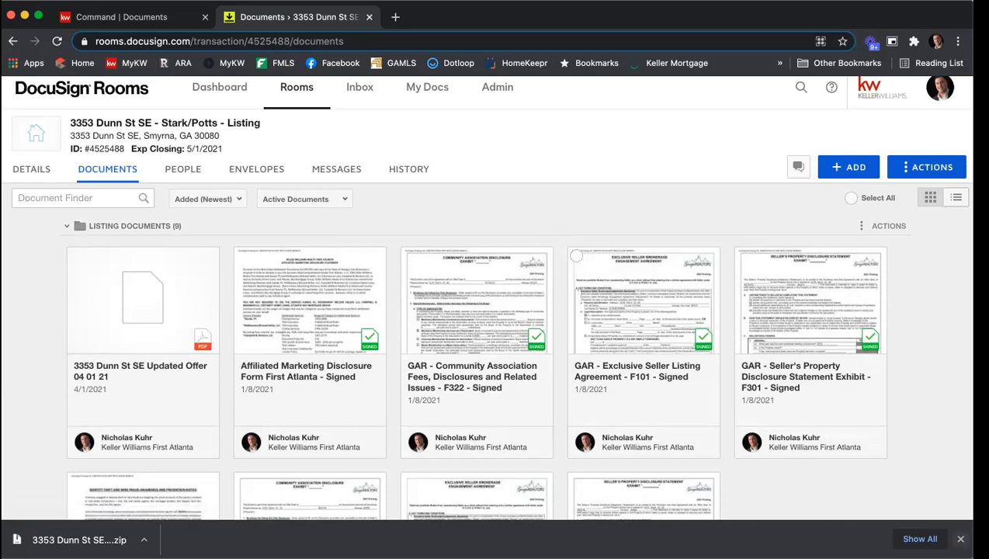
click(960, 539)
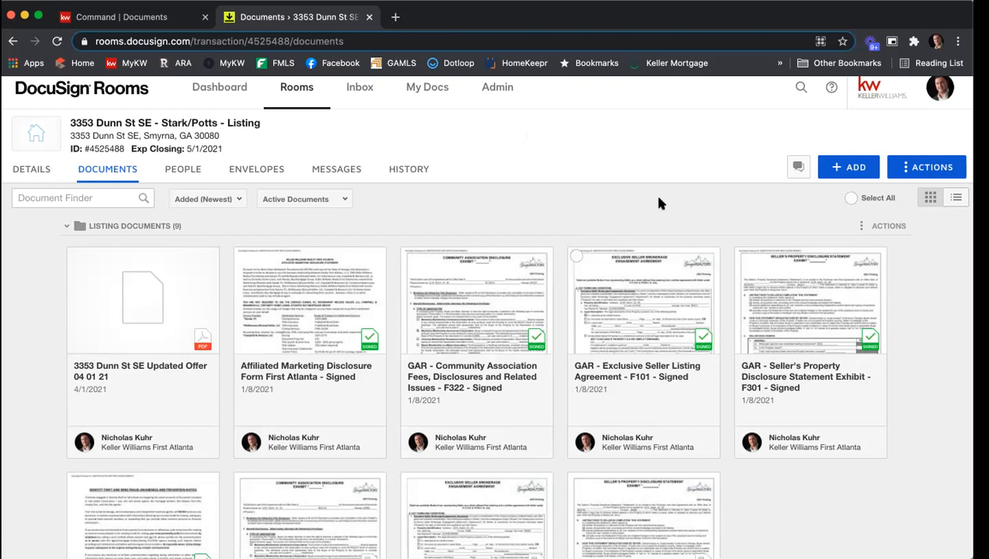
Upload the downloaded Updated Offer PDF from the computer into the room's documents
click(857, 169)
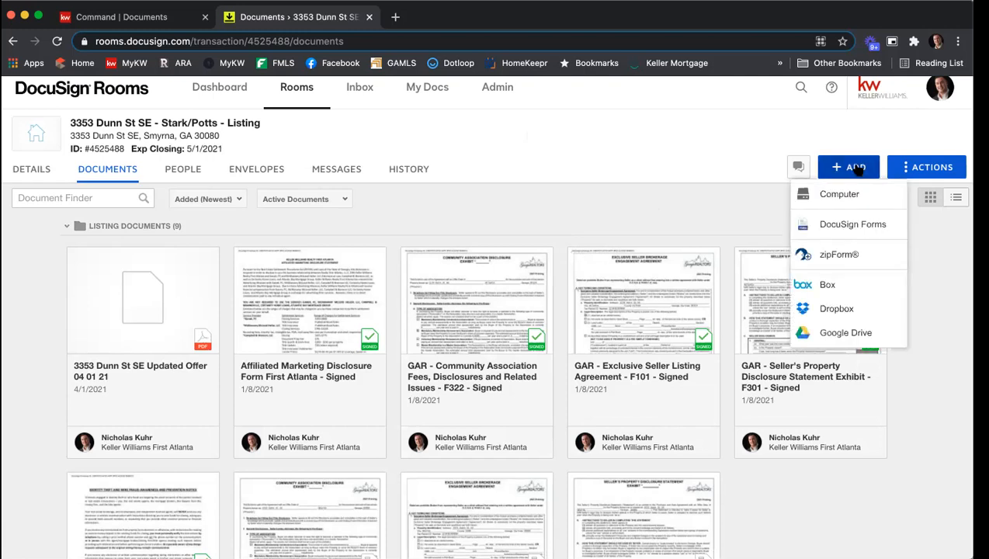
click(854, 194)
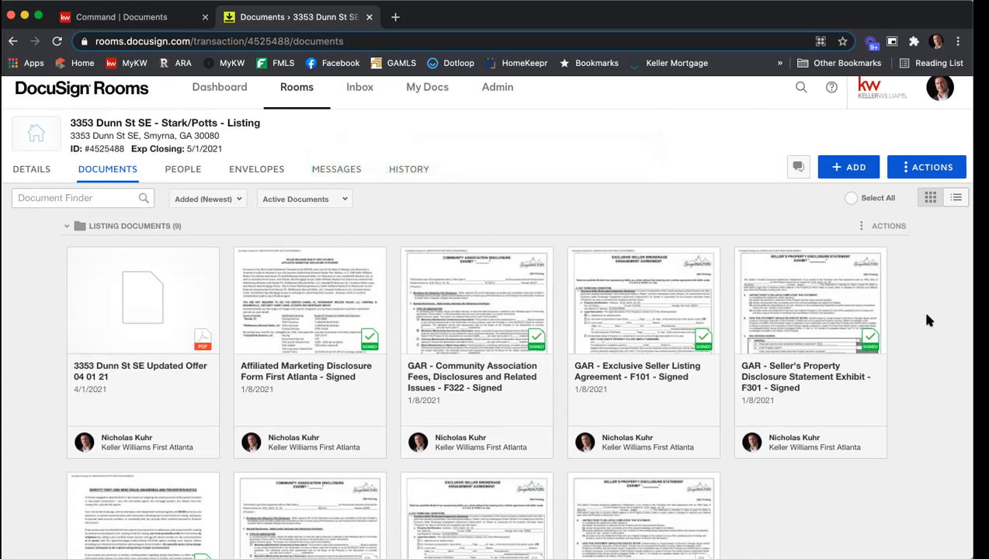
scroll(932, 314, down, 5)
scroll(933, 315, down, 1)
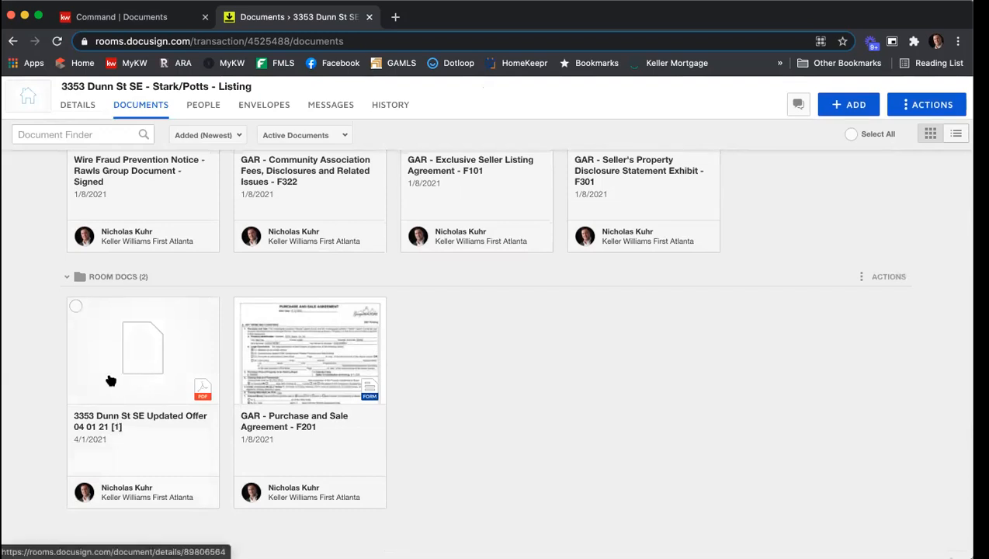
Rename the uploaded Updated Offer copy in Room Docs to Documents from Coop Agent 4 1 21
right_click(113, 319)
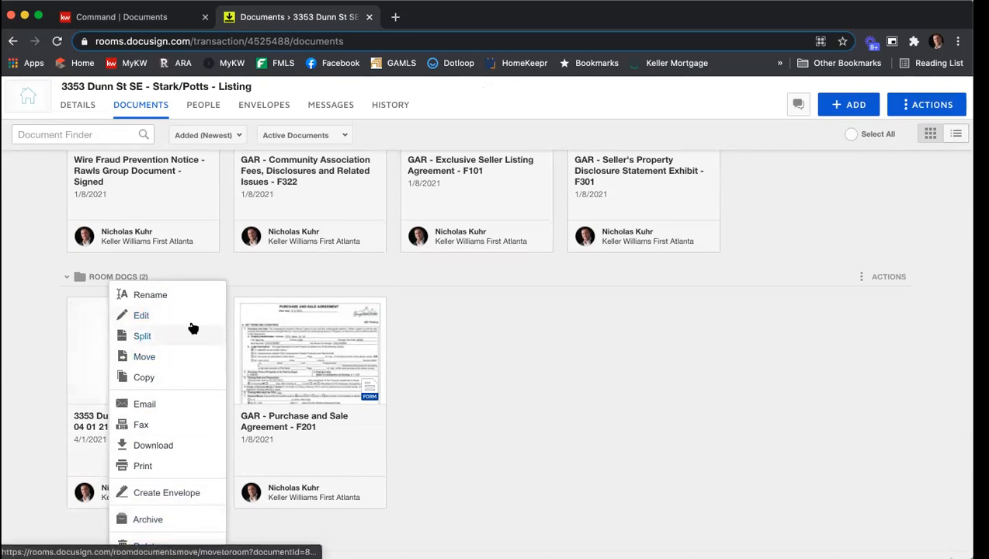
click(183, 299)
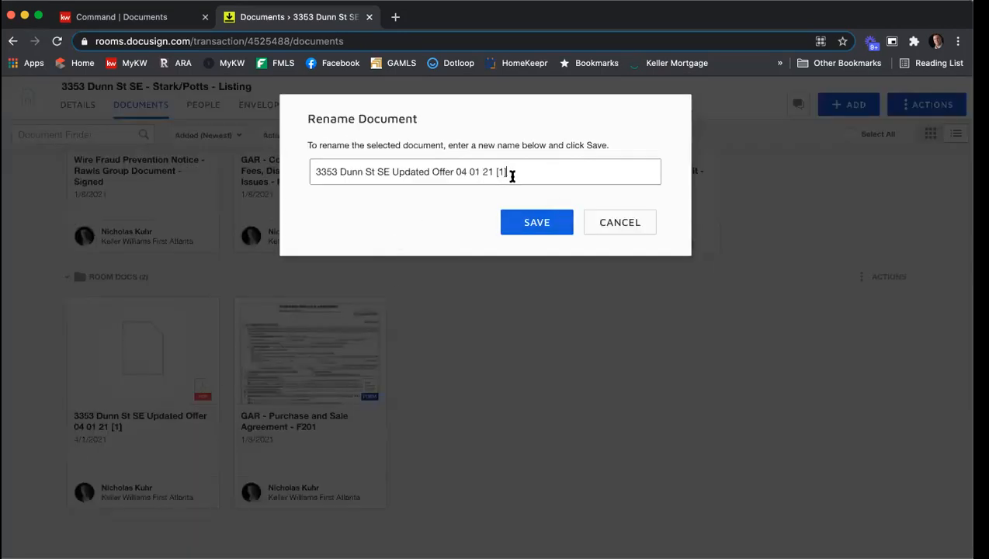
drag(511, 172, 287, 171)
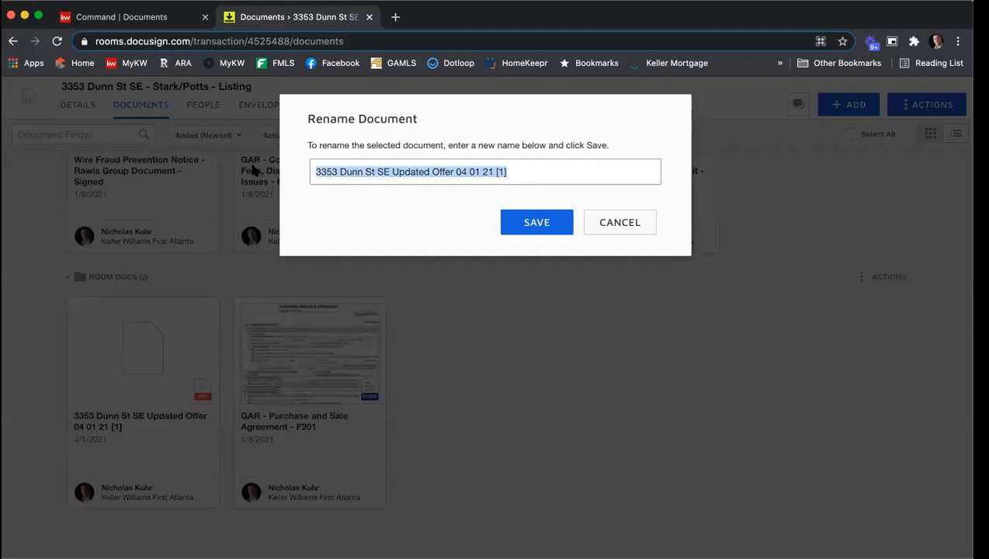
text(Documents from)
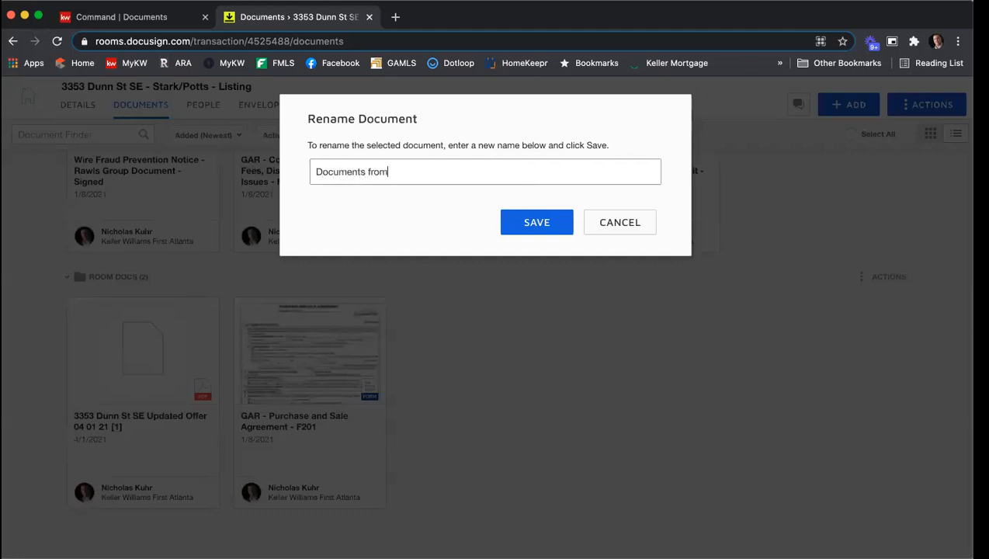
text( Coop Agent 4 1 21)
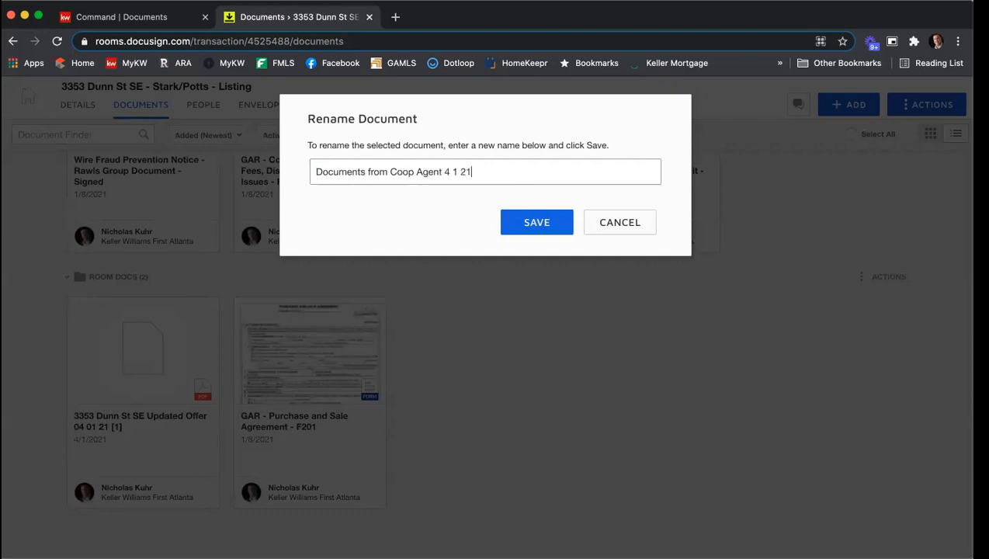
key(Return)
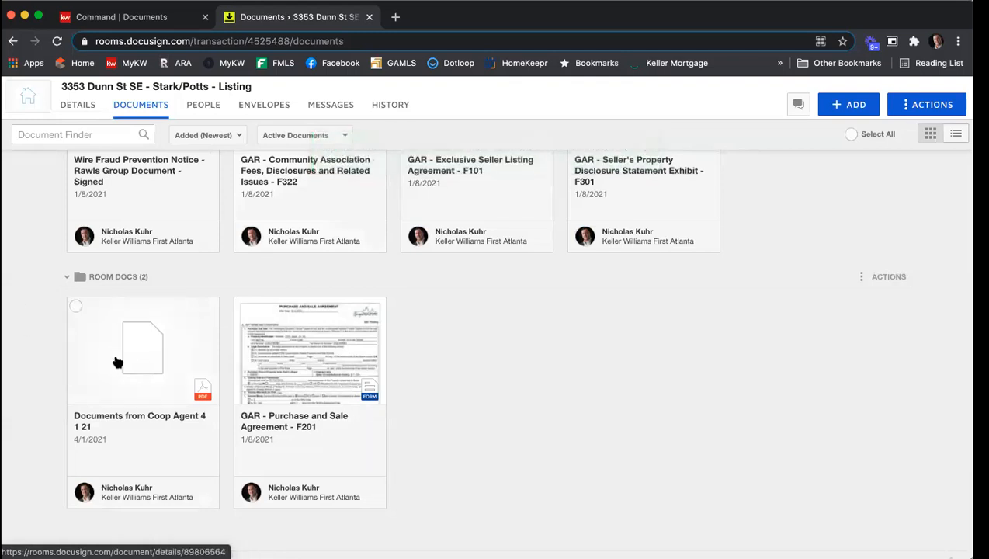
Open the Documents from Coop Agent 4 1 21 file and review its pages, including in thumbnail view
click(123, 351)
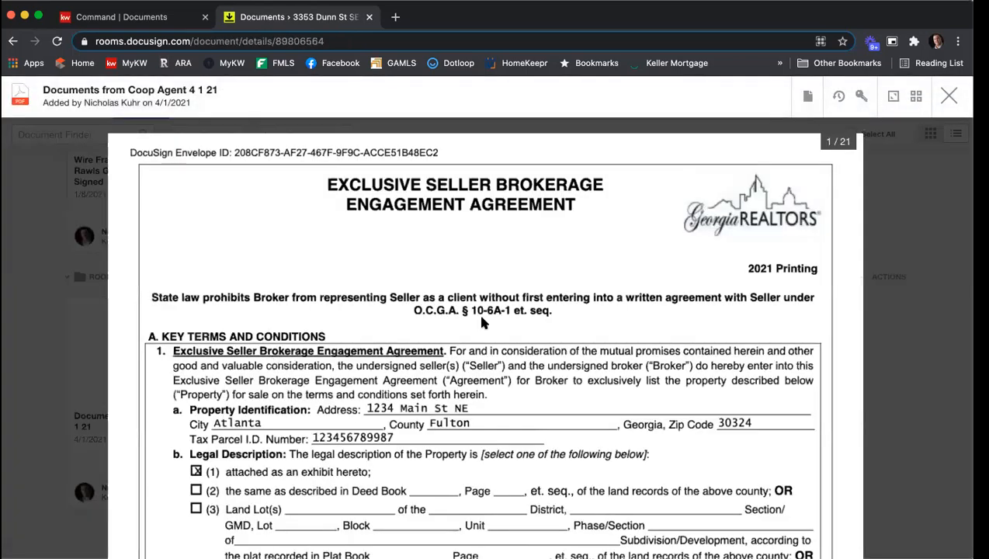
scroll(541, 309, down, 10)
scroll(544, 312, down, 15)
scroll(543, 312, down, 15)
scroll(543, 312, down, 8)
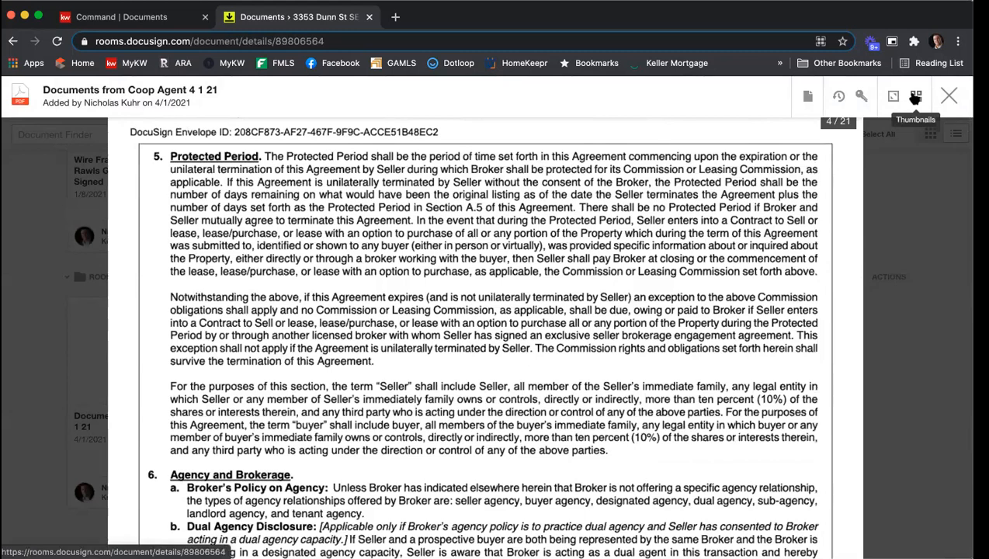
click(915, 96)
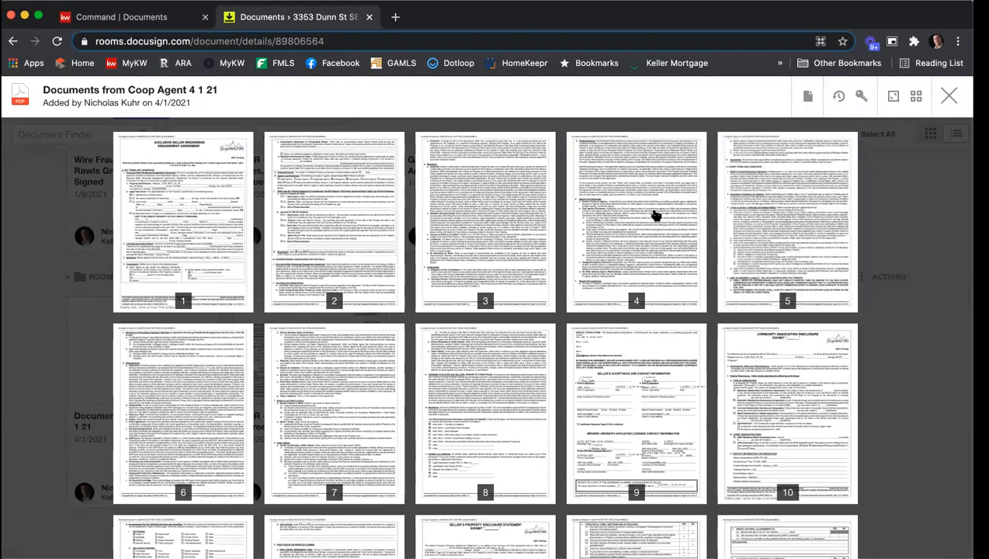
scroll(564, 207, down, 1)
scroll(564, 207, down, 5)
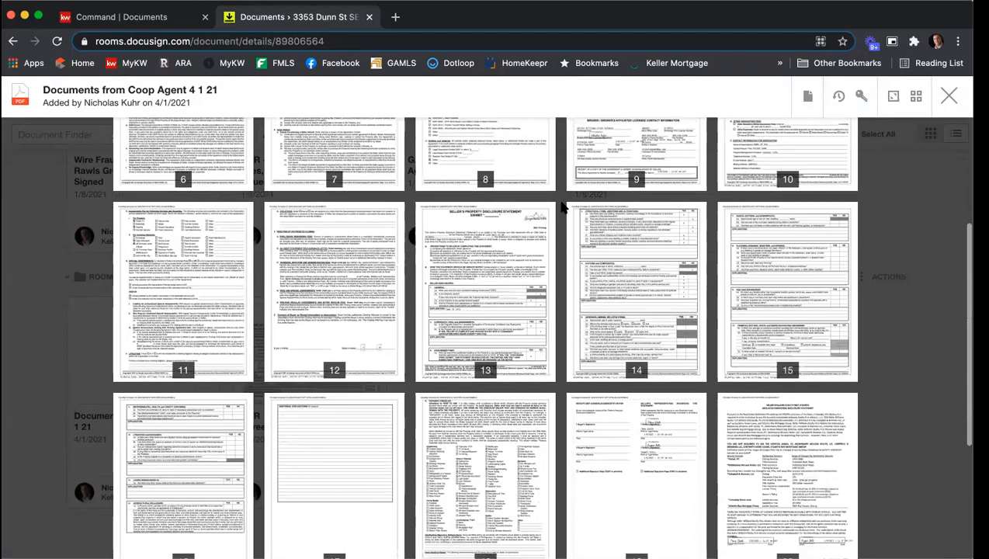
scroll(564, 207, up, 5)
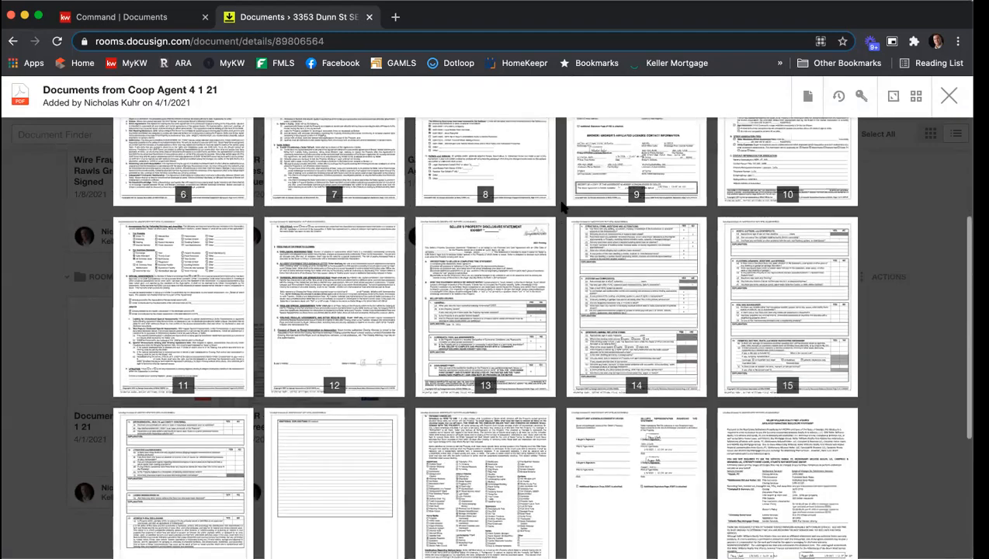
scroll(564, 206, up, 2)
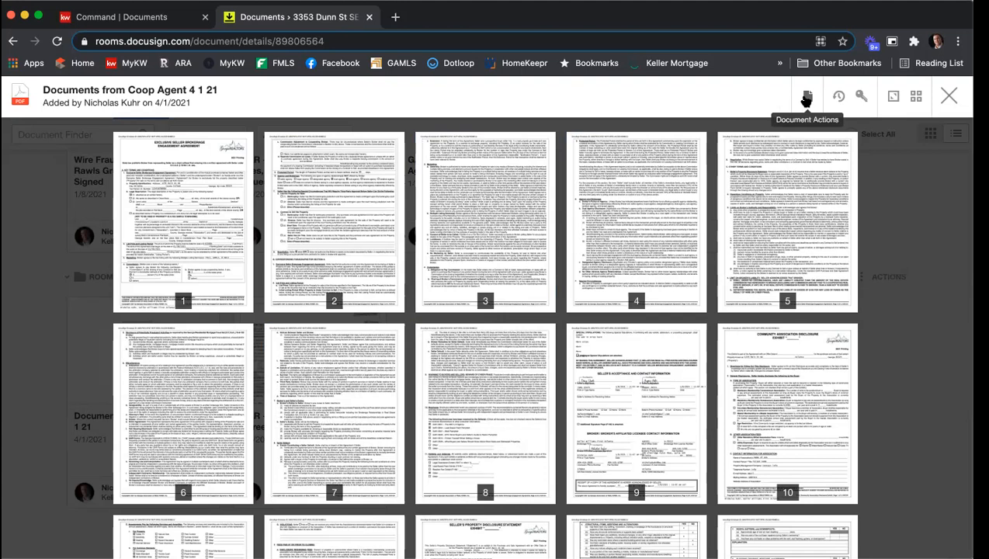
click(807, 98)
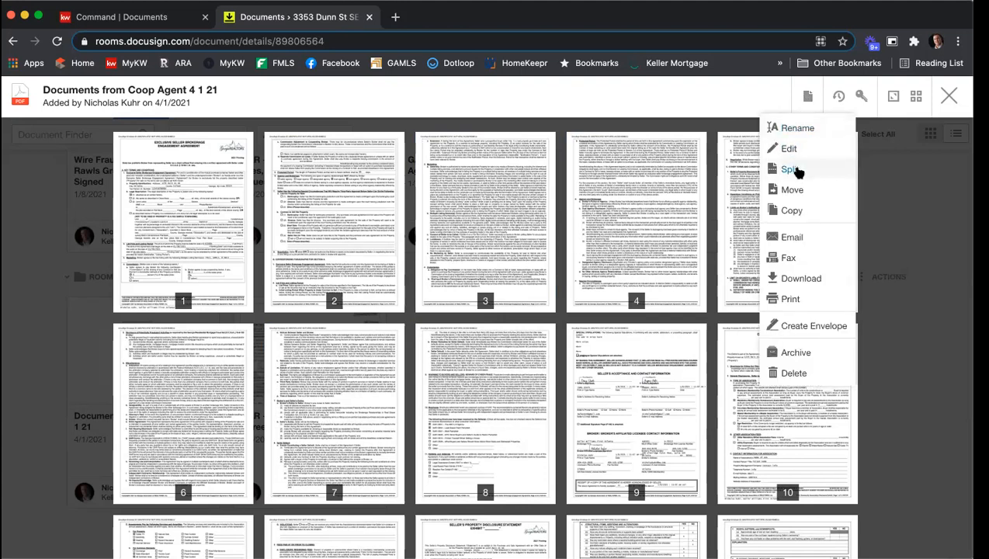
click(822, 171)
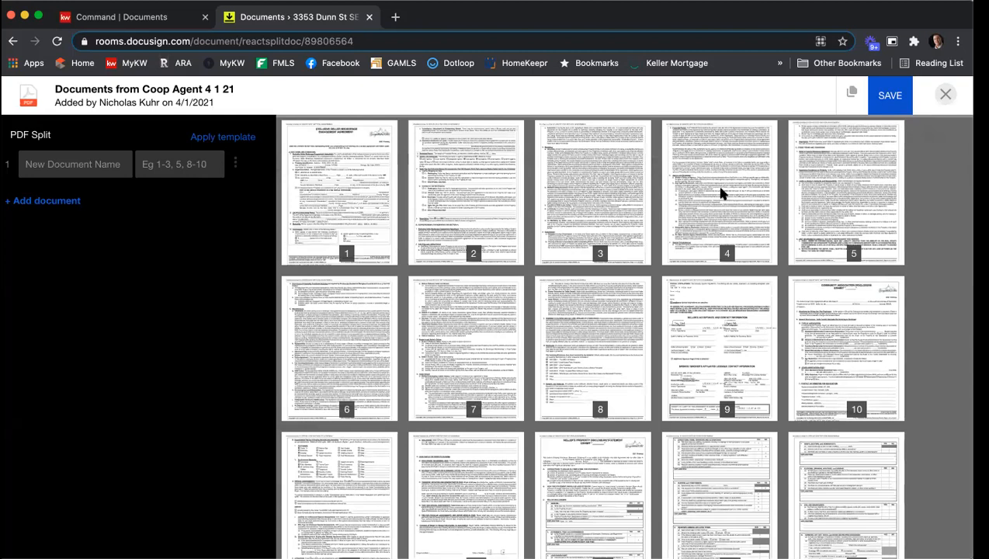
click(114, 162)
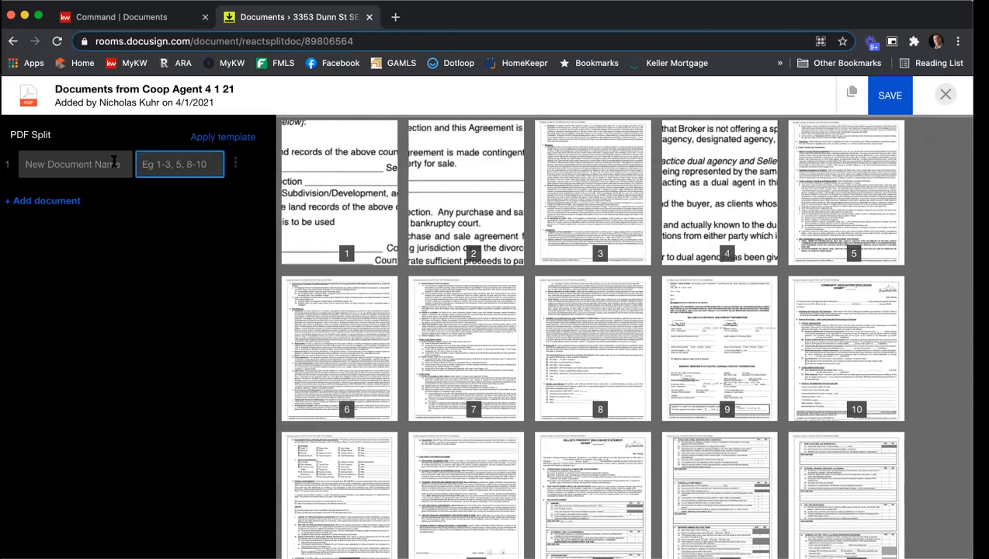
text(unn PSA)
click(296, 190)
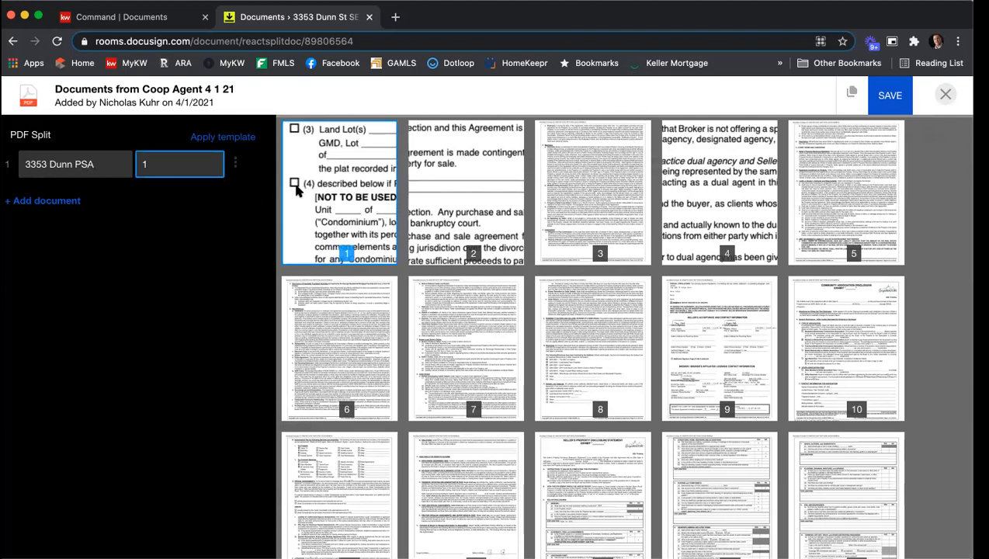
click(711, 352)
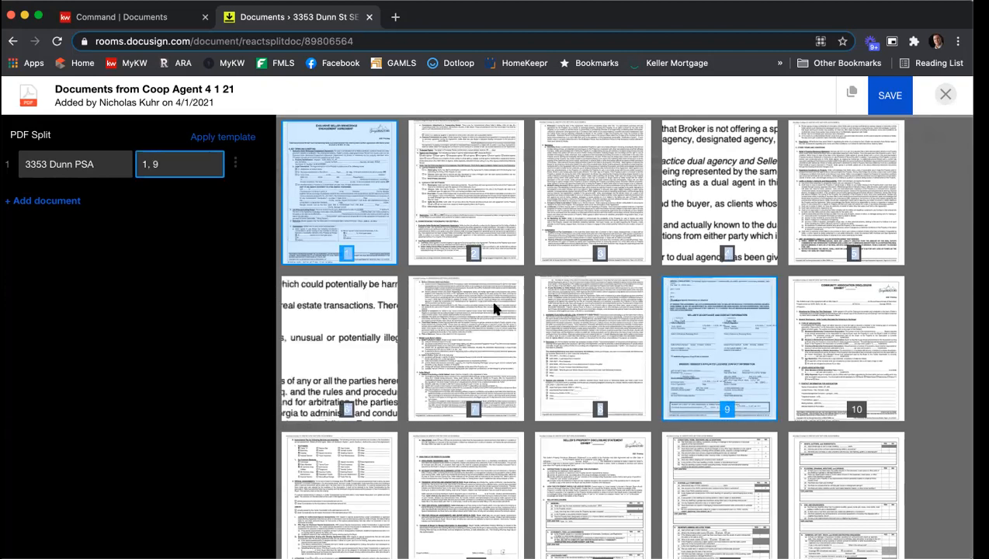
click(474, 194)
click(574, 206)
click(671, 205)
click(828, 194)
click(382, 325)
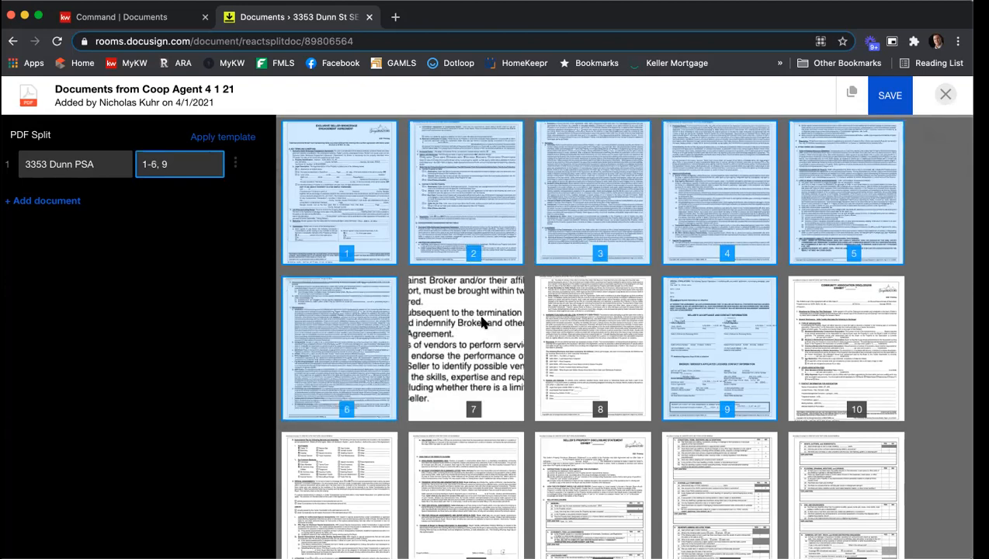
click(481, 322)
click(570, 324)
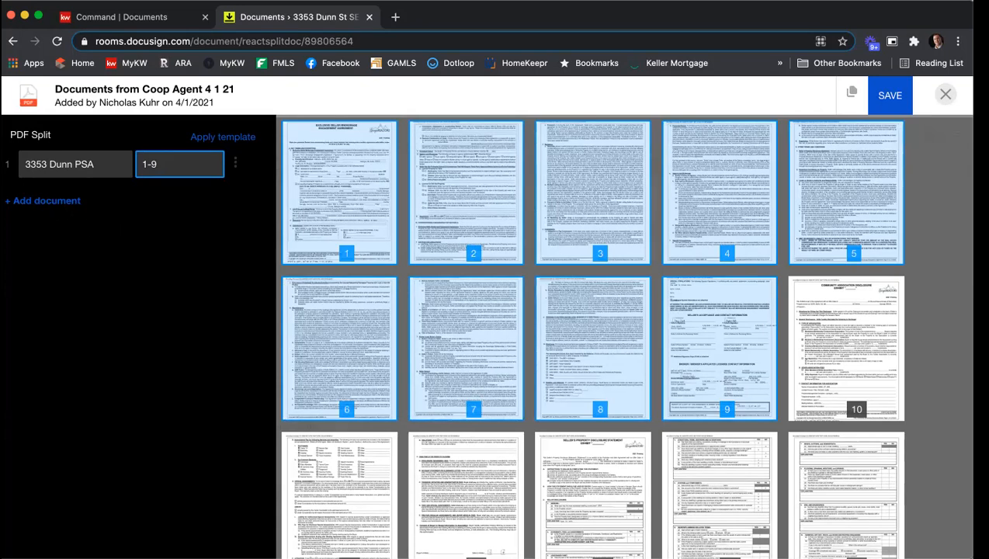
Add a second split document named Another Document
click(64, 201)
click(78, 207)
text(Anotehr Do)
key(BackSpace)
key(BackSpace)
key(BackSpace)
key(BackSpace)
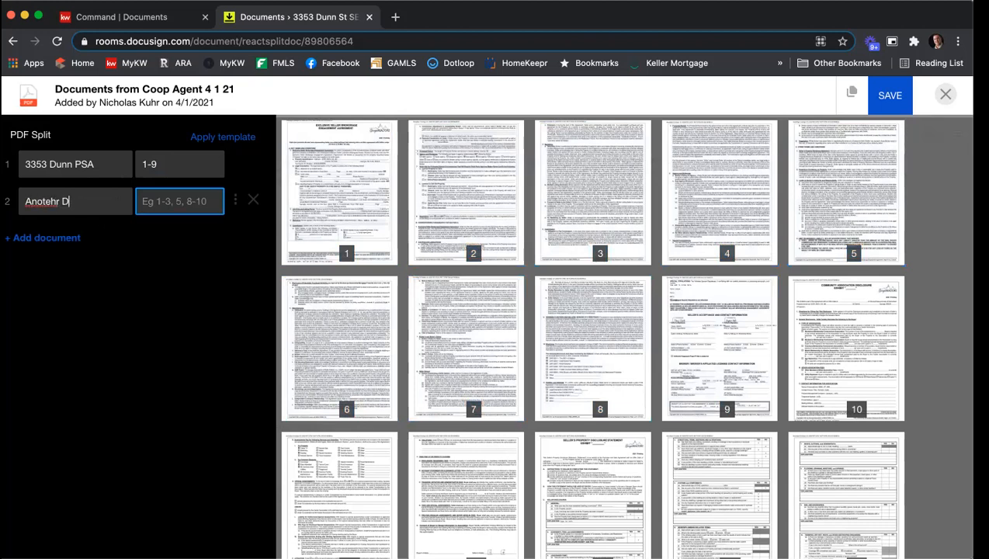
text(er Document)
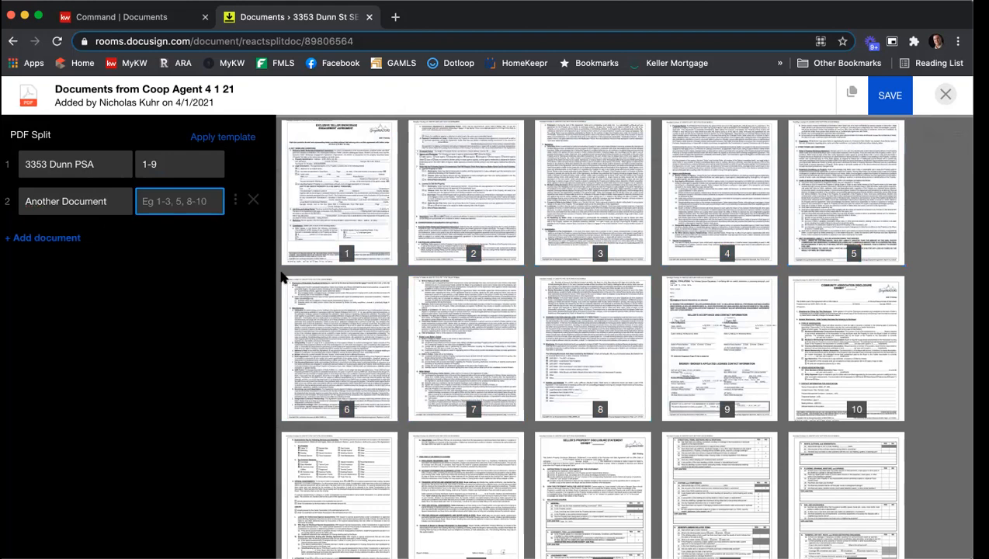
scroll(533, 241, down, 2)
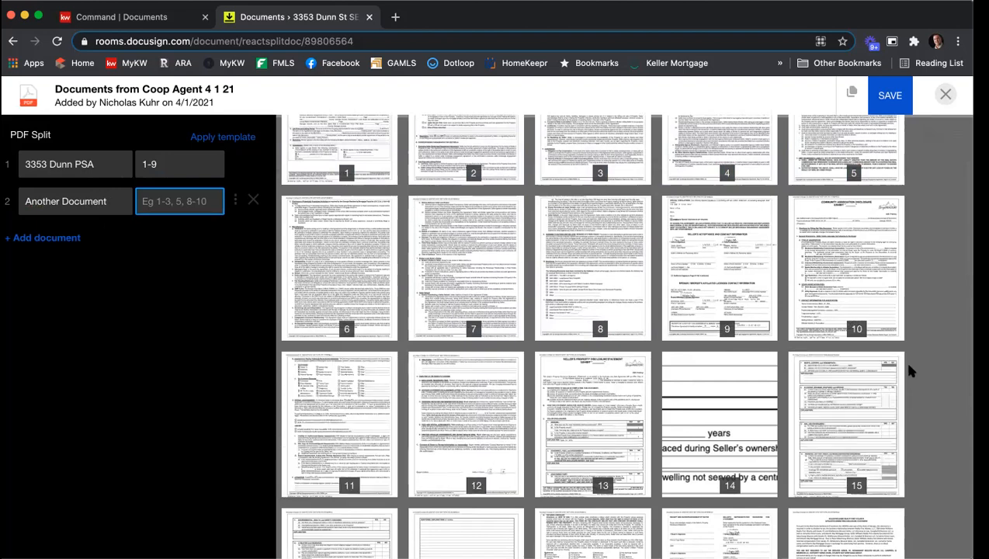
Assign pages 13 through 19 to the Another Document split document
scroll(848, 366, down, 2)
scroll(631, 277, up, 1)
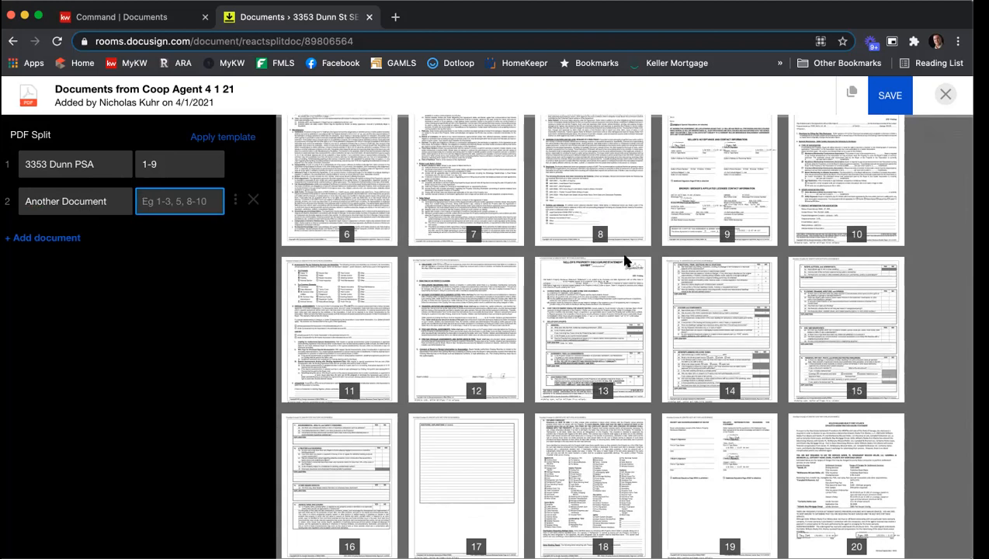
text(13-14)
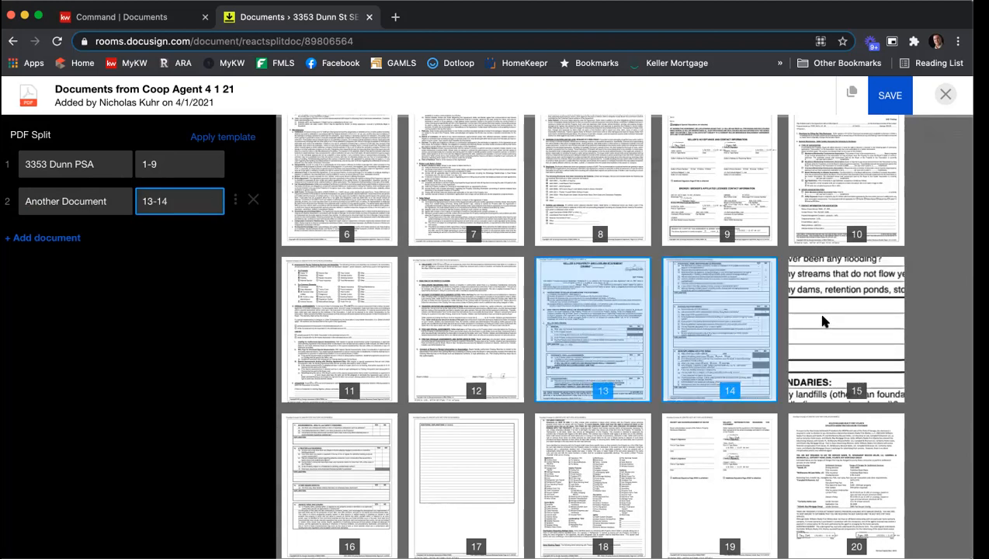
key(BackSpace)
text(5)
drag(184, 202, 129, 200)
text(13)
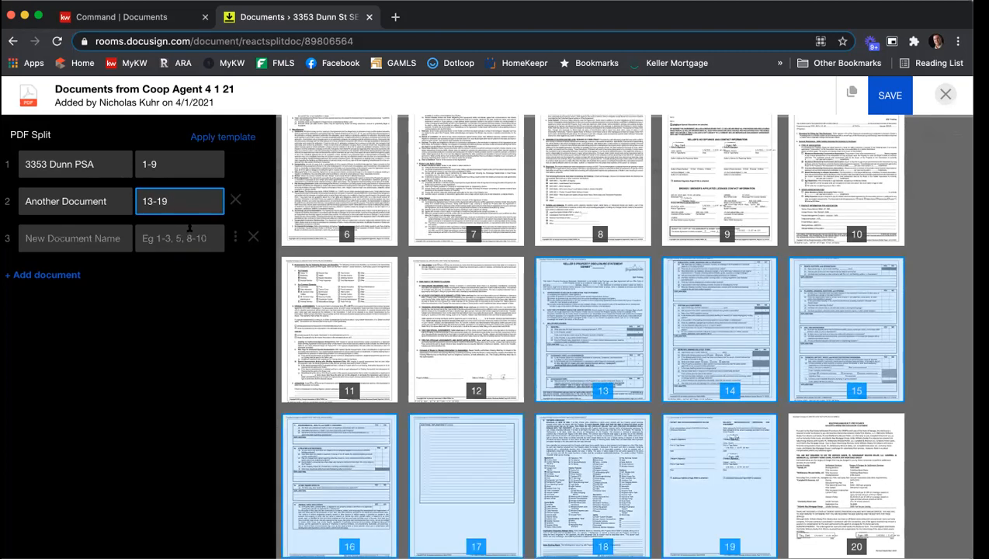
Add a third split document named Wire Fraud with page 21, then save the split
scroll(664, 285, down, 2)
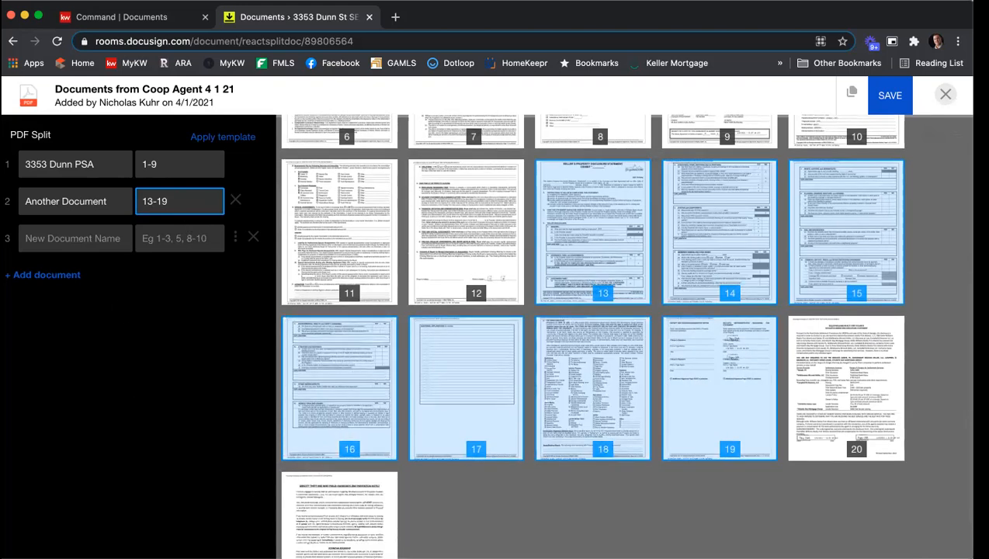
click(74, 238)
text(Wir)
text(e Fraud)
text(21)
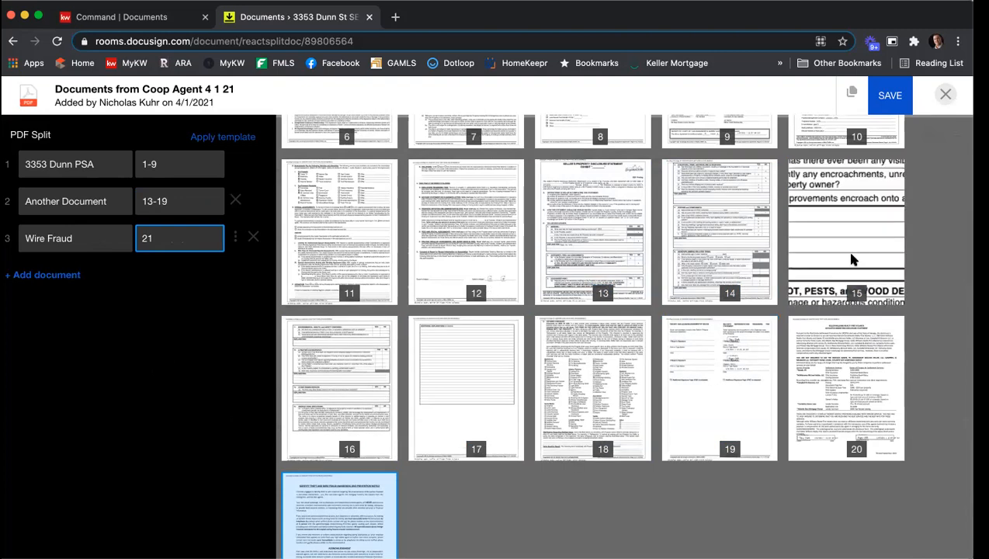
click(892, 95)
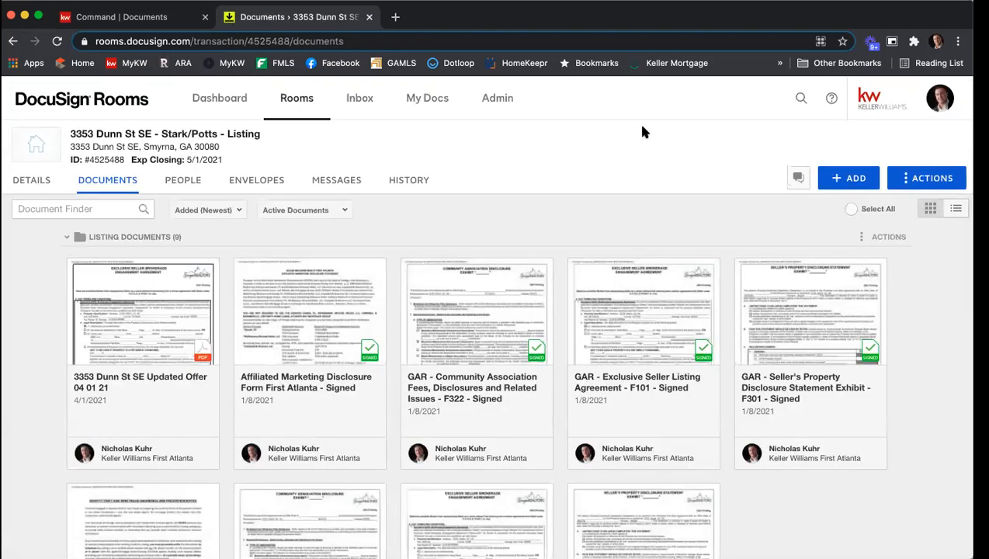
scroll(643, 132, down, 5)
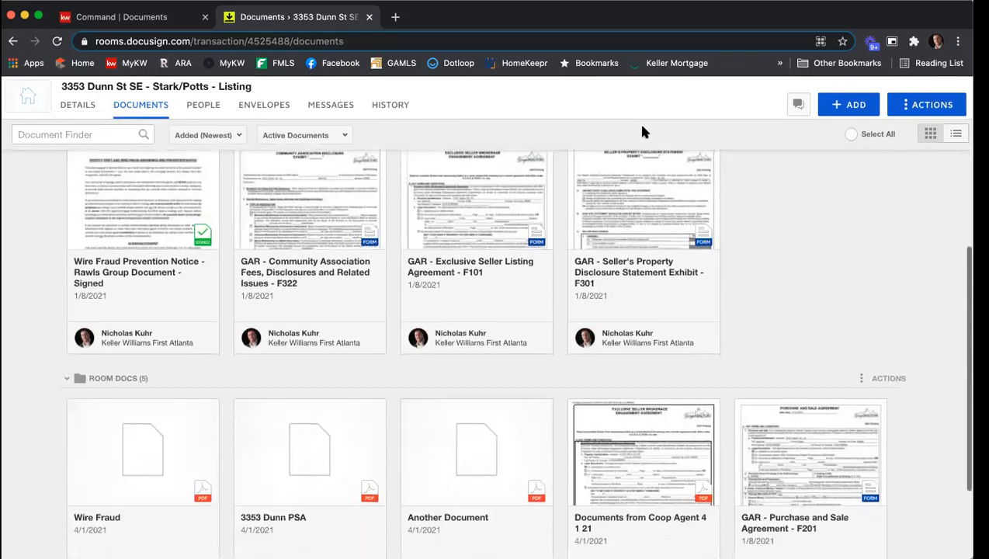
scroll(642, 132, down, 1)
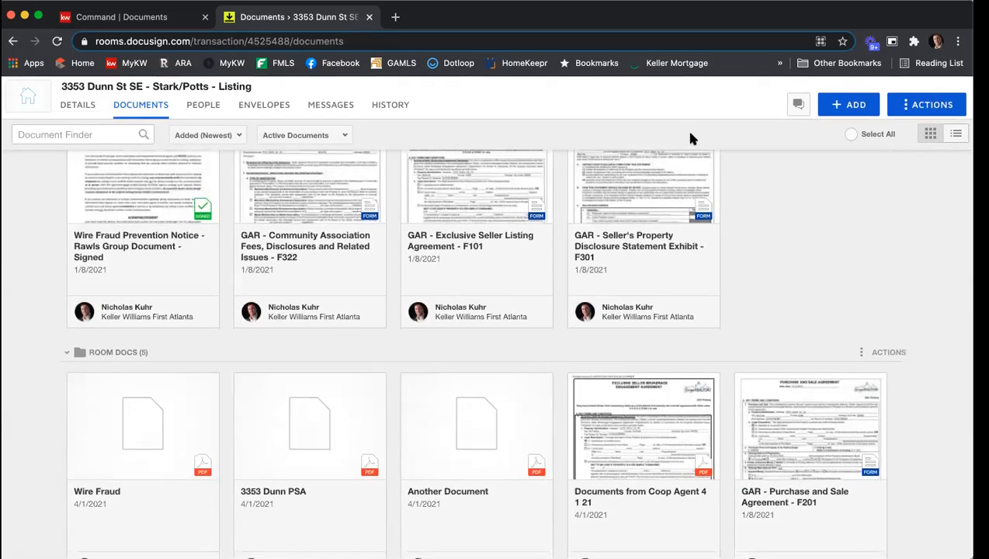
scroll(693, 138, down, 3)
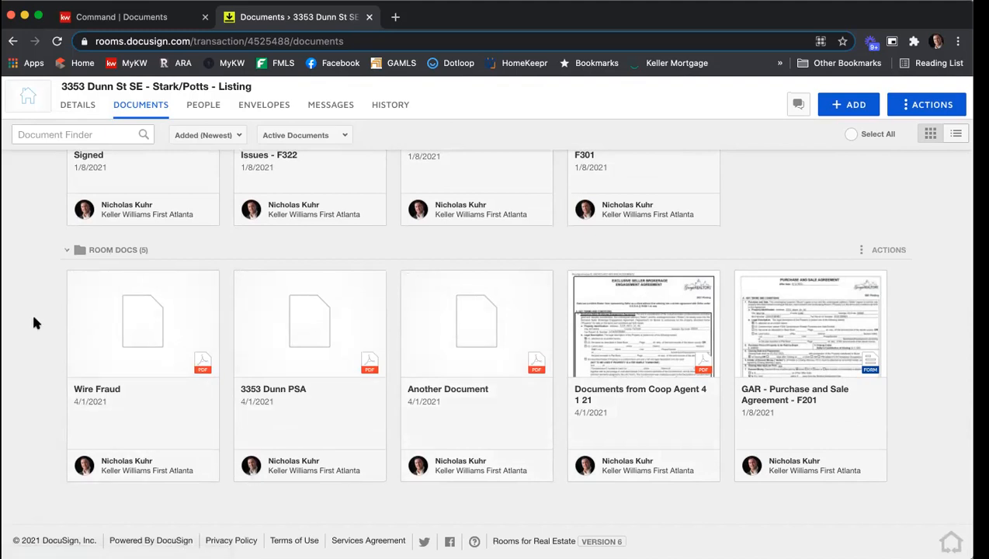
click(76, 279)
click(241, 279)
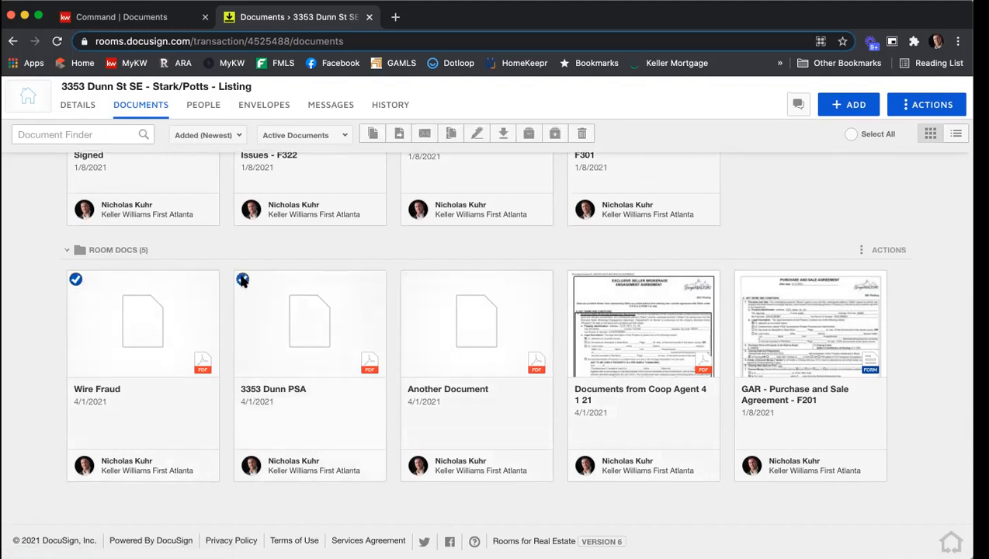
click(410, 280)
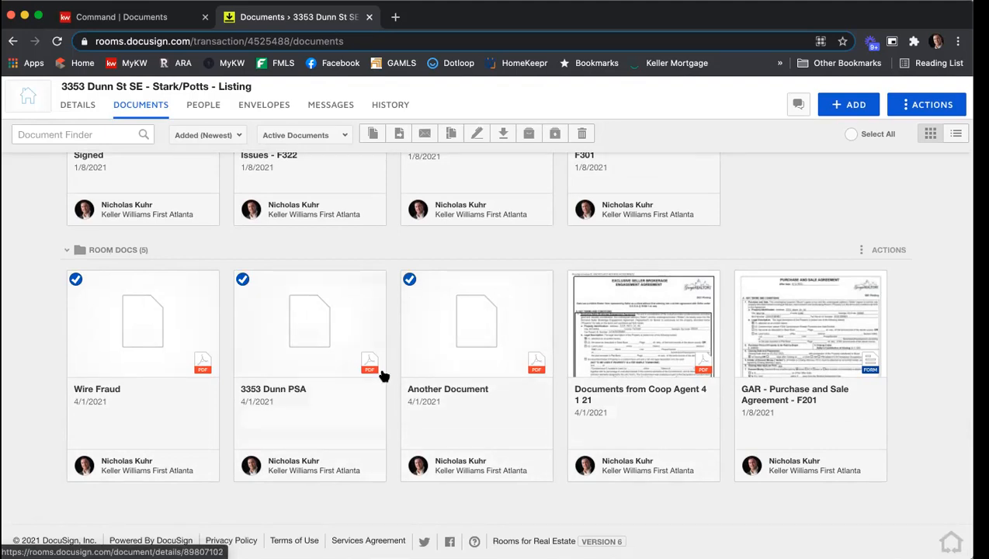
click(477, 136)
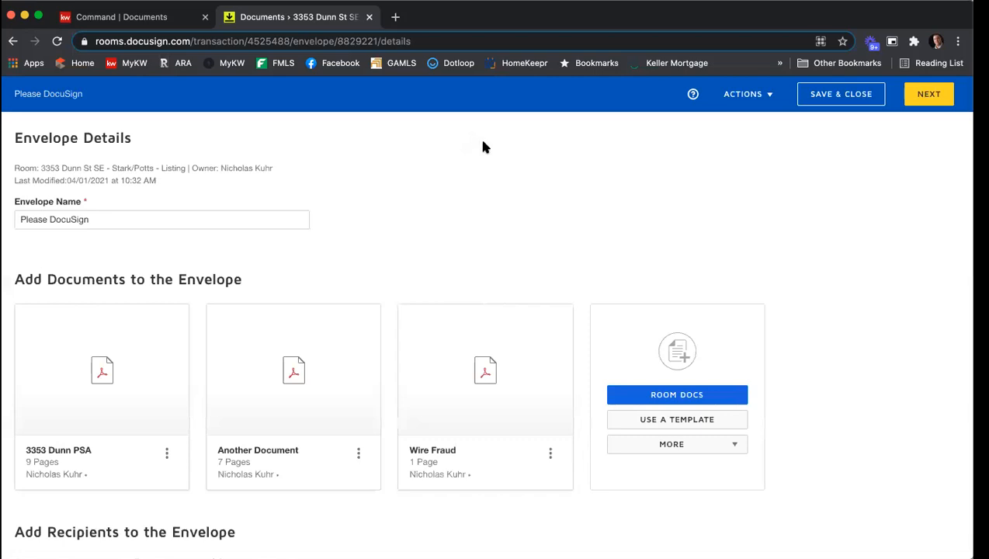
Add the listing agent and both sellers from the room participants as envelope recipients
scroll(479, 147, down, 3)
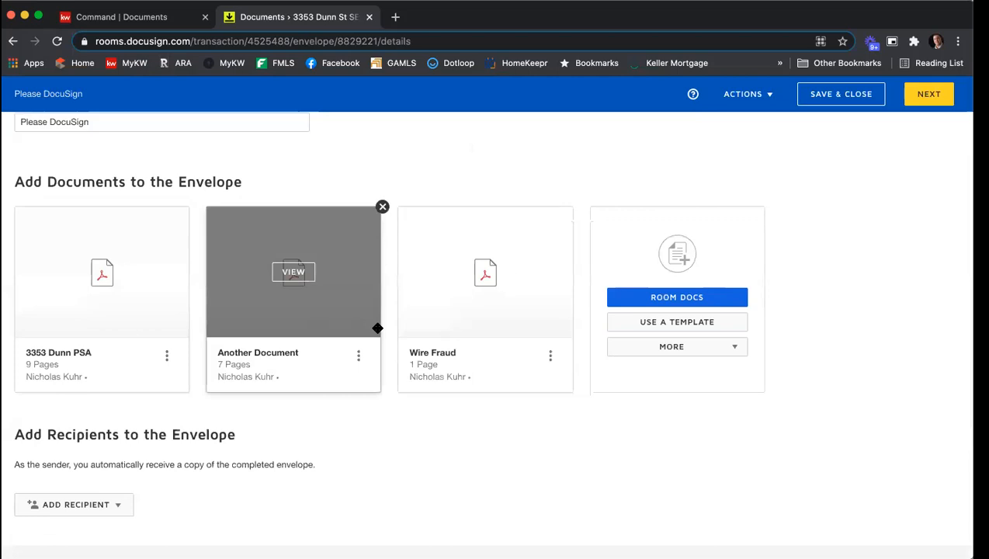
scroll(375, 333, down, 3)
click(119, 393)
scroll(179, 353, down, 2)
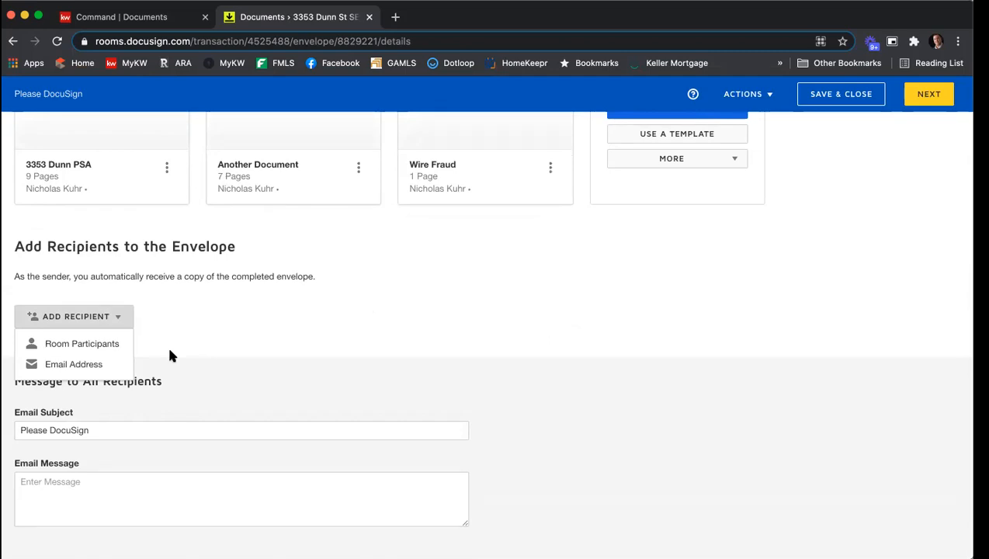
click(109, 349)
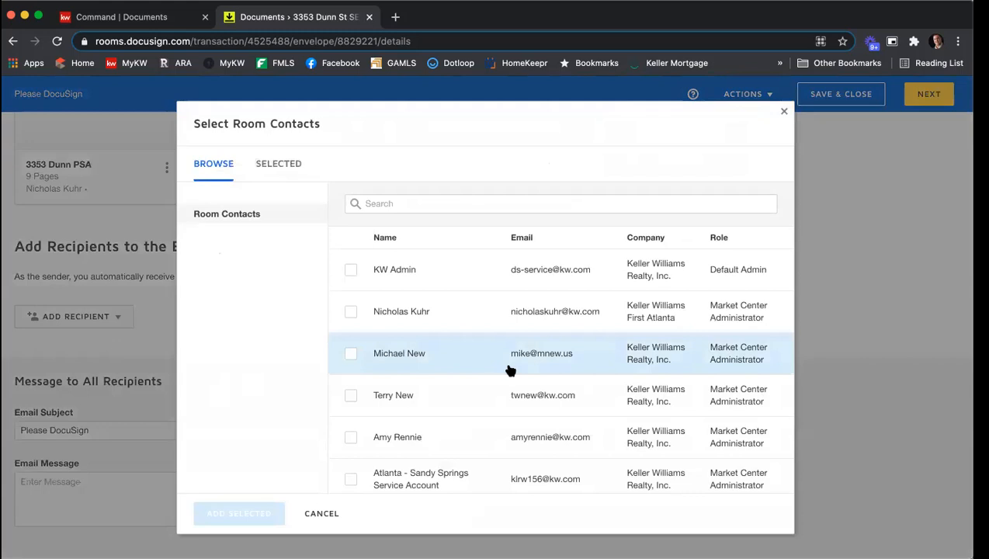
scroll(510, 371, down, 4)
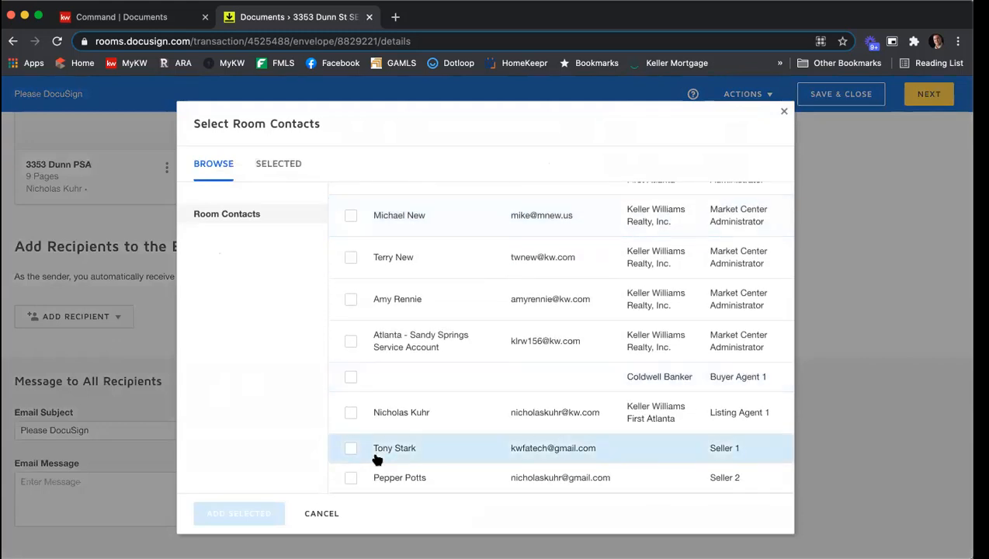
click(350, 450)
click(351, 477)
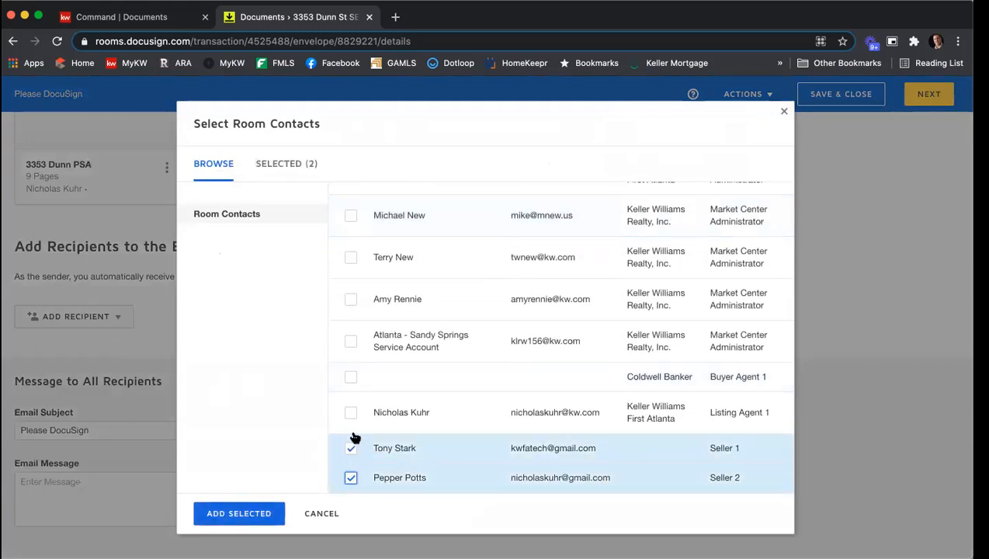
click(351, 412)
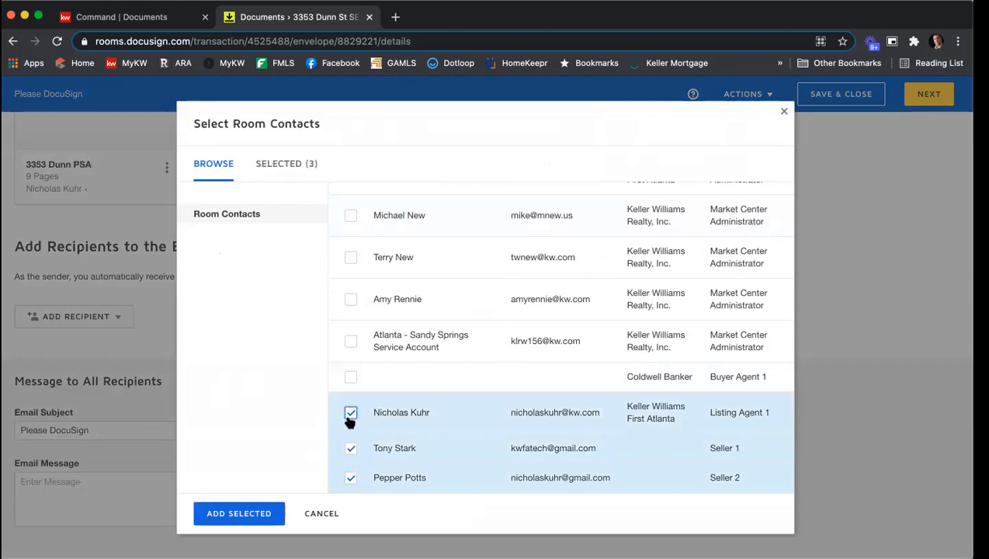
click(255, 515)
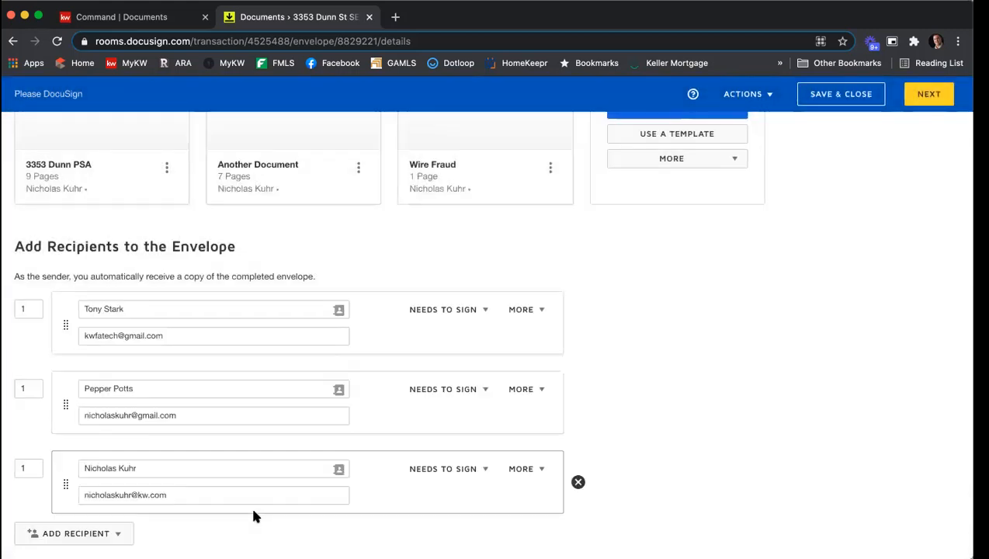
Continue to field placement and place a signature field for the listing agent above the broker contact section of the PSA
click(929, 95)
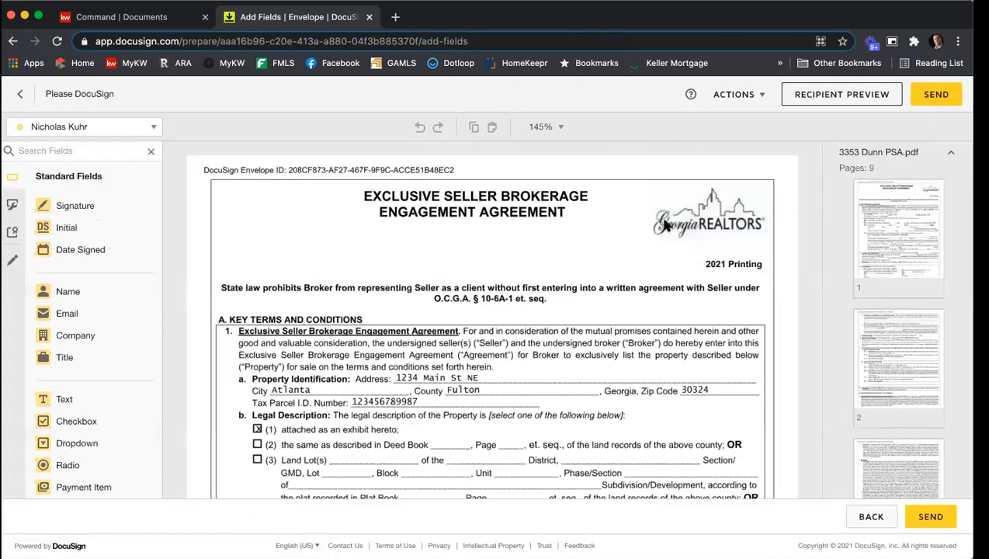
scroll(662, 225, down, 3)
scroll(656, 220, down, 5)
scroll(881, 230, down, 4)
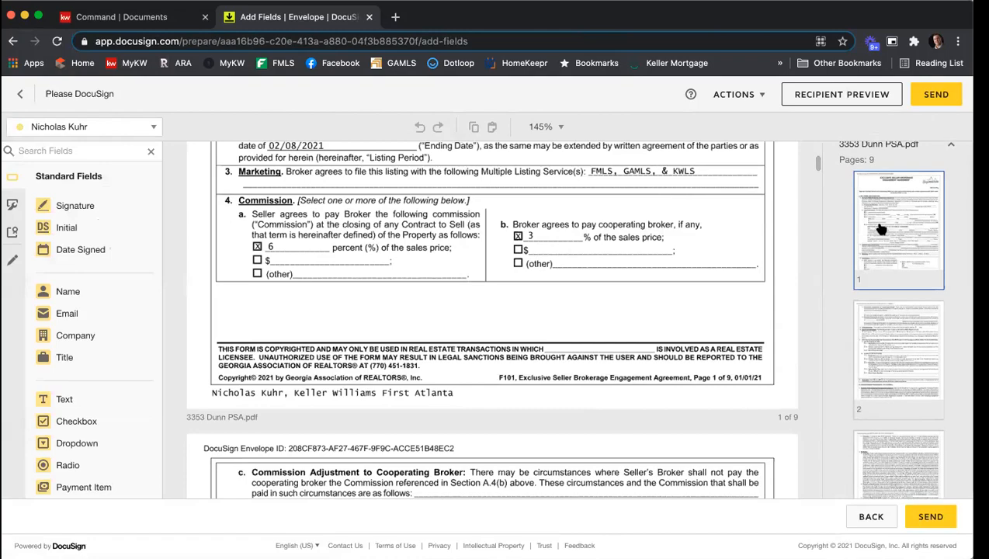
scroll(881, 229, down, 7)
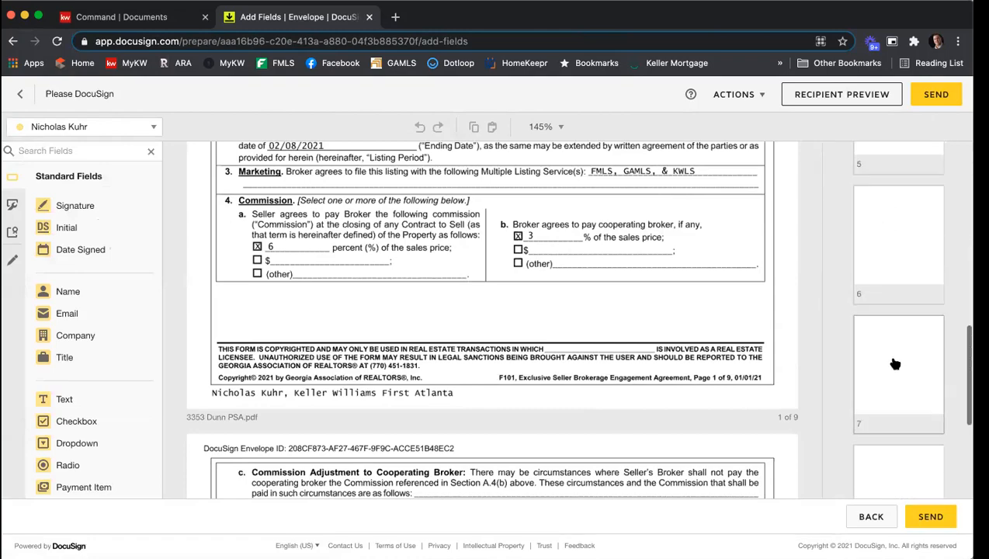
click(896, 350)
click(905, 424)
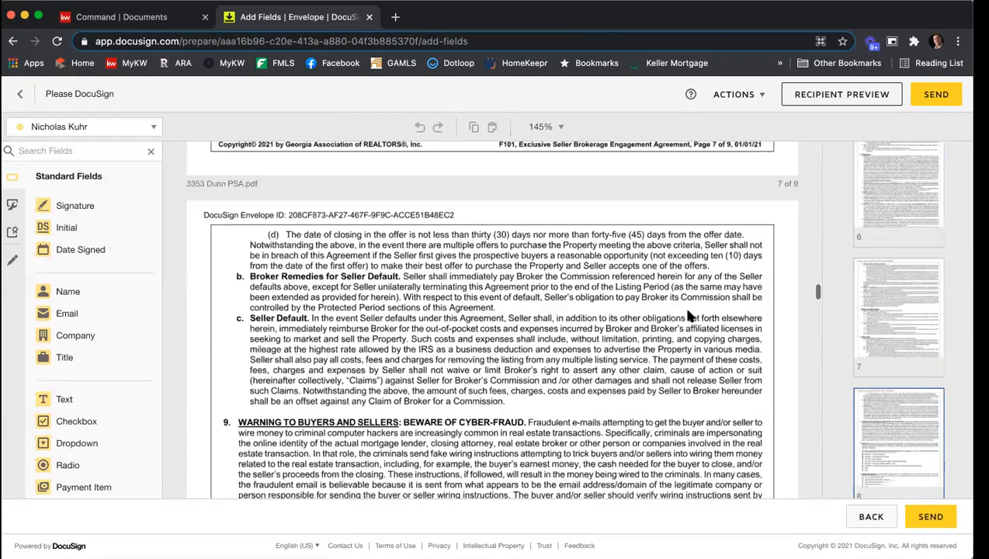
scroll(680, 295, down, 15)
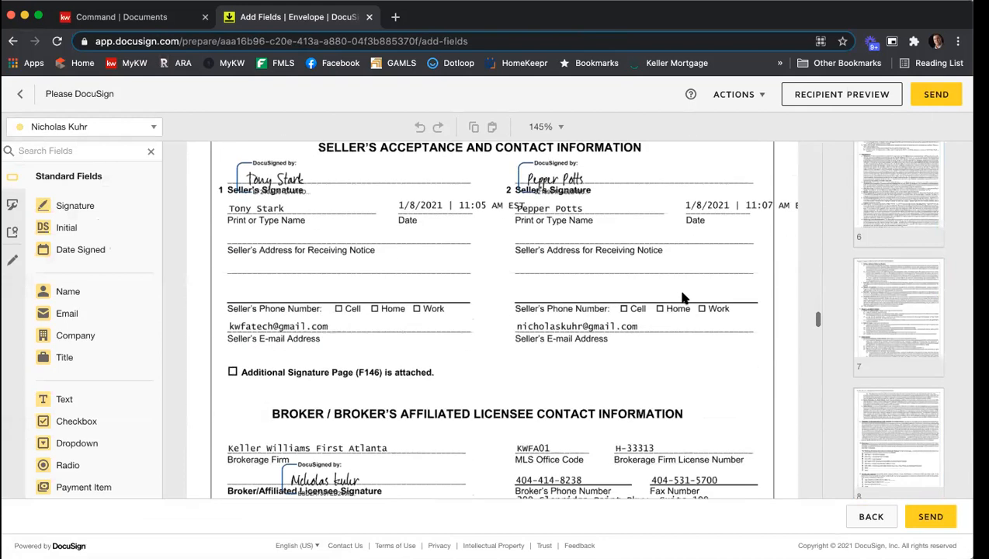
scroll(464, 311, up, 2)
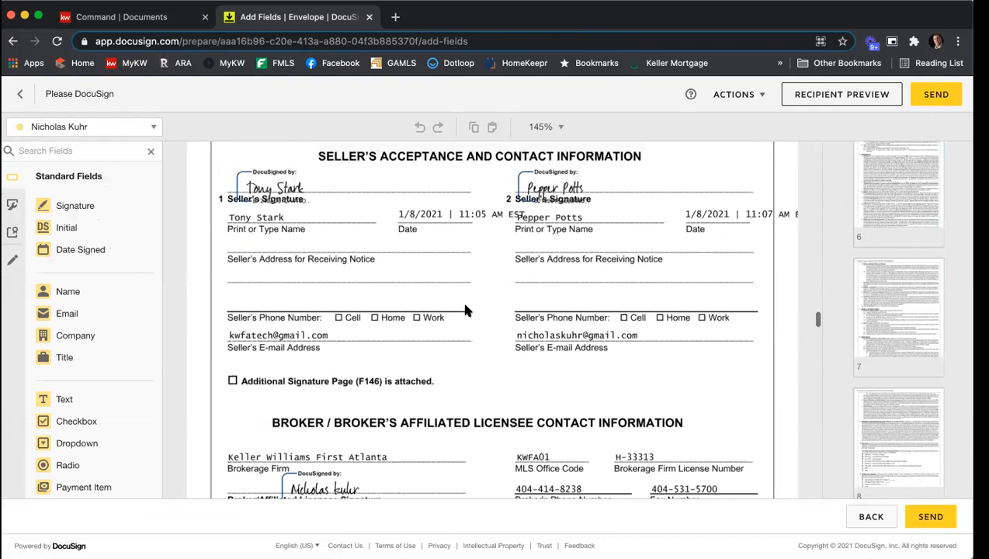
mouse_move(74, 208)
mouse_down()
mouse_move(261, 448)
mouse_move(233, 441)
mouse_up()
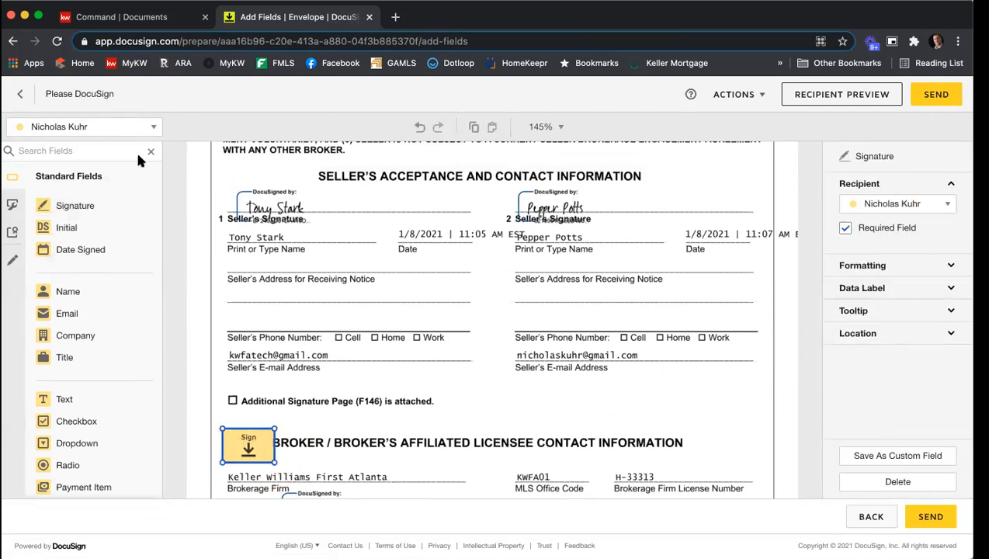
Switch to the second seller and place a signature field on the second seller's signature line
click(125, 128)
click(108, 172)
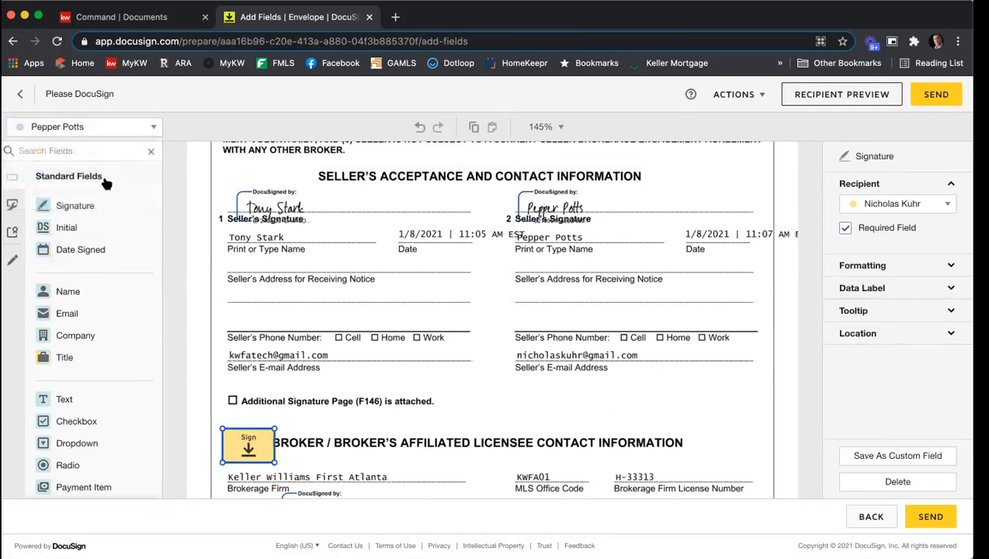
mouse_move(97, 204)
mouse_down()
mouse_move(327, 199)
mouse_move(326, 188)
mouse_up()
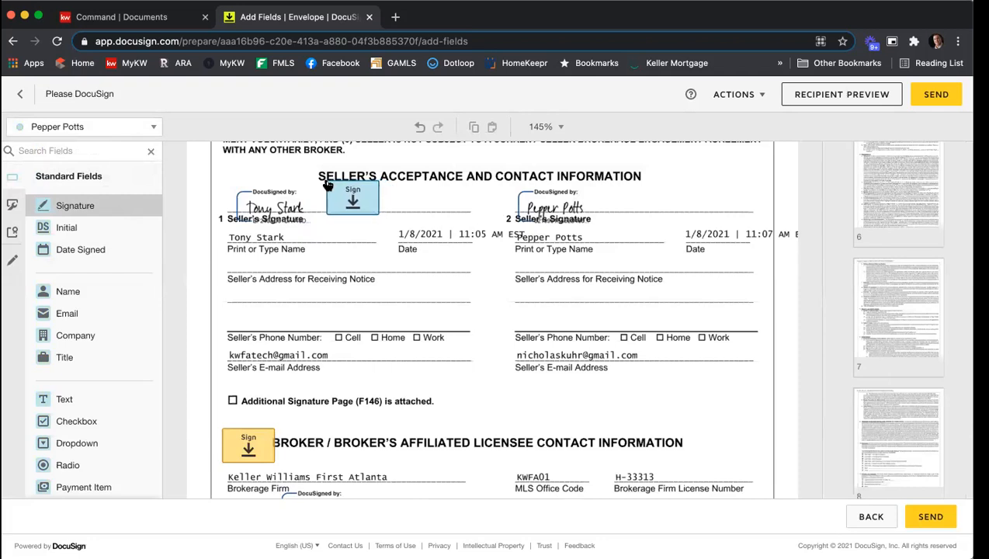
click(132, 127)
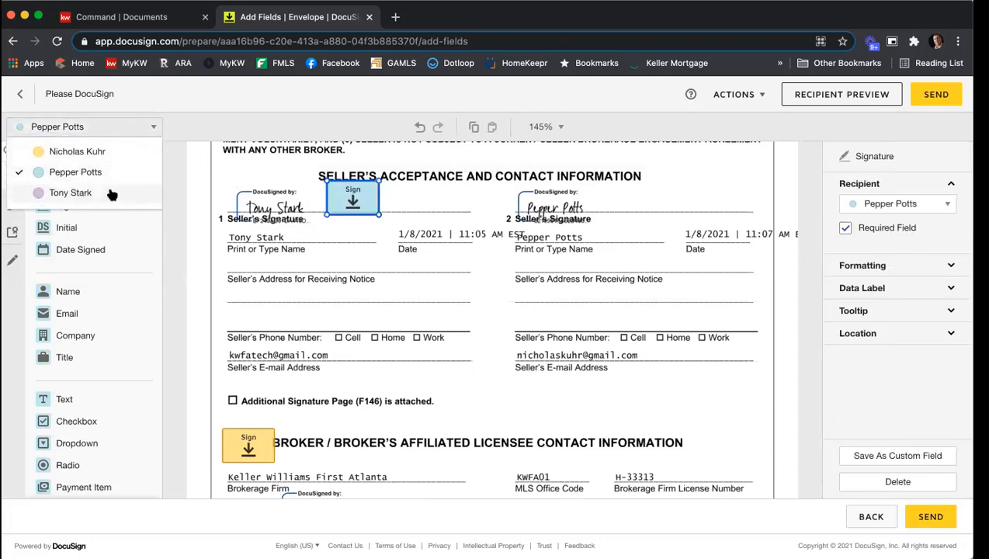
mouse_move(346, 198)
mouse_down()
mouse_move(687, 197)
mouse_move(646, 200)
mouse_up()
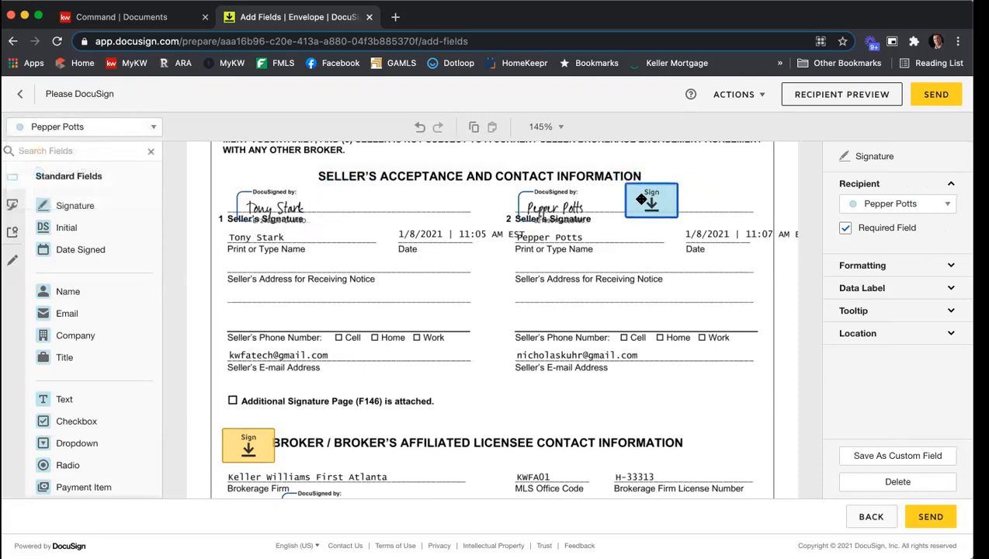
Switch to the first seller and place a signature field on the first seller's signature line
click(128, 129)
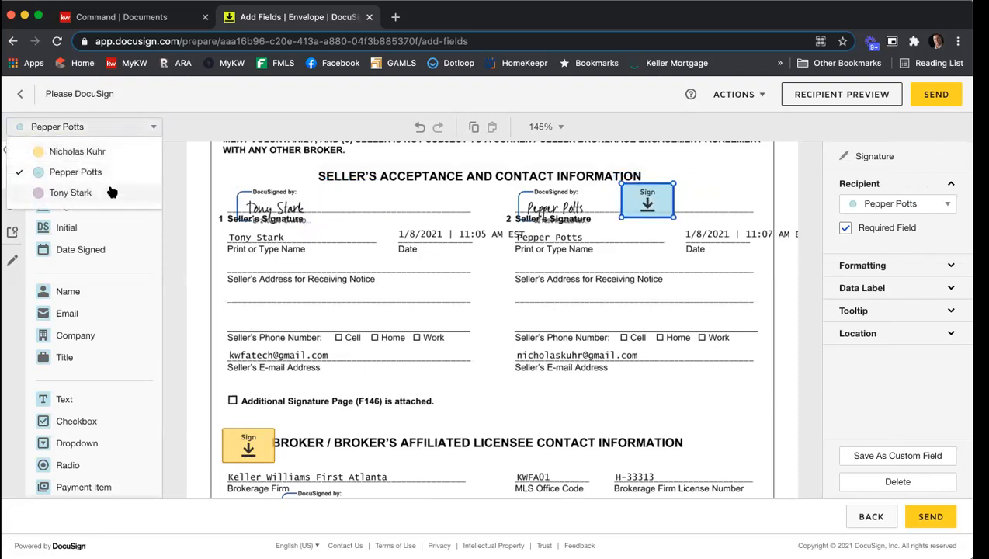
click(109, 192)
drag(233, 208, 344, 197)
Scroll through the remaining pages and documents of the envelope
scroll(536, 253, down, 1)
scroll(535, 255, down, 15)
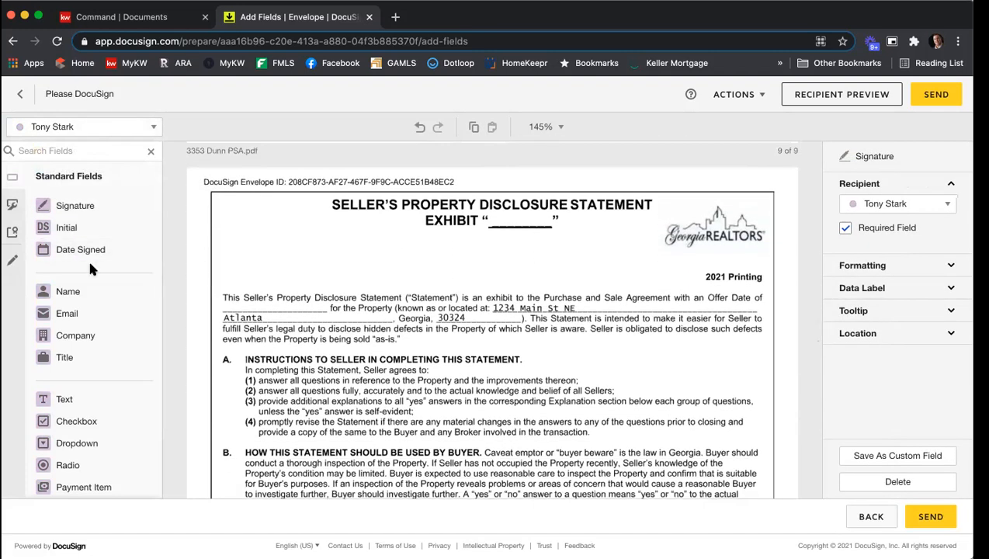
scroll(316, 317, down, 2)
scroll(316, 311, down, 10)
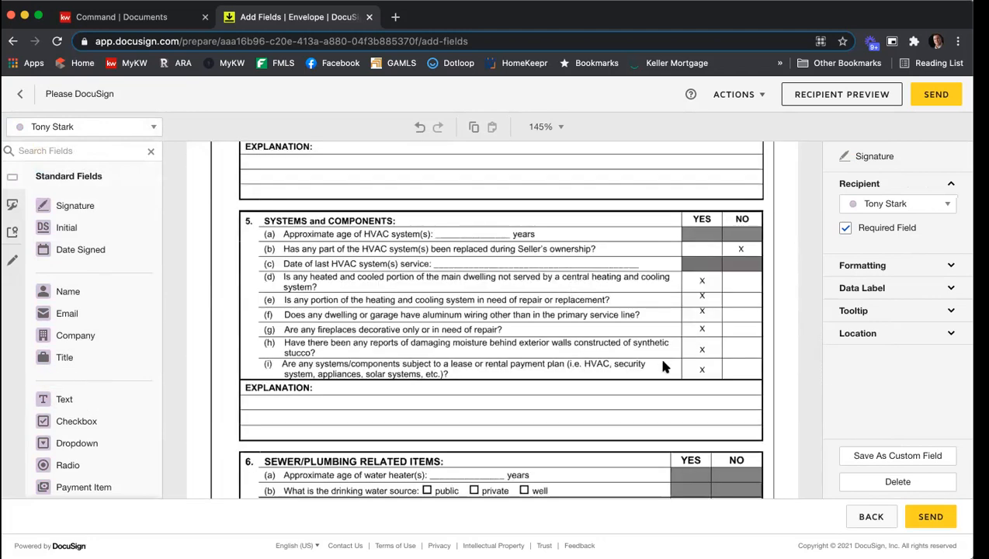
click(664, 367)
scroll(893, 373, down, 5)
click(887, 464)
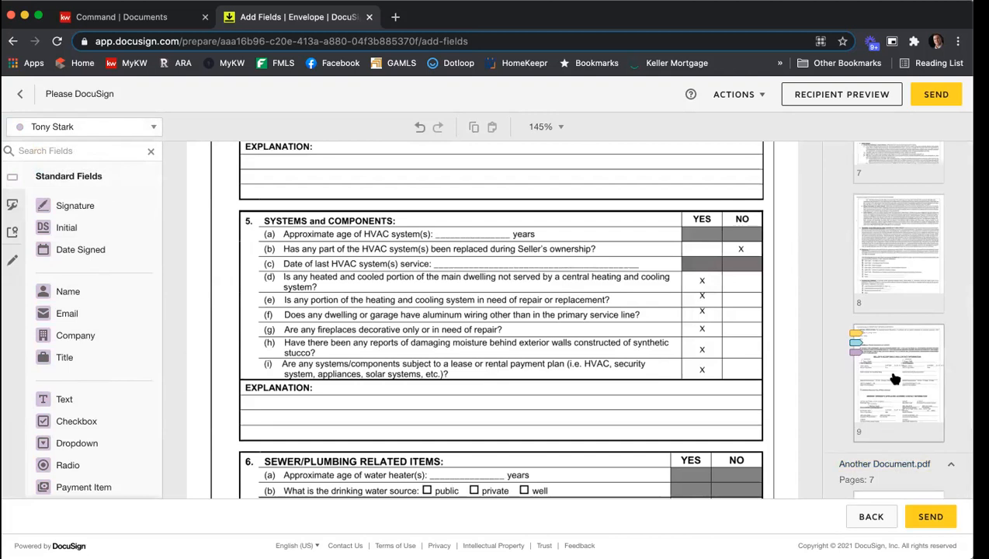
scroll(897, 368, down, 8)
scroll(900, 365, down, 3)
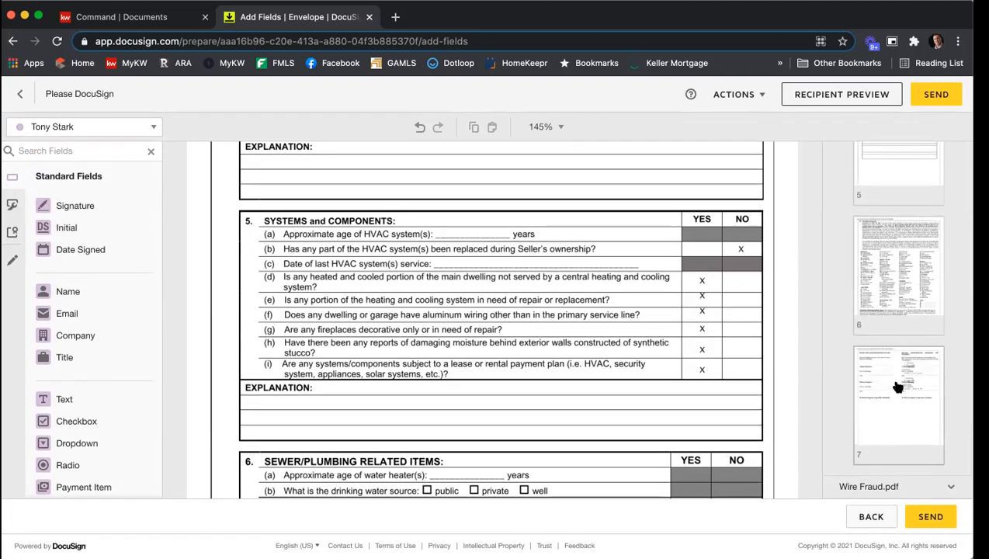
On page 7 of the disclosure exhibit, place signature fields on the first seller's and, as the second seller, the second seller's lines
click(898, 387)
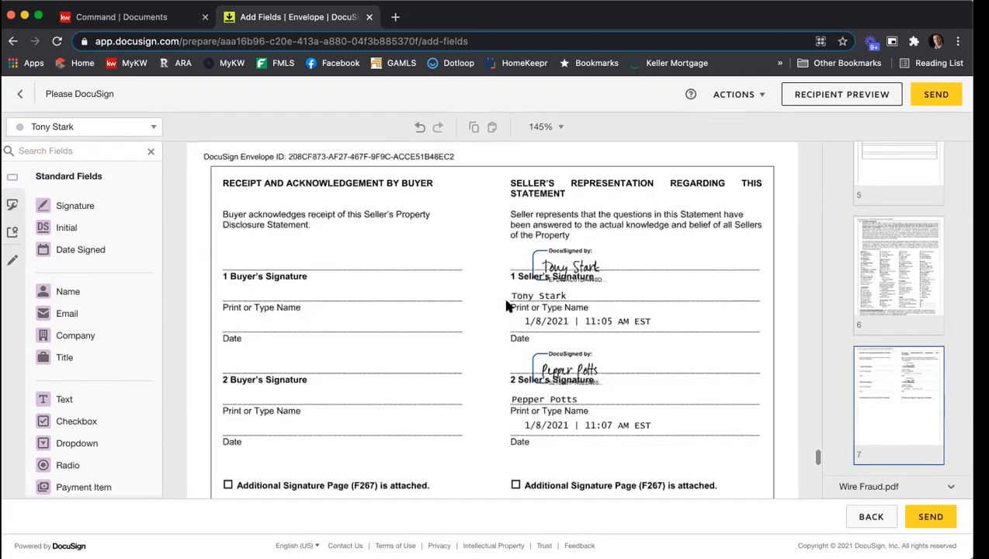
mouse_move(85, 208)
mouse_down()
mouse_move(635, 233)
mouse_move(652, 243)
mouse_up()
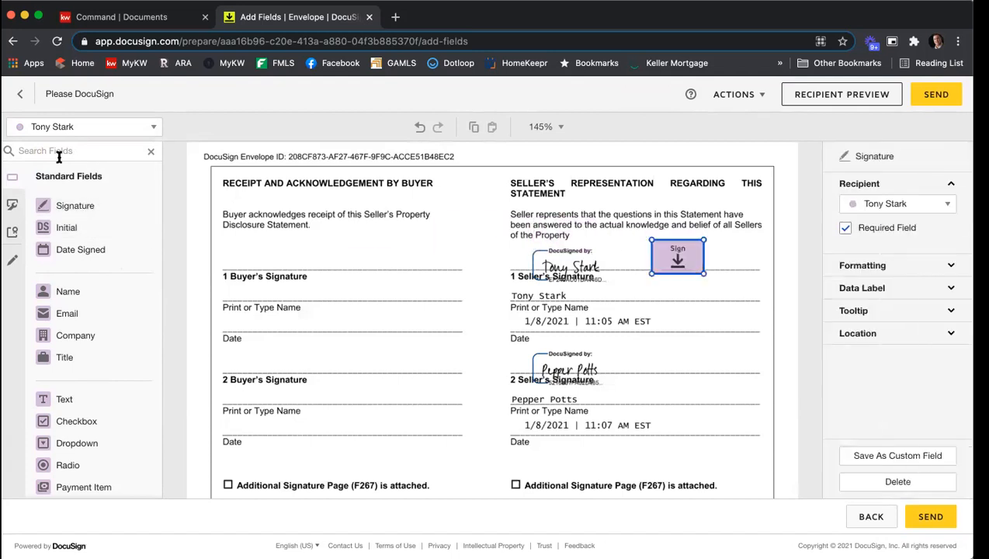
click(54, 129)
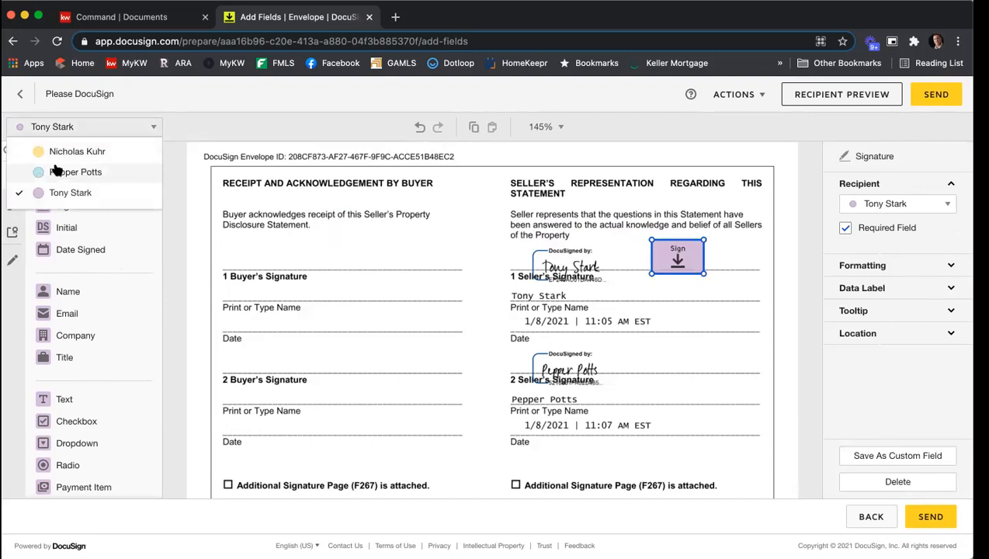
click(57, 169)
mouse_move(74, 206)
mouse_down()
mouse_move(326, 221)
mouse_move(638, 357)
mouse_up()
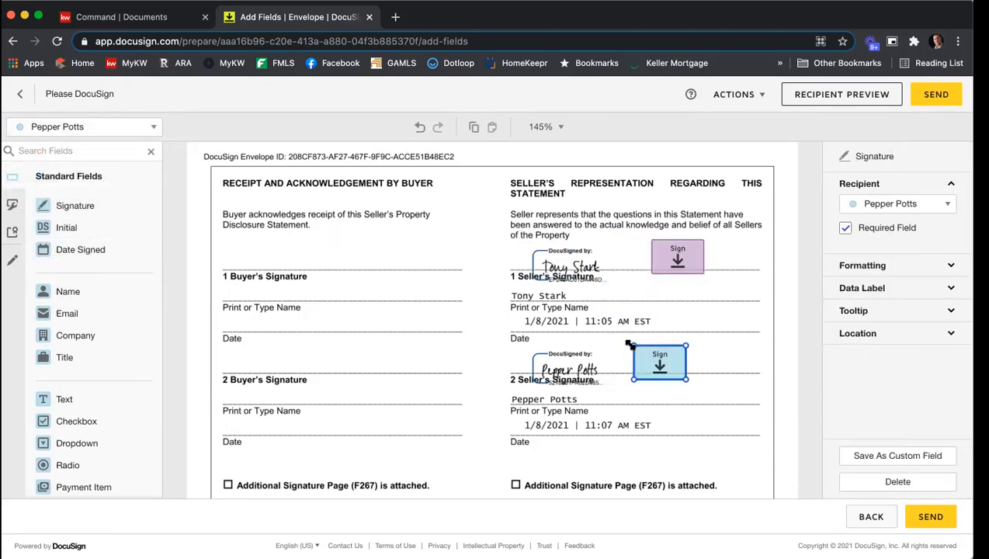
In the Wire Fraud acknowledgment, place a signature field for the second seller on the second seller's signature line
scroll(479, 272, down, 10)
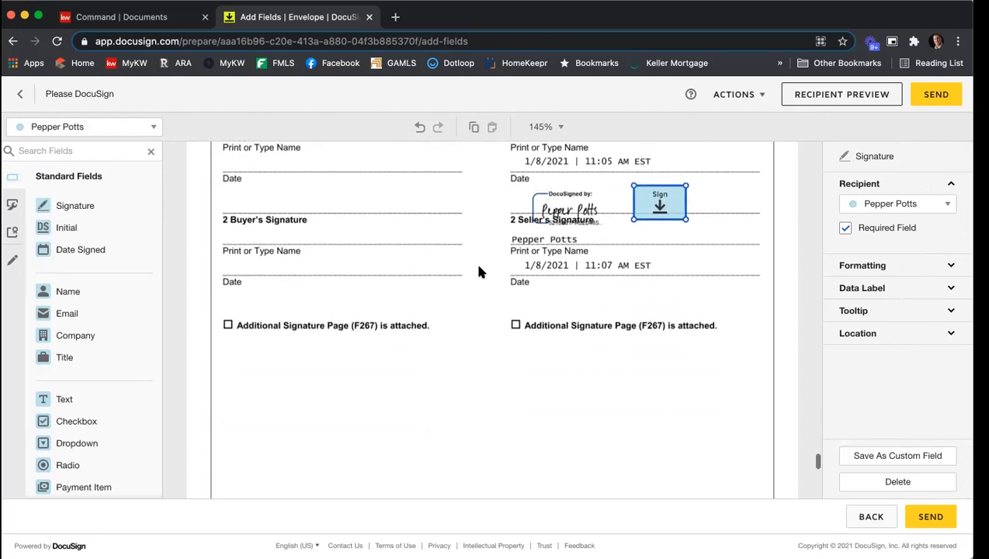
scroll(479, 272, down, 10)
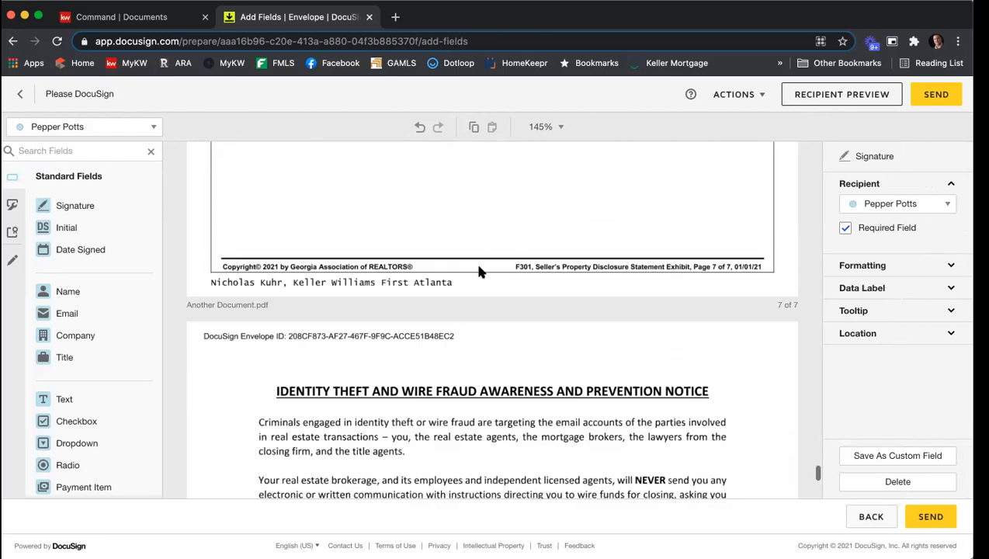
scroll(481, 268, down, 3)
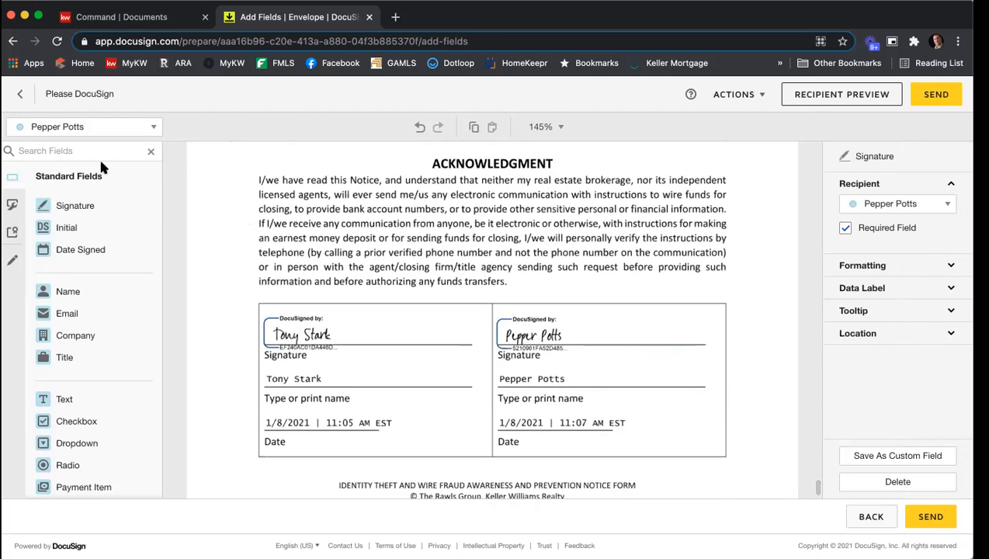
click(236, 227)
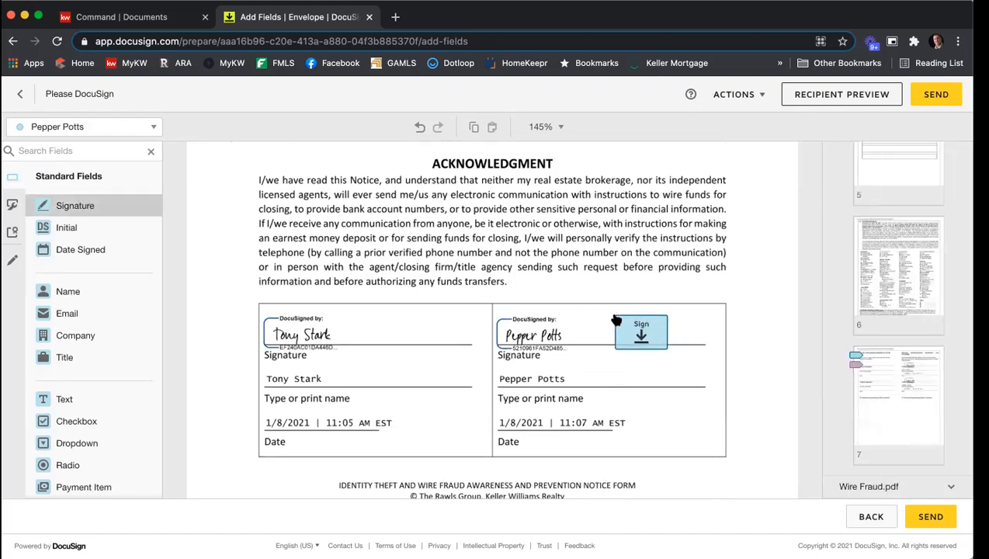
click(641, 332)
Switch to the first seller and place a signature field on the first seller's line of the Wire Fraud acknowledgment
click(82, 126)
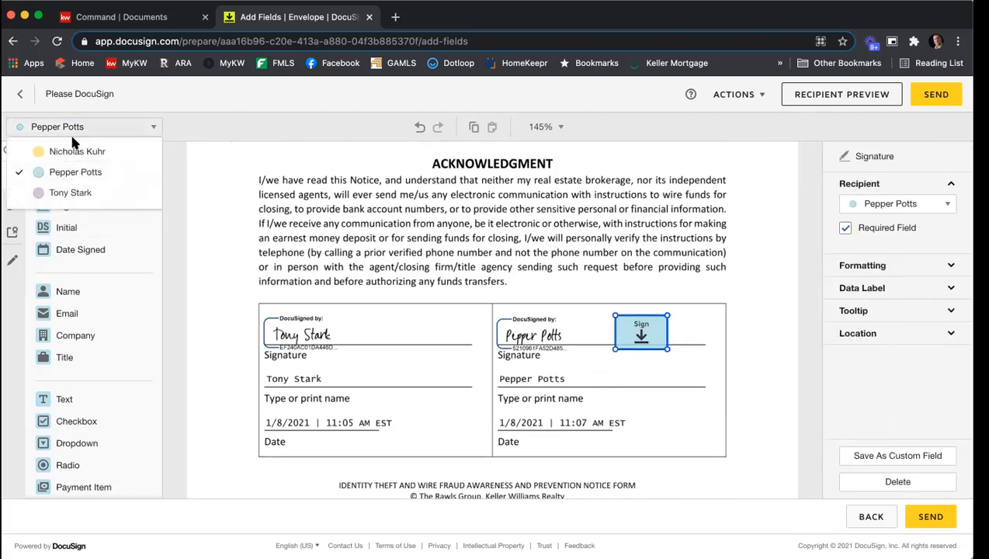
click(62, 191)
click(74, 206)
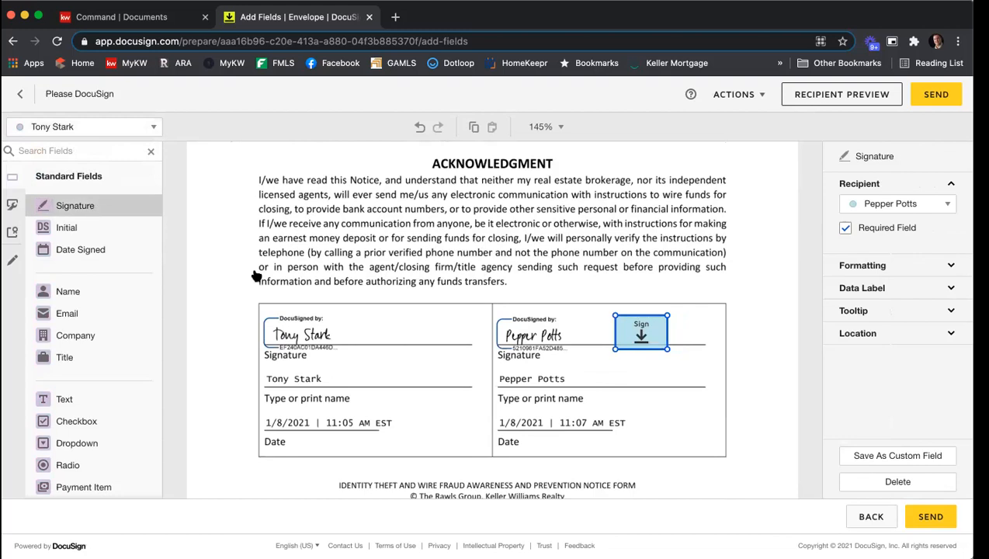
click(340, 317)
click(458, 293)
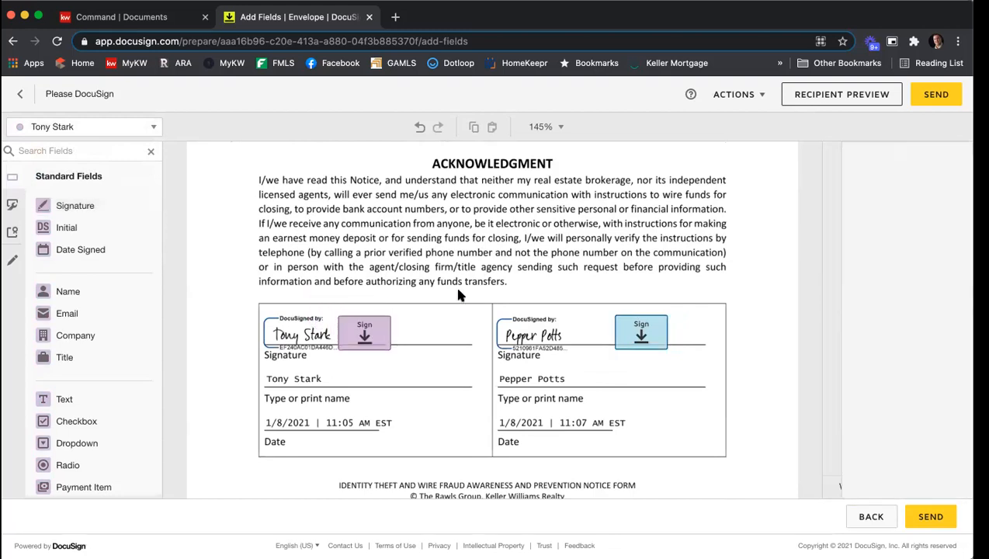
Send the envelope out for signature
scroll(459, 293, down, 2)
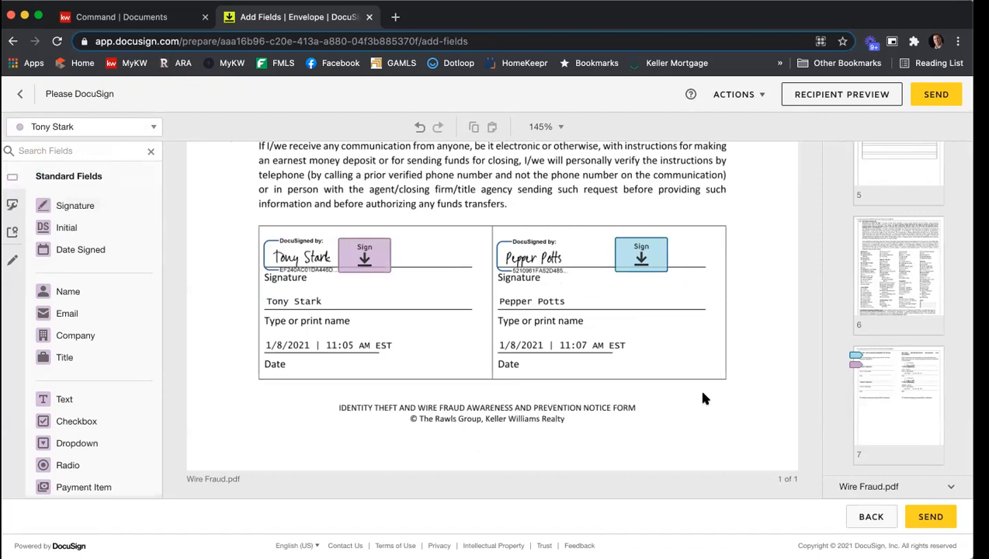
click(944, 528)
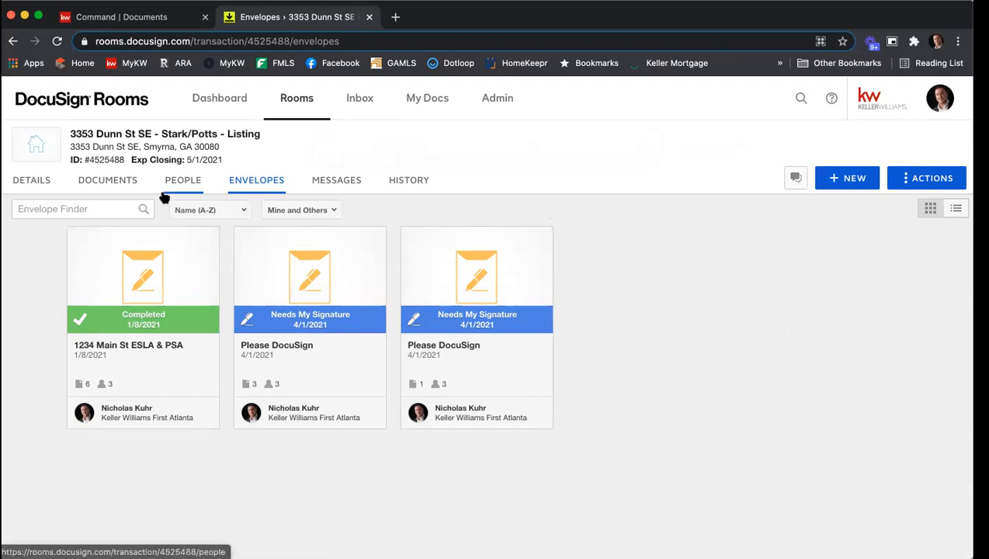
Open the room's documents and look through the listing documents and room docs
click(103, 184)
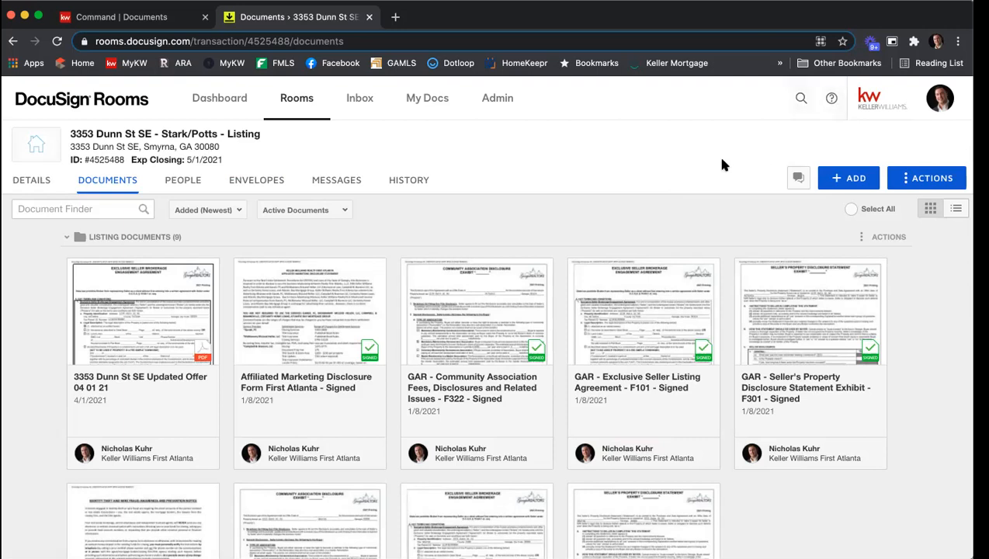
scroll(721, 161, down, 1)
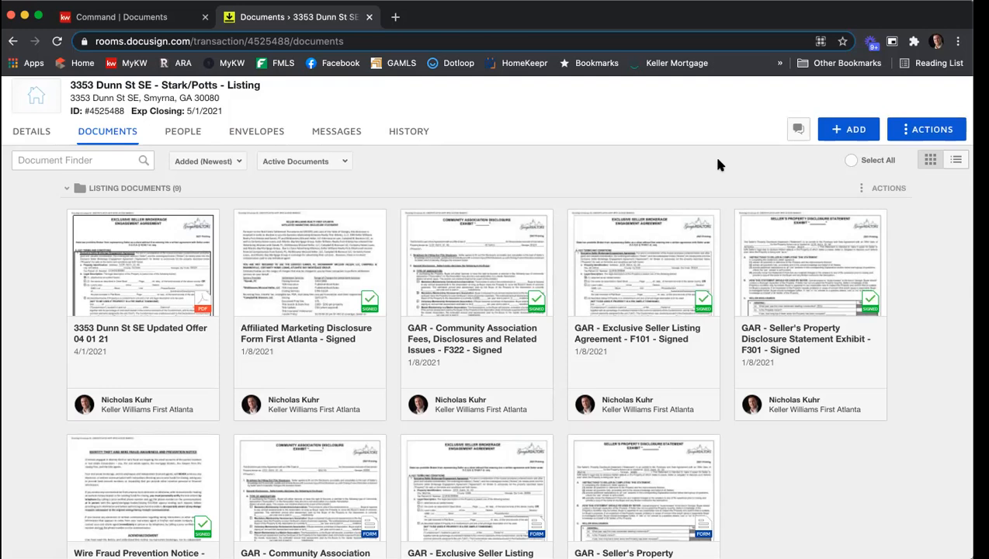
scroll(393, 305, down, 5)
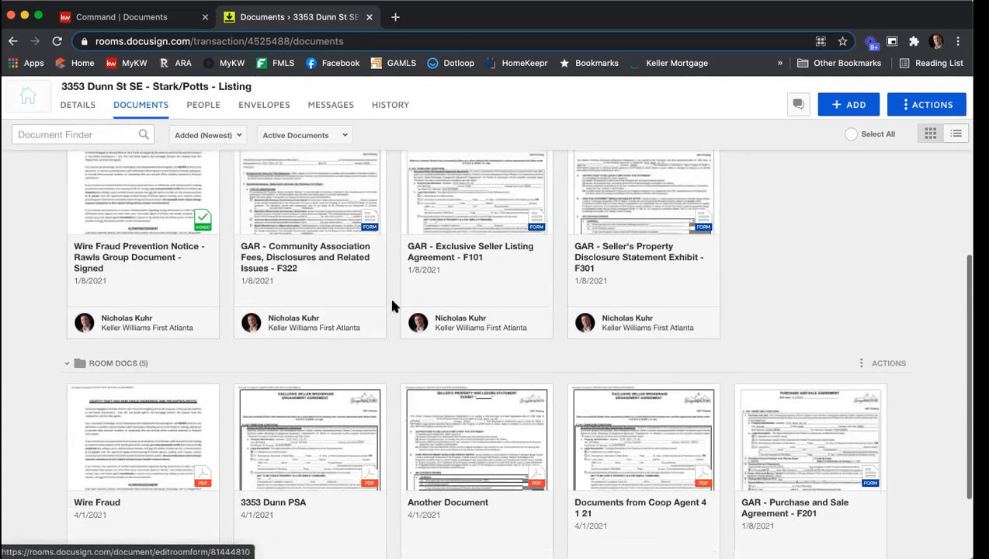
scroll(349, 295, up, 1)
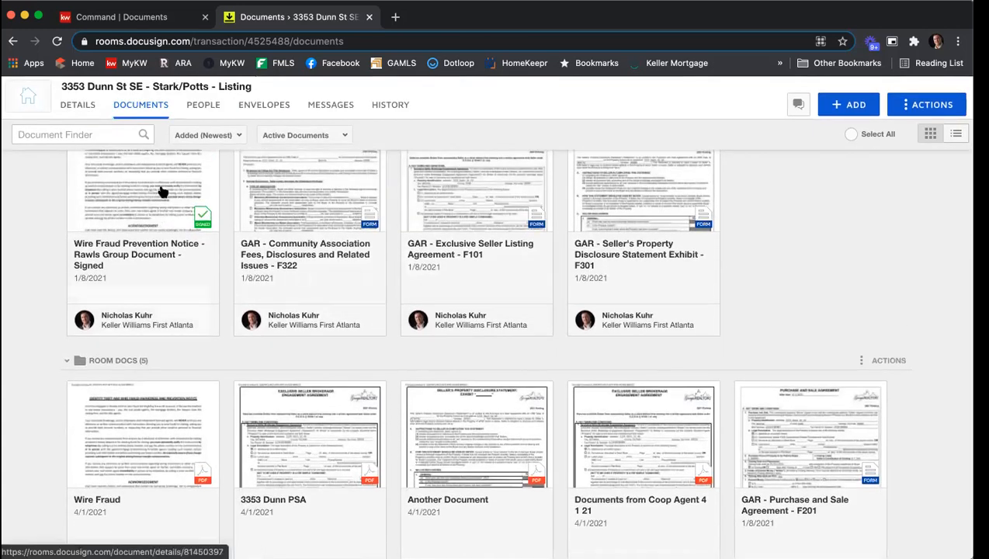